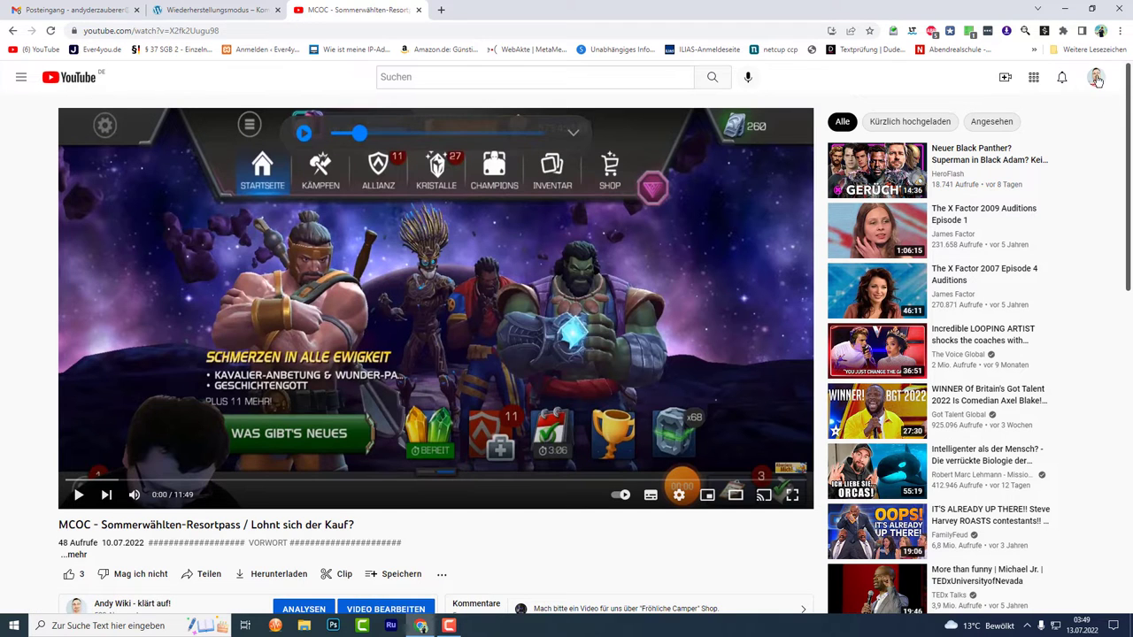
- Open your own YouTube channel and look through the uploads and playlist sections of its overview
{"action": "left_click", "coordinate": [1097, 78]}
{"action": "left_click", "coordinate": [993, 153]}
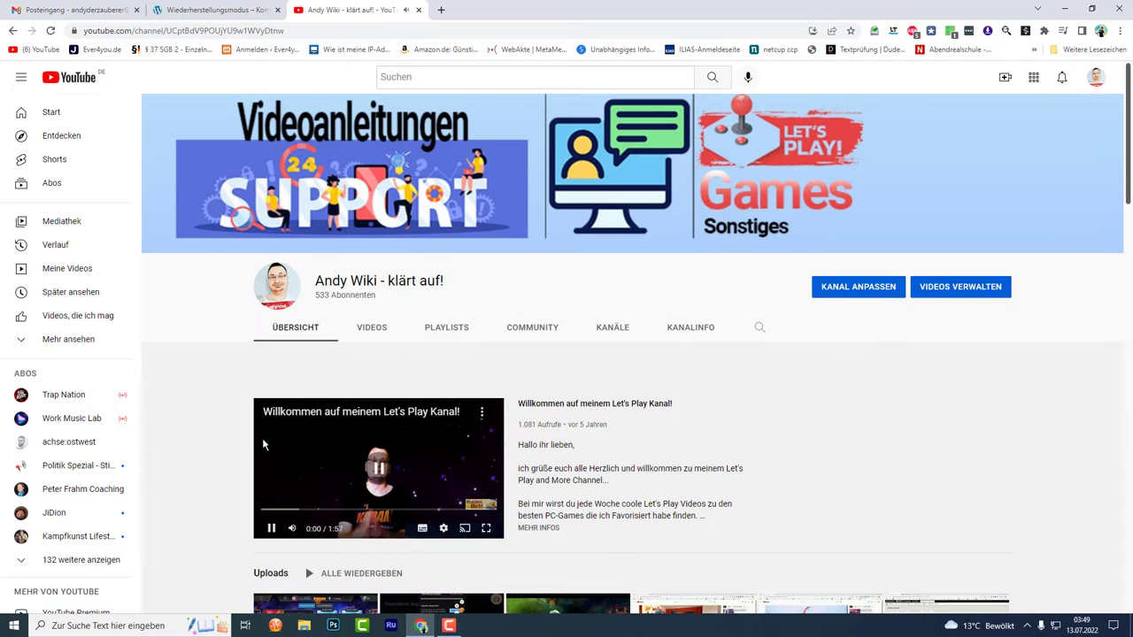
{"action": "scroll", "coordinate": [263, 445], "scroll_direction": "down", "scroll_amount": 6}
{"action": "scroll", "coordinate": [726, 274], "scroll_direction": "up", "scroll_amount": 3}
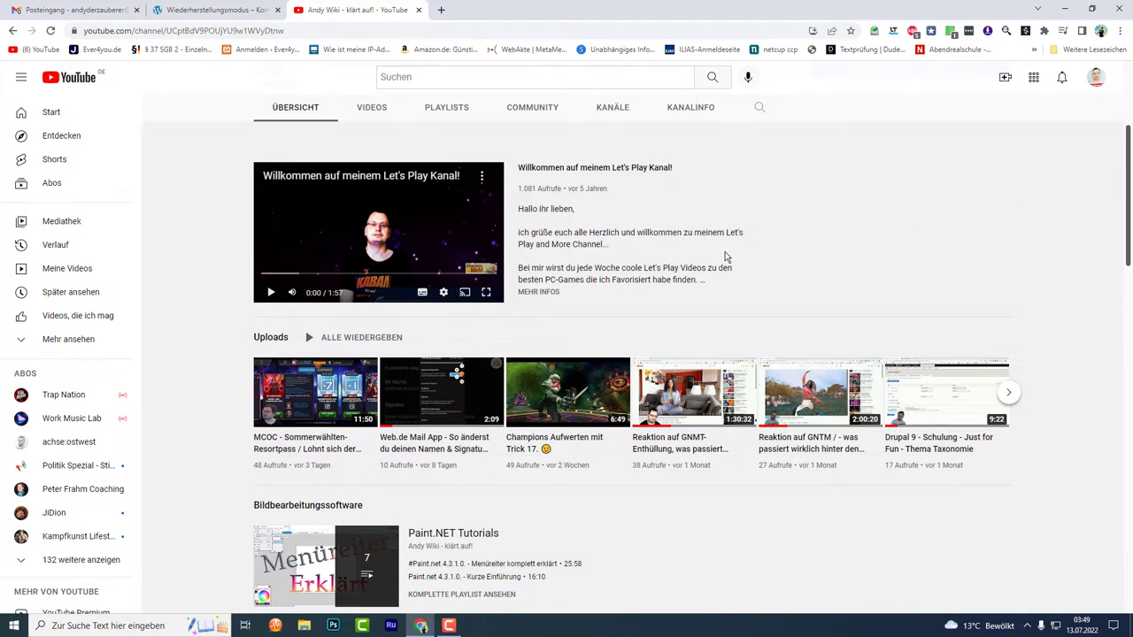
{"action": "scroll", "coordinate": [727, 259], "scroll_direction": "down", "scroll_amount": 3}
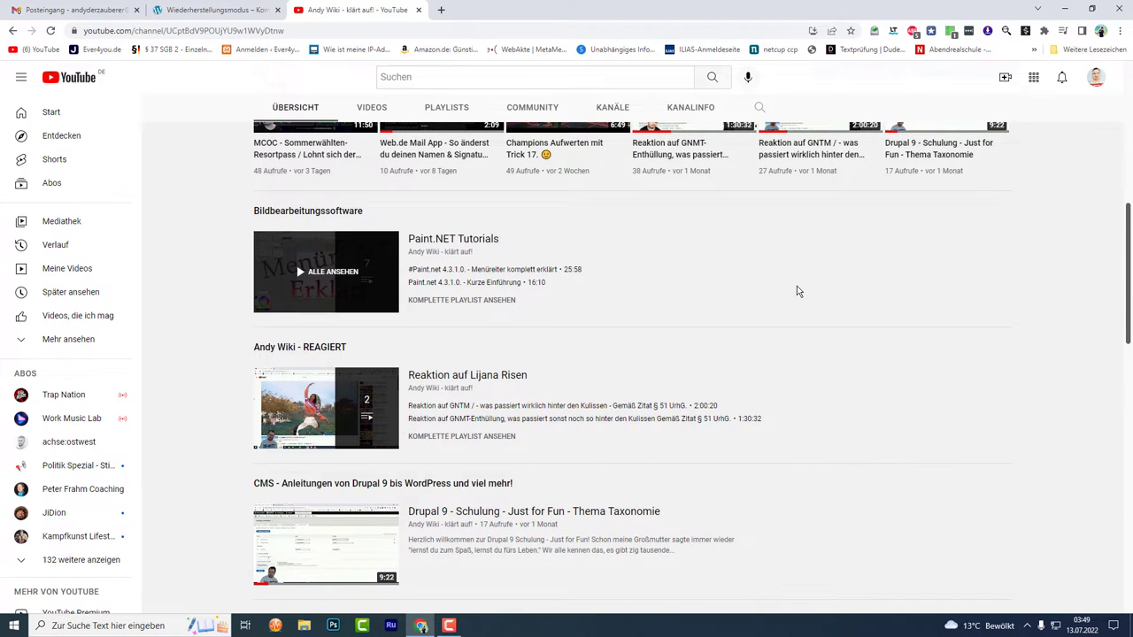
{"action": "scroll", "coordinate": [807, 295], "scroll_direction": "down", "scroll_amount": 3}
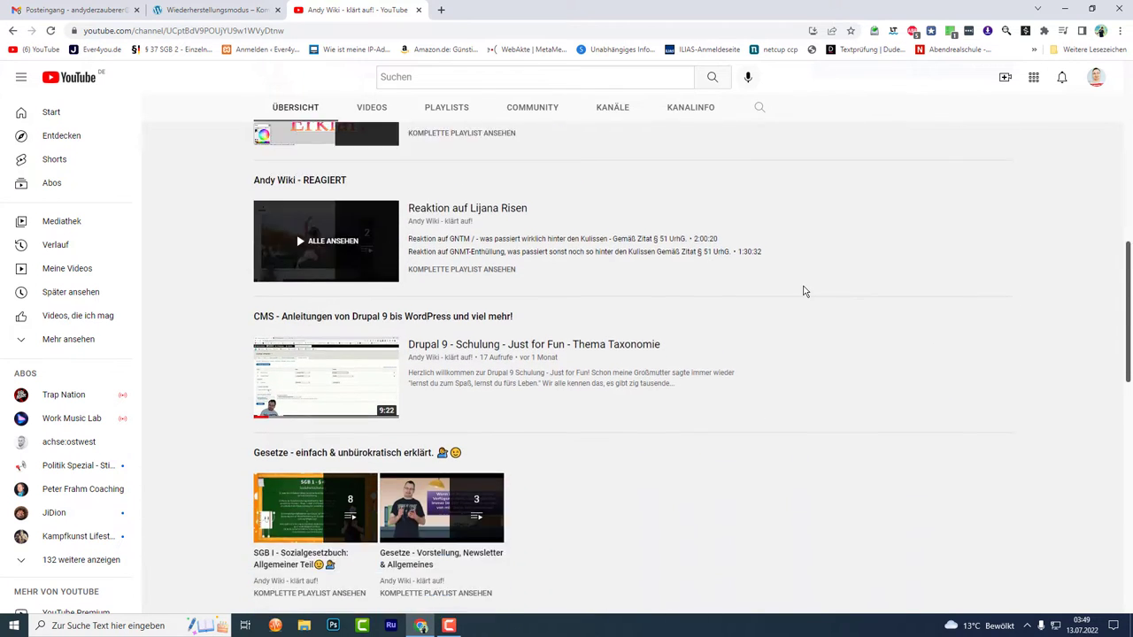
{"action": "scroll", "coordinate": [804, 289], "scroll_direction": "up", "scroll_amount": 2}
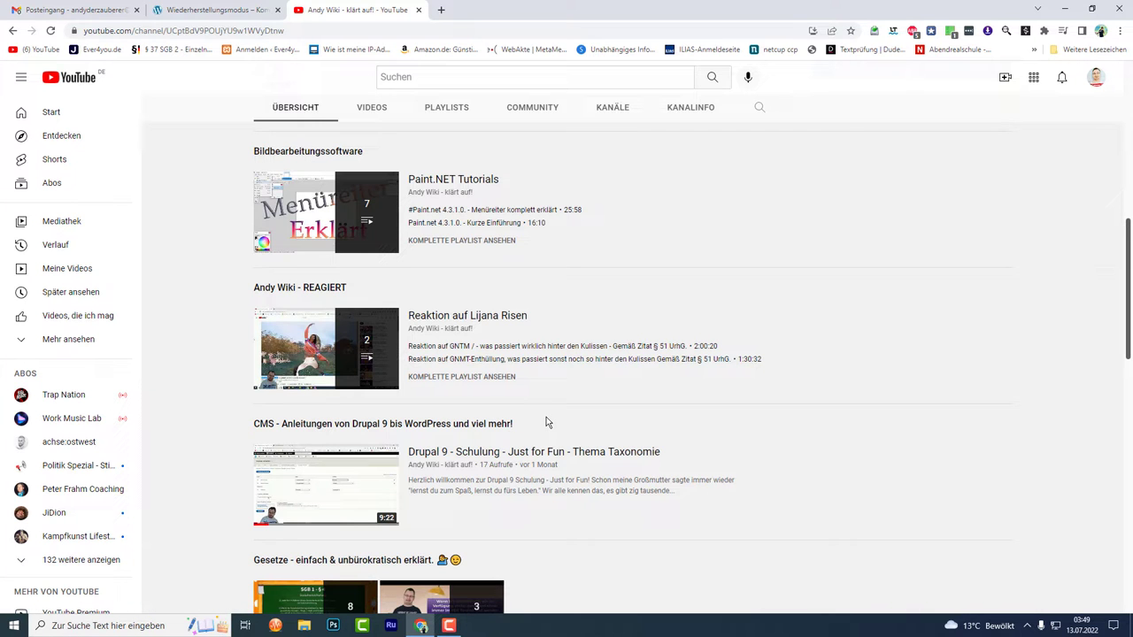
{"action": "scroll", "coordinate": [679, 385], "scroll_direction": "down", "scroll_amount": 2}
{"action": "scroll", "coordinate": [723, 380], "scroll_direction": "up", "scroll_amount": 4}
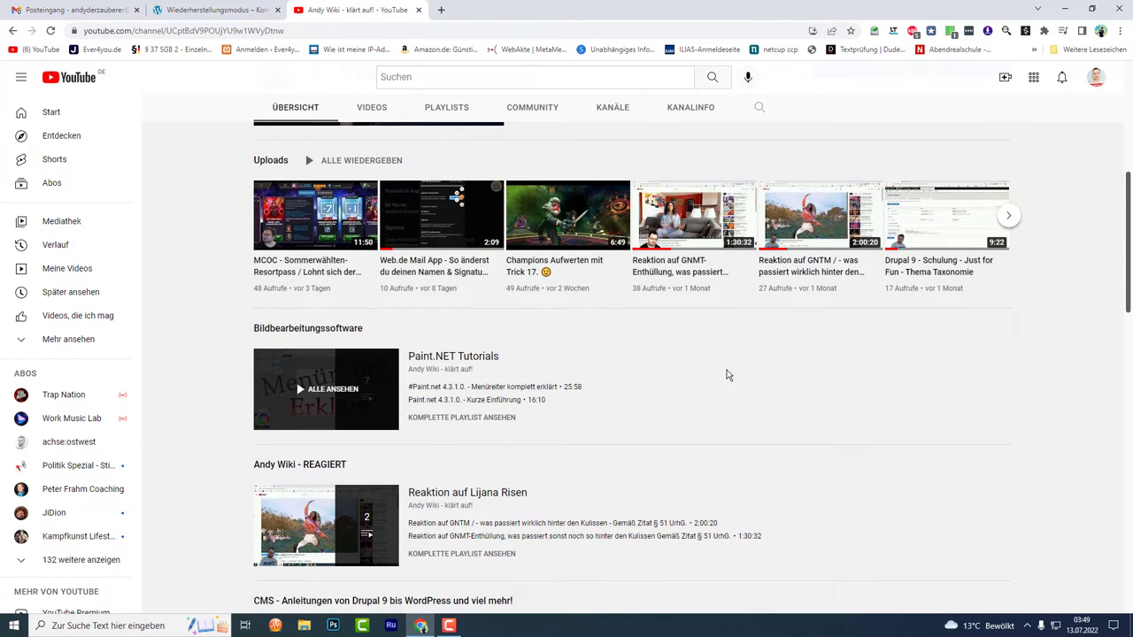
{"action": "scroll", "coordinate": [771, 369], "scroll_direction": "down", "scroll_amount": 5}
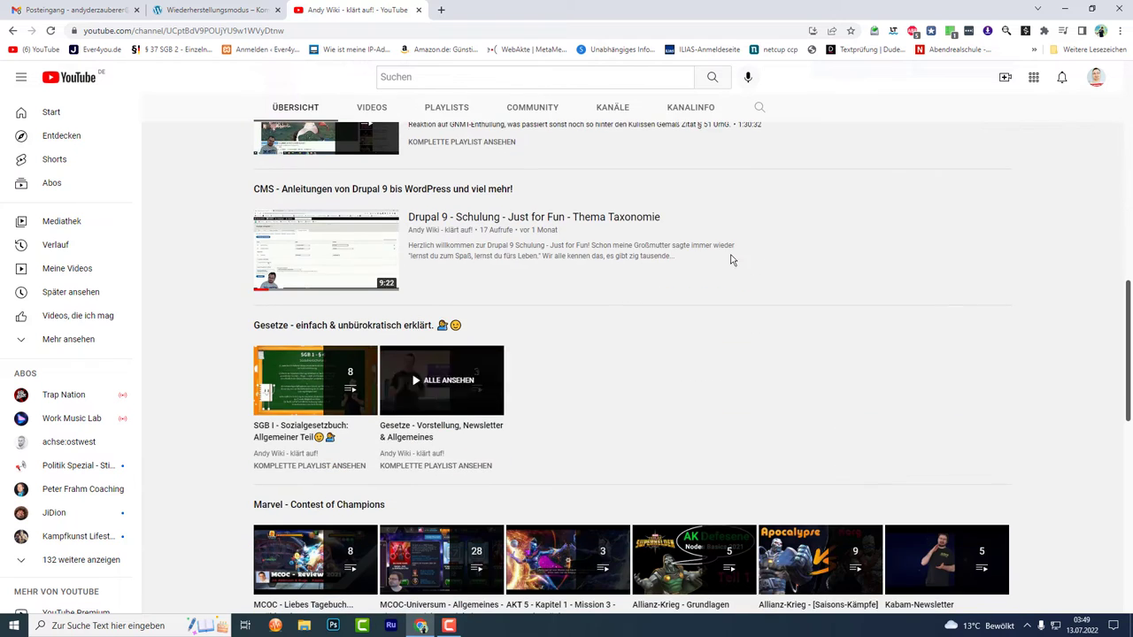
{"action": "scroll", "coordinate": [744, 329], "scroll_direction": "up", "scroll_amount": 5}
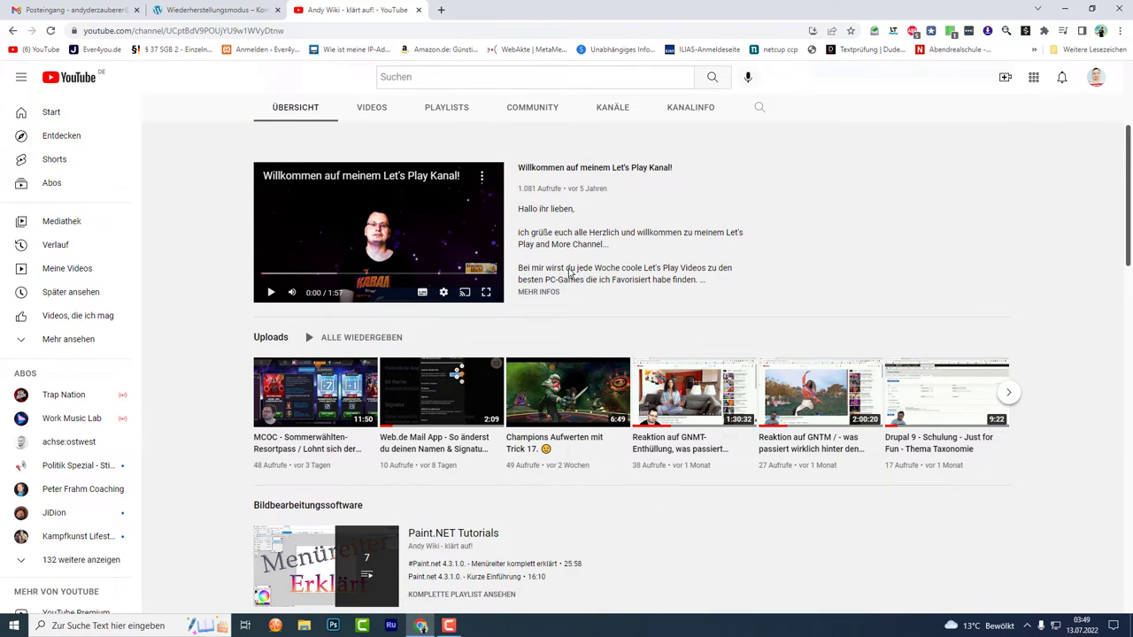
- Switch to the Gmail inbox and highlight the account's e-mail address in the account details
{"action": "left_click", "coordinate": [72, 9]}
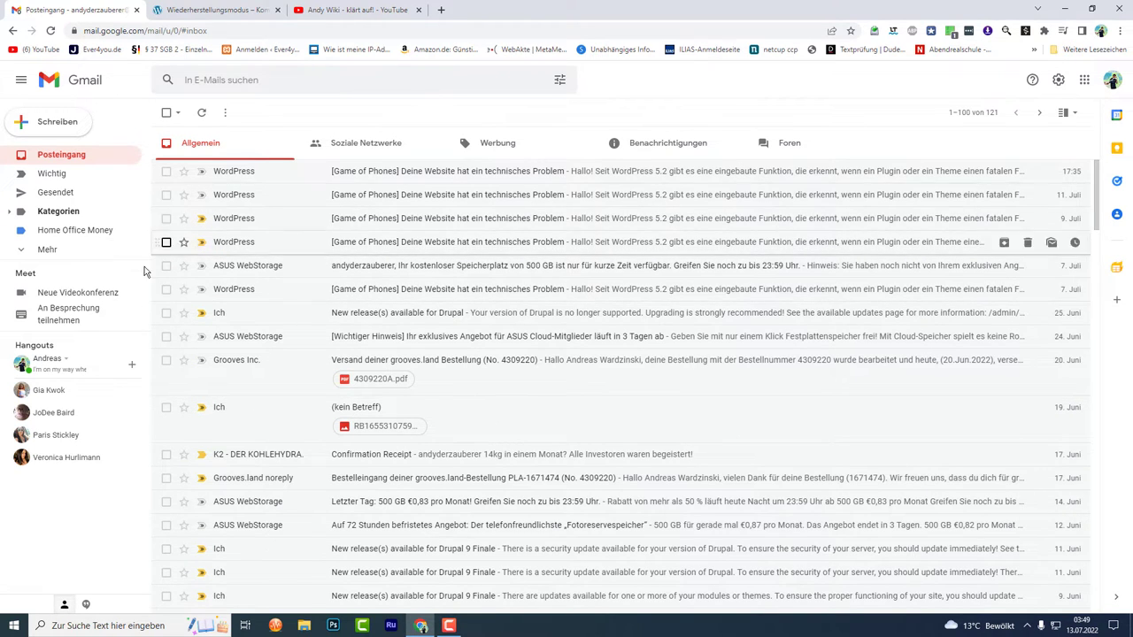
{"action": "left_click", "coordinate": [1111, 80]}
{"action": "triple_click", "coordinate": [1018, 185]}
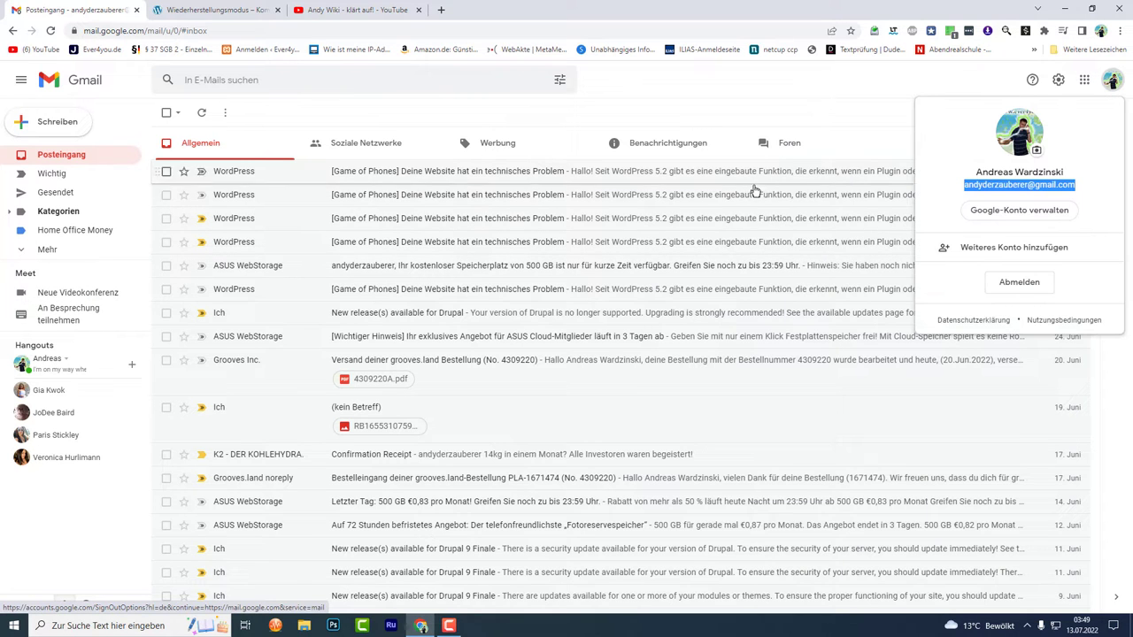
- Return to the YouTube channel, open its channel info and highlight the contact e-mail in the description
{"action": "left_click", "coordinate": [316, 13]}
{"action": "left_click", "coordinate": [684, 109]}
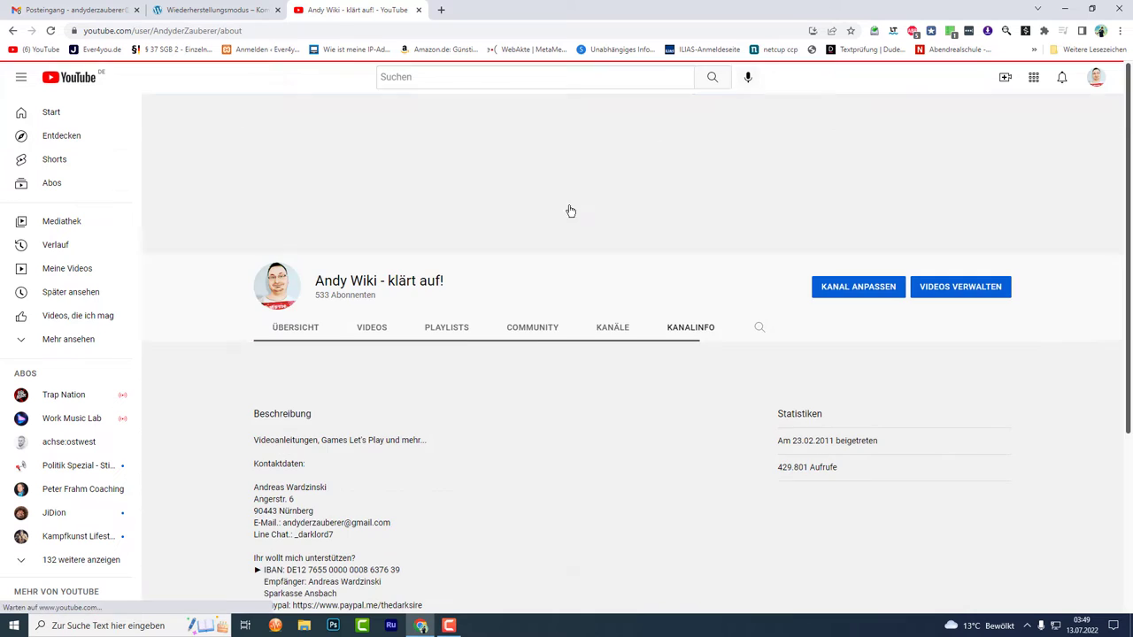
{"action": "scroll", "coordinate": [440, 394], "scroll_direction": "down", "scroll_amount": 2}
{"action": "scroll", "coordinate": [444, 383], "scroll_direction": "down", "scroll_amount": 2}
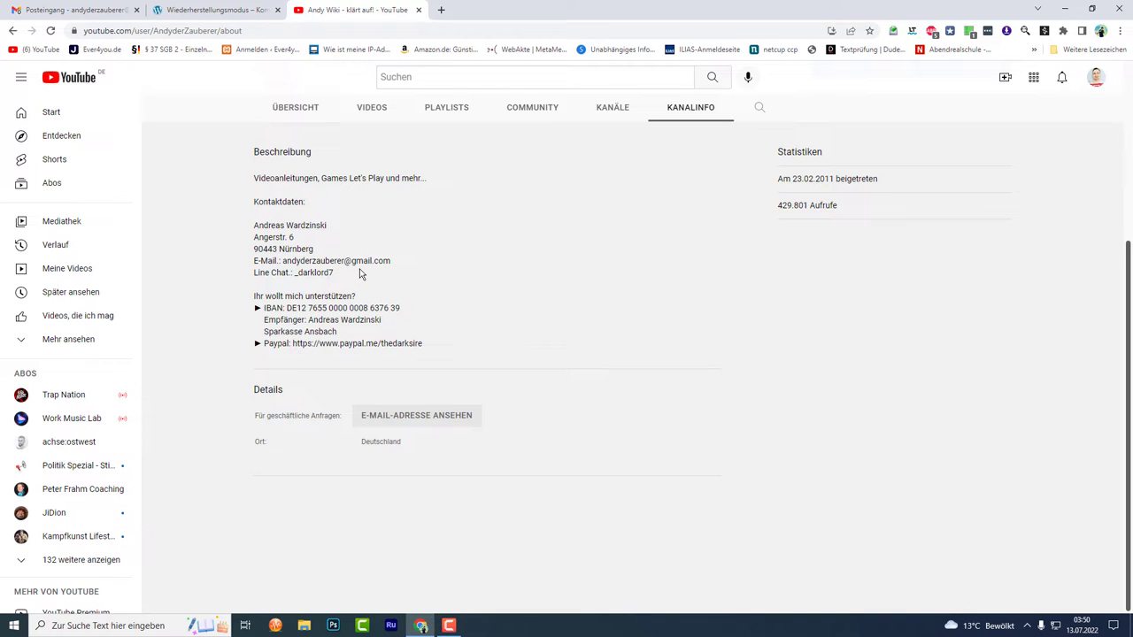
{"action": "left_click_drag", "start_coordinate": [391, 262], "coordinate": [256, 263]}
{"action": "left_click", "coordinate": [314, 262]}
{"action": "scroll", "coordinate": [412, 266], "scroll_direction": "up", "scroll_amount": 2}
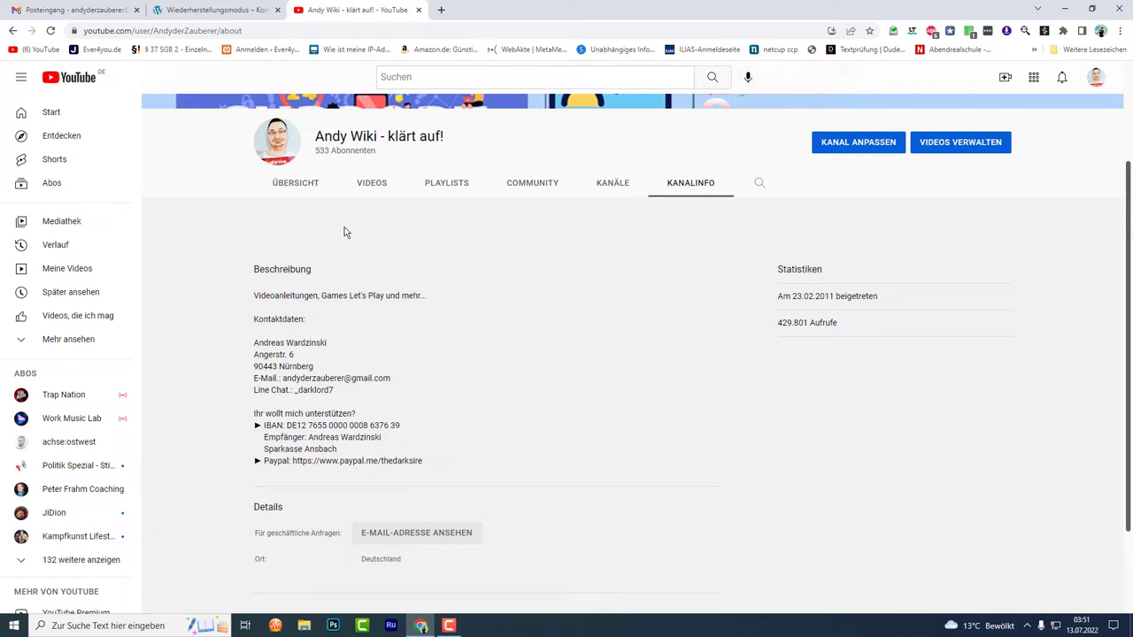
- Go back to the channel's overview and view the welcome video and uploads
{"action": "left_click", "coordinate": [305, 186]}
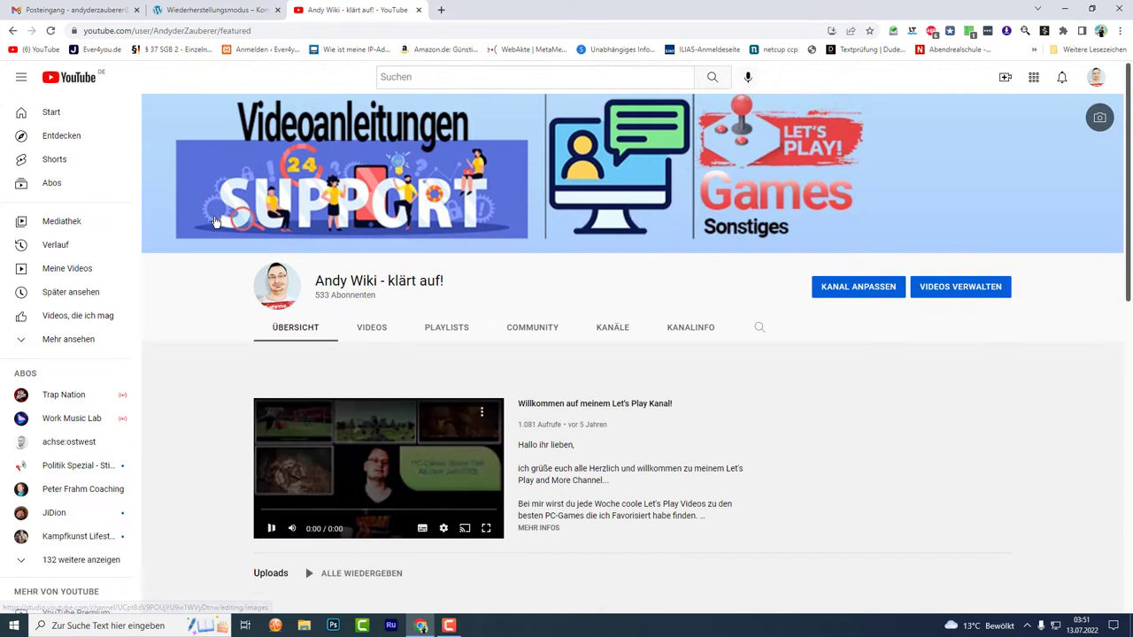
{"action": "scroll", "coordinate": [212, 382], "scroll_direction": "down", "scroll_amount": 5}
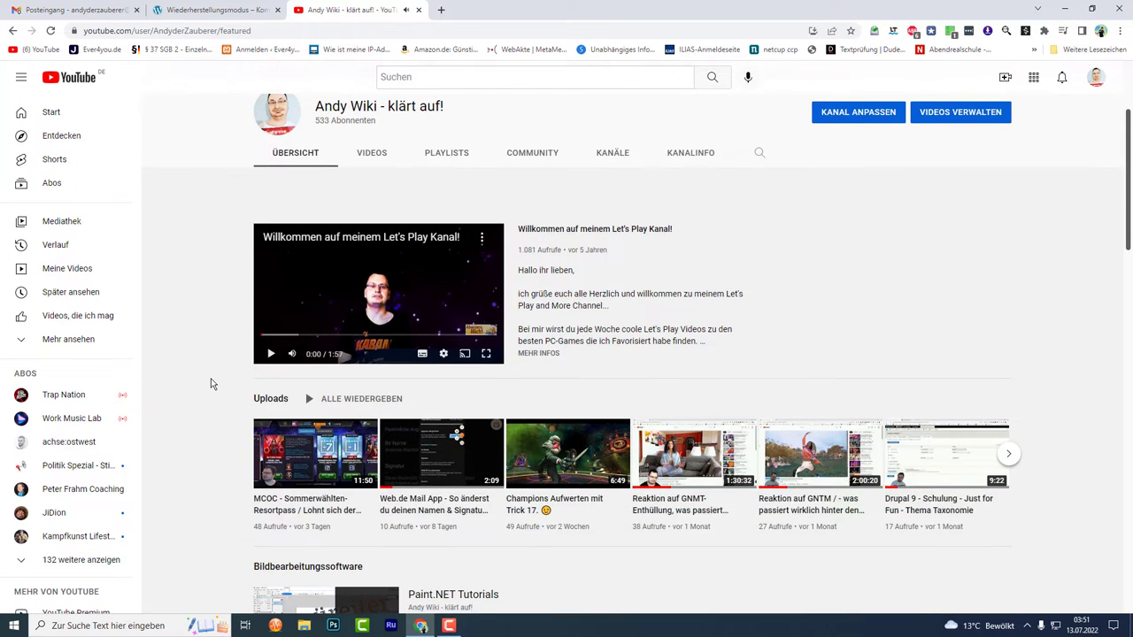
{"action": "scroll", "coordinate": [195, 329], "scroll_direction": "up", "scroll_amount": 2}
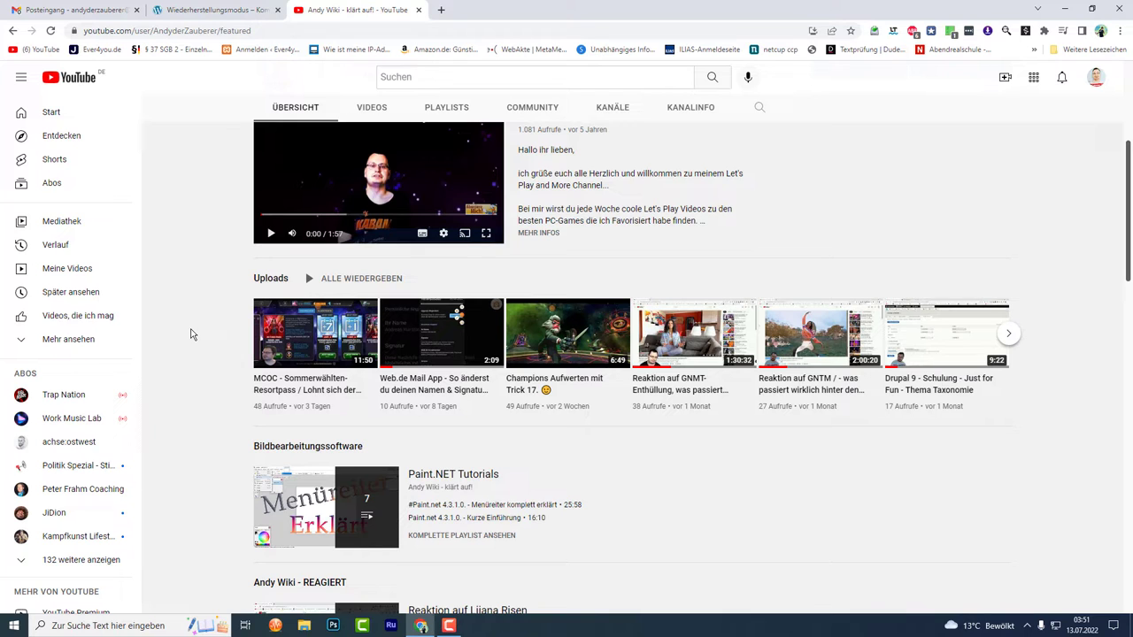
{"action": "left_click", "coordinate": [449, 626]}
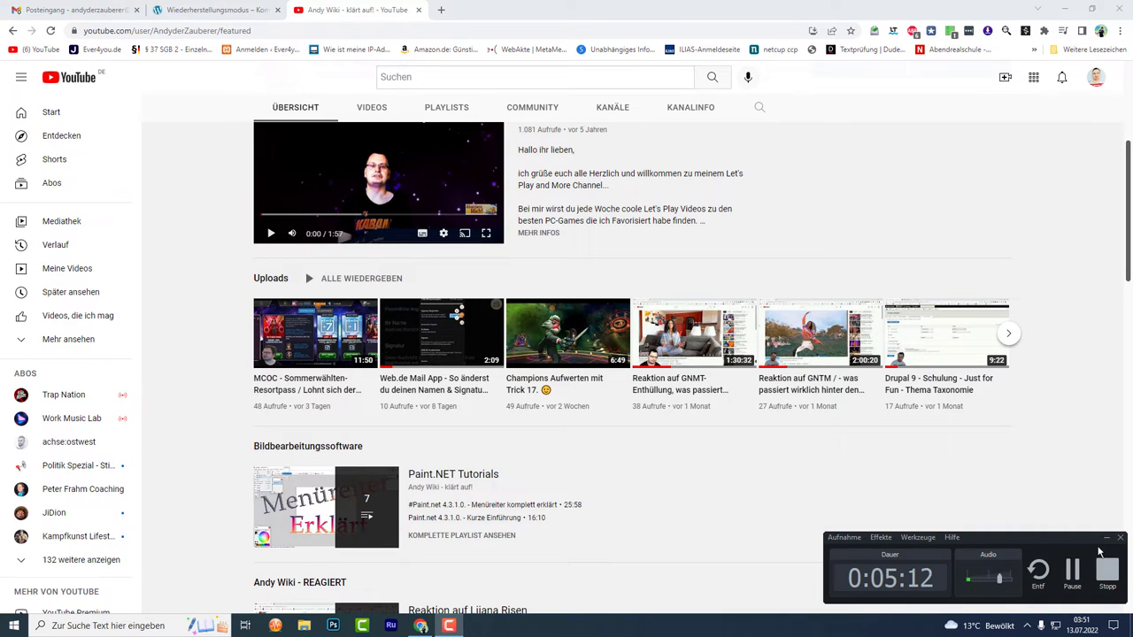
{"action": "left_click", "coordinate": [1106, 537]}
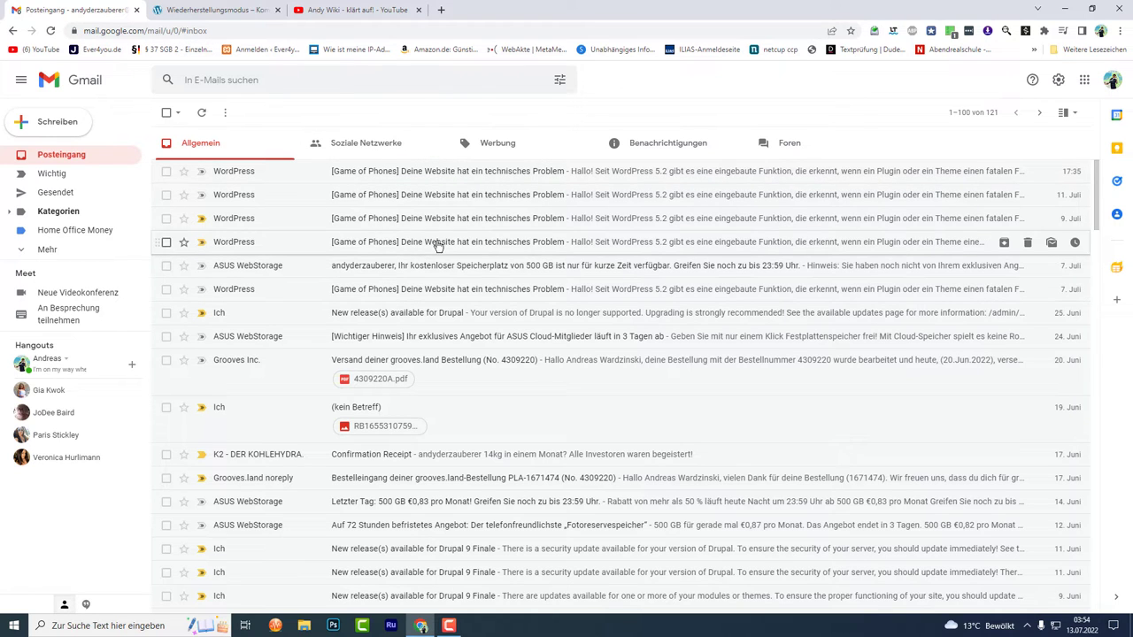
- Open the newest WordPress e-mail about a technical problem in Gmail and examine its recovery-mode link and the error's stack trace
{"action": "left_click", "coordinate": [403, 181]}
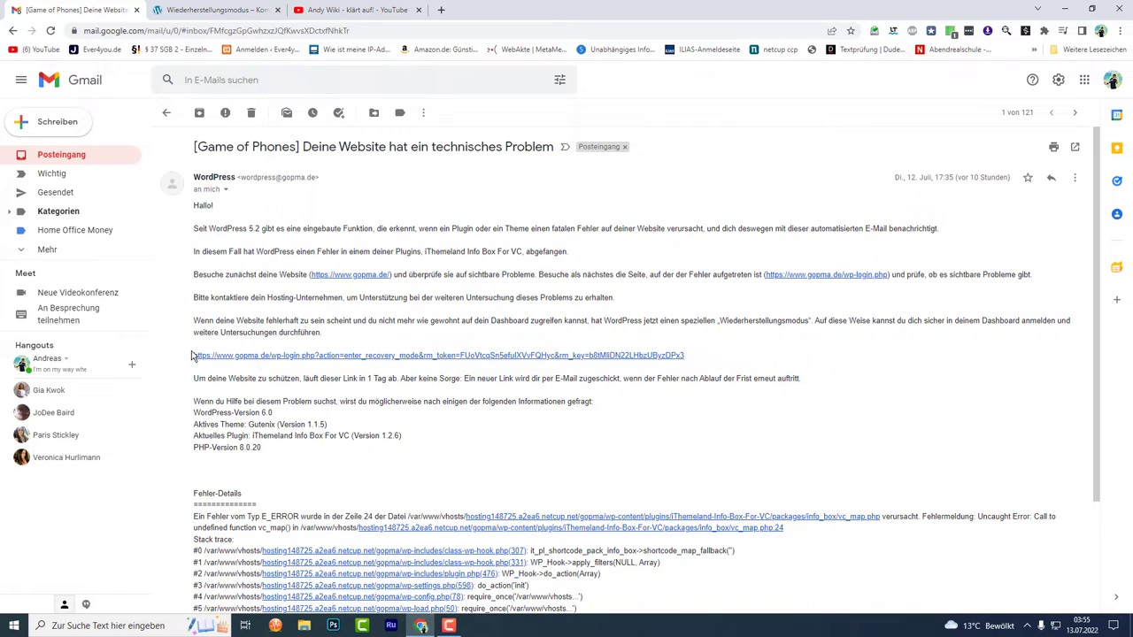
{"action": "left_click_drag", "start_coordinate": [190, 356], "coordinate": [690, 355]}
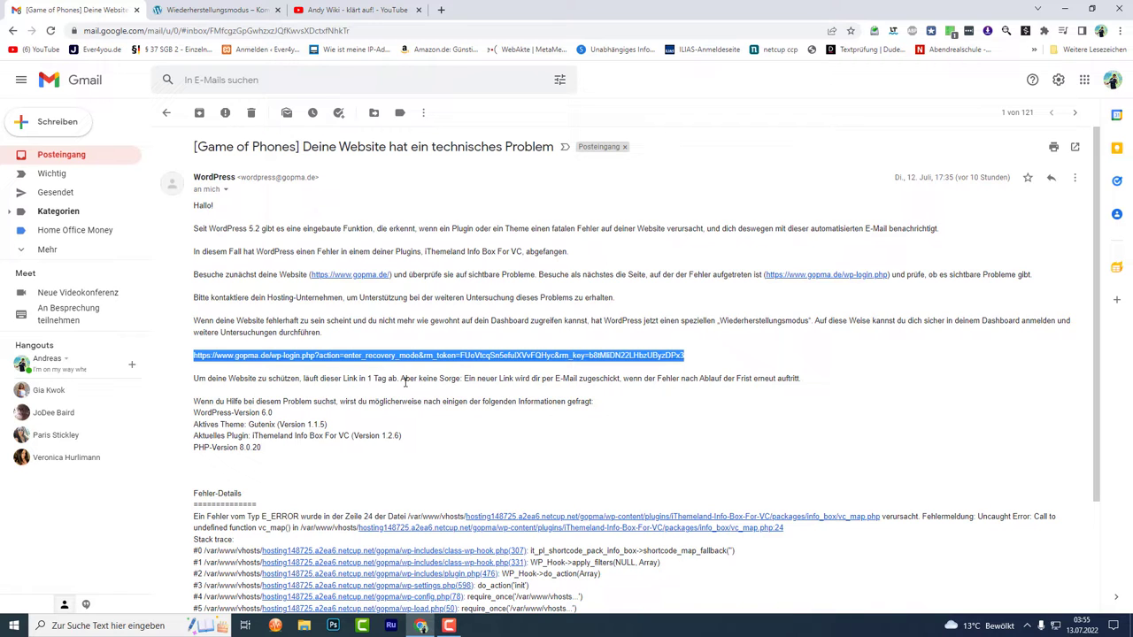
{"action": "scroll", "coordinate": [404, 383], "scroll_direction": "down", "scroll_amount": 3}
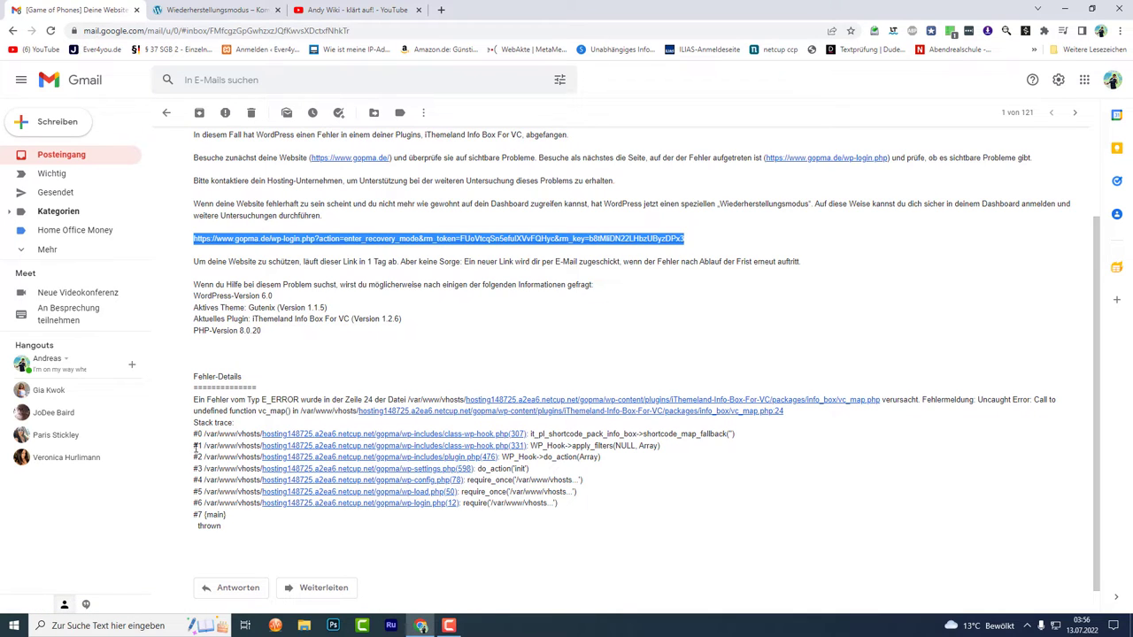
{"action": "mouse_move", "coordinate": [194, 434]}
{"action": "left_mouse_down"}
{"action": "mouse_move", "coordinate": [524, 434]}
{"action": "mouse_move", "coordinate": [521, 446]}
{"action": "left_mouse_up"}
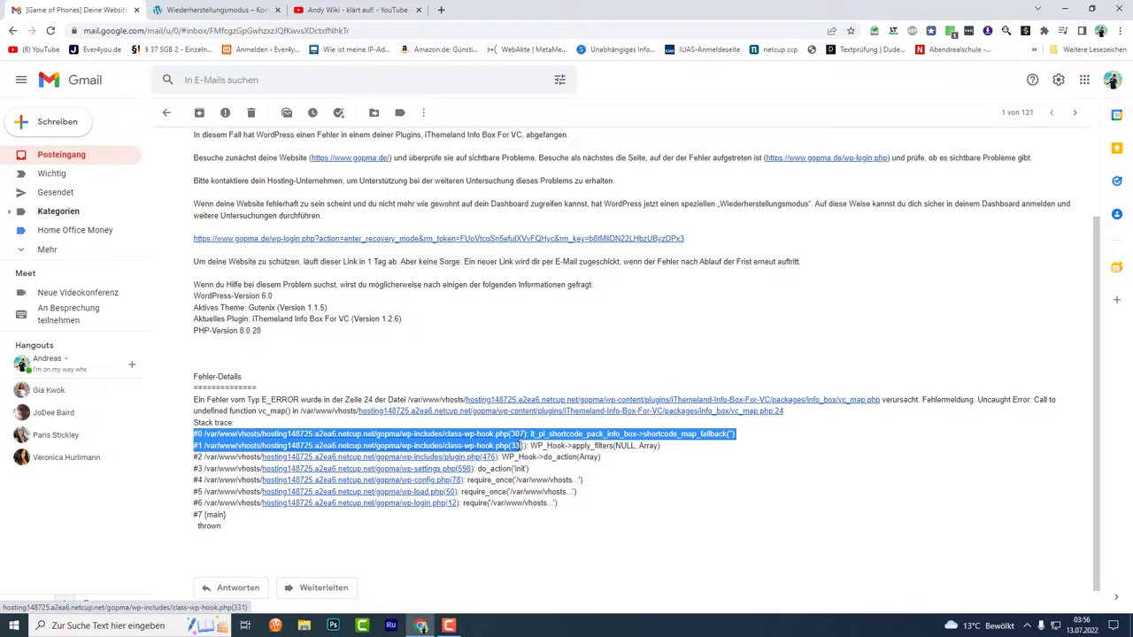
{"action": "mouse_move", "coordinate": [521, 446]}
{"action": "left_mouse_down"}
{"action": "mouse_move", "coordinate": [454, 515]}
{"action": "mouse_move", "coordinate": [528, 503]}
{"action": "mouse_move", "coordinate": [567, 516]}
{"action": "left_mouse_up"}
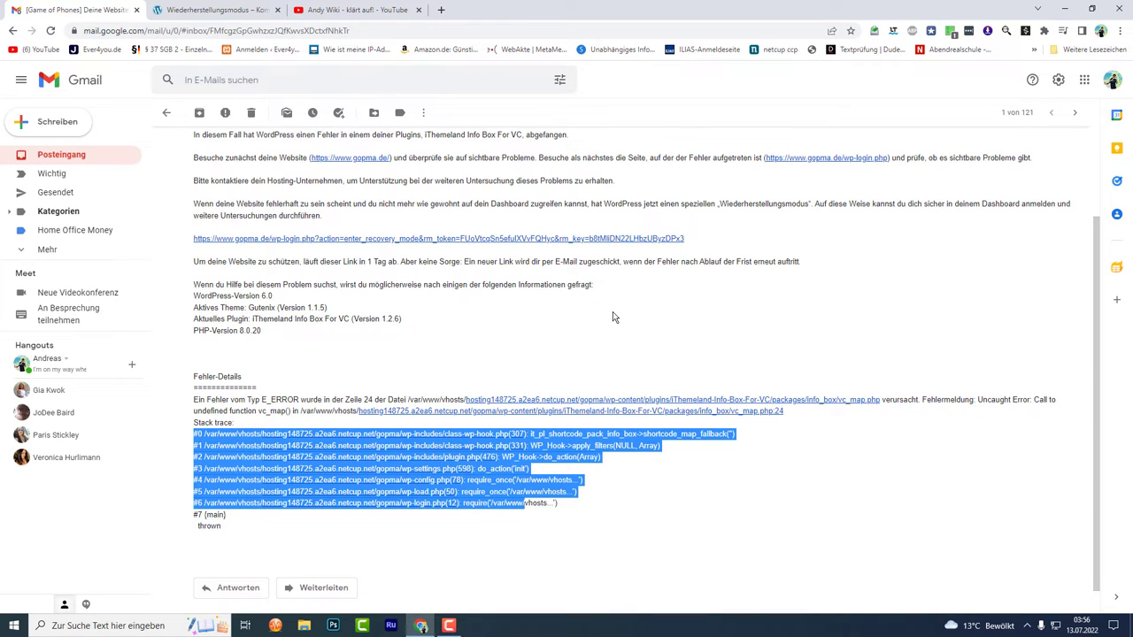
{"action": "left_click", "coordinate": [543, 346]}
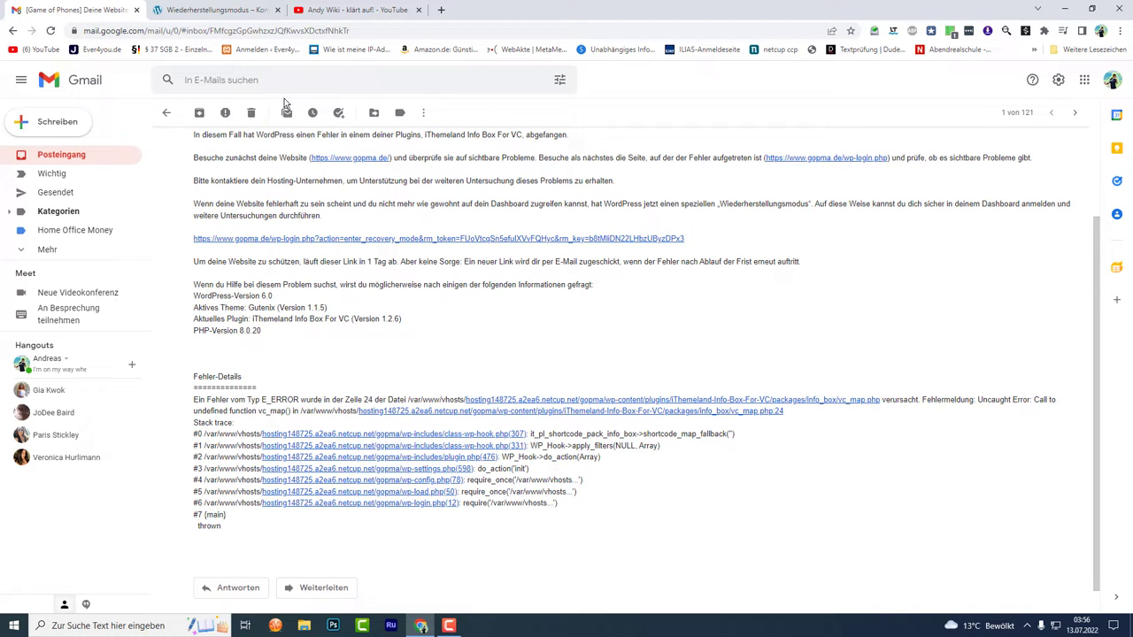
{"action": "scroll", "coordinate": [478, 258], "scroll_direction": "up", "scroll_amount": 2}
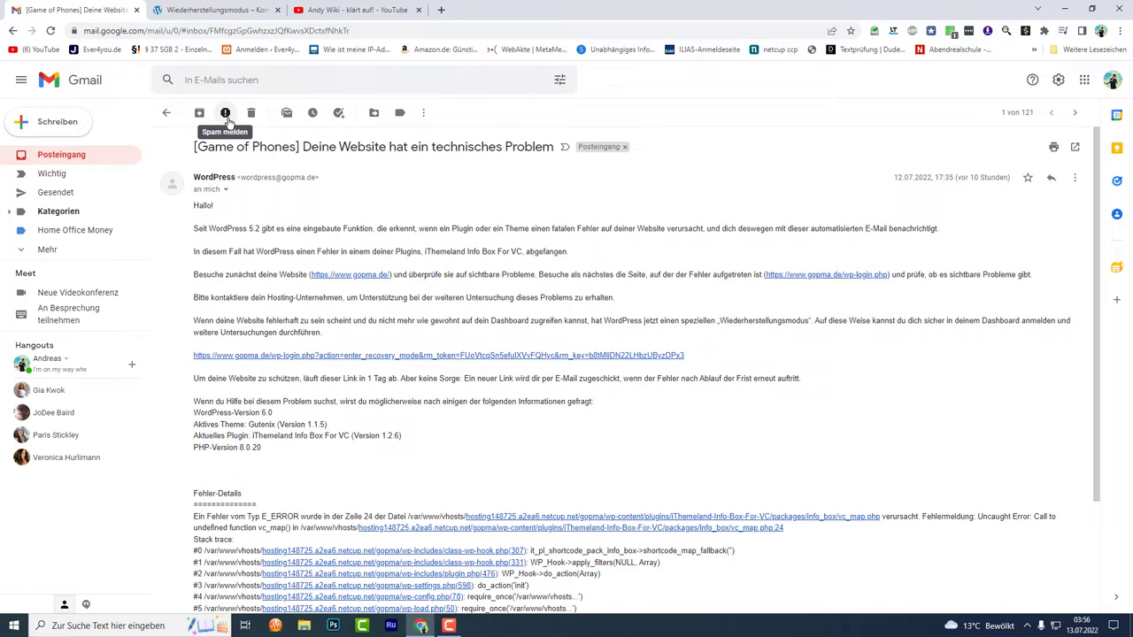
- Switch to the WordPress admin, open the installed plugins and look through the list for the iThemeland Info Box For VC entry
{"action": "left_click", "coordinate": [205, 11]}
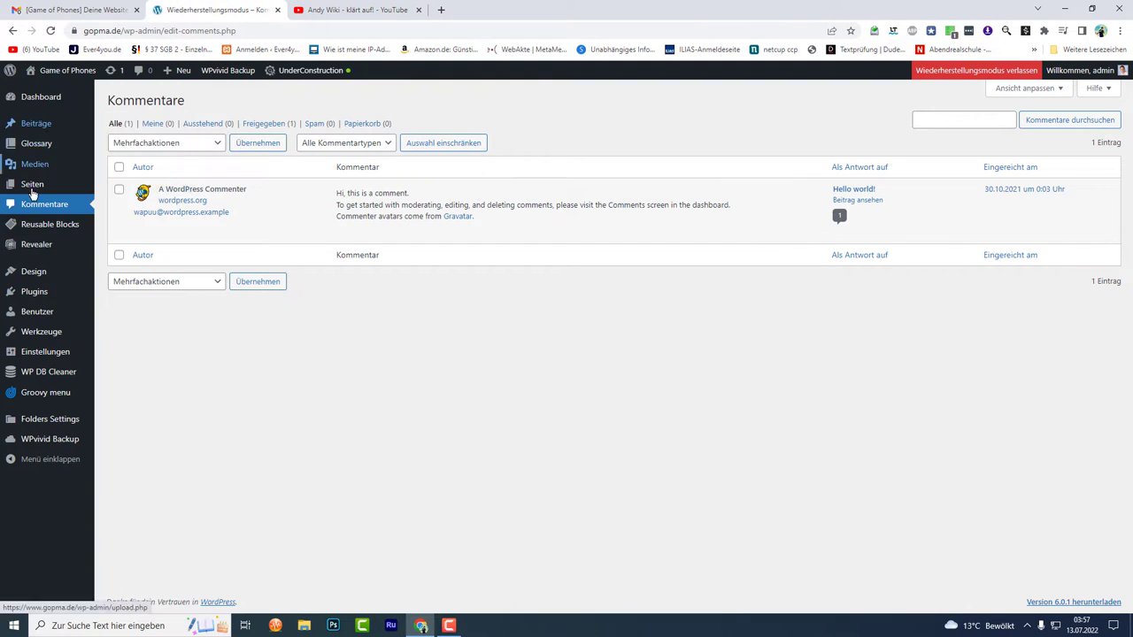
{"action": "left_click", "coordinate": [38, 292]}
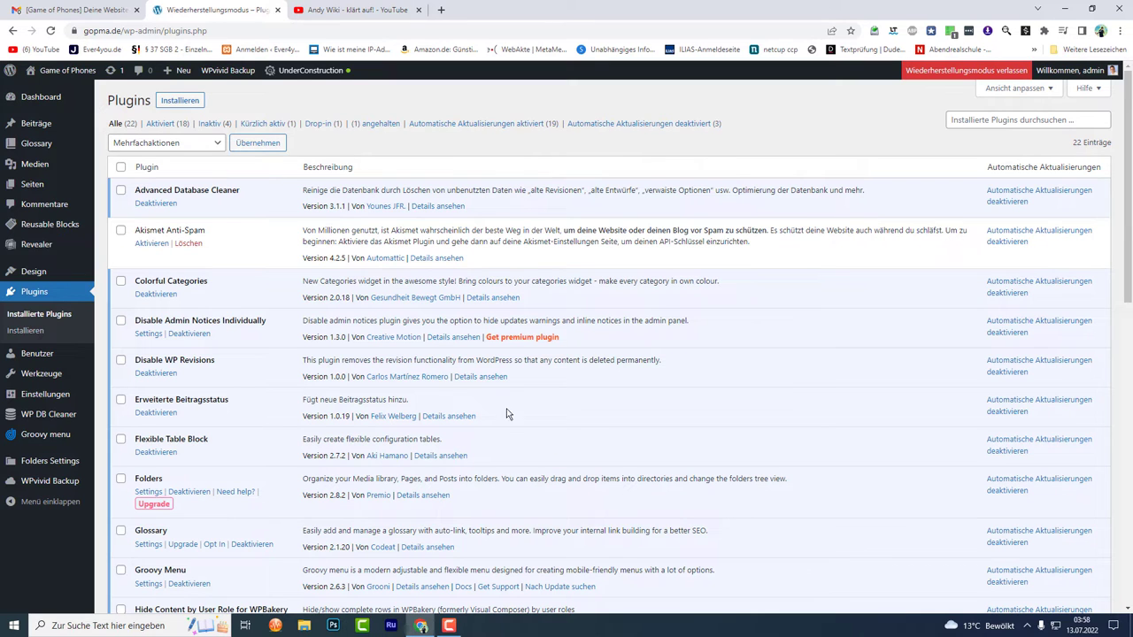
{"action": "scroll", "coordinate": [587, 345], "scroll_direction": "down", "scroll_amount": 4}
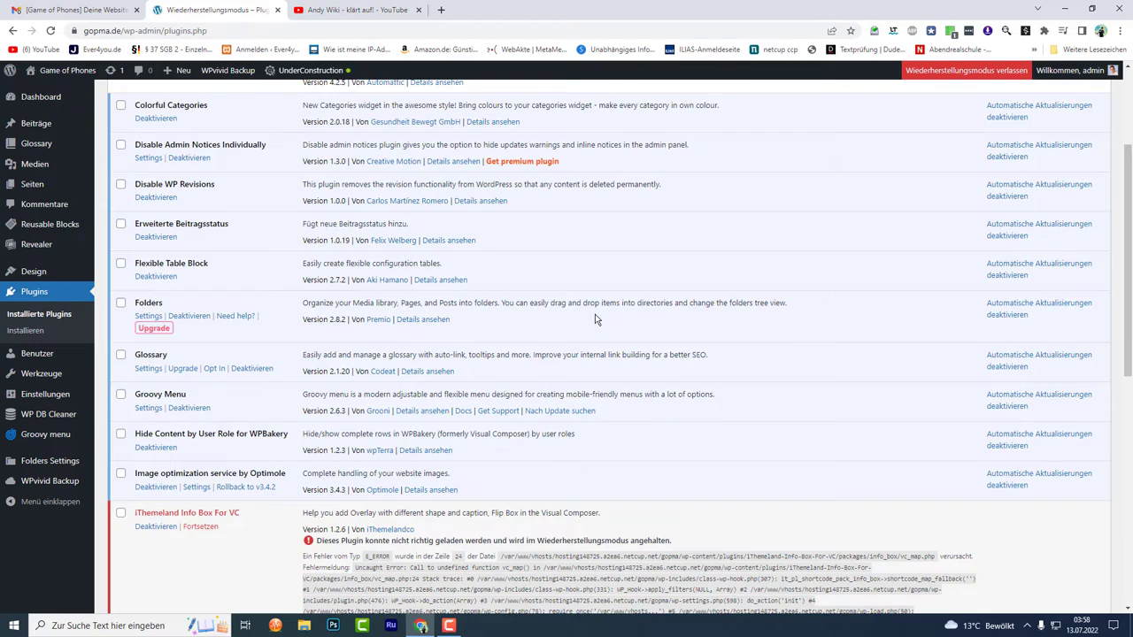
{"action": "scroll", "coordinate": [630, 233], "scroll_direction": "down", "scroll_amount": 2}
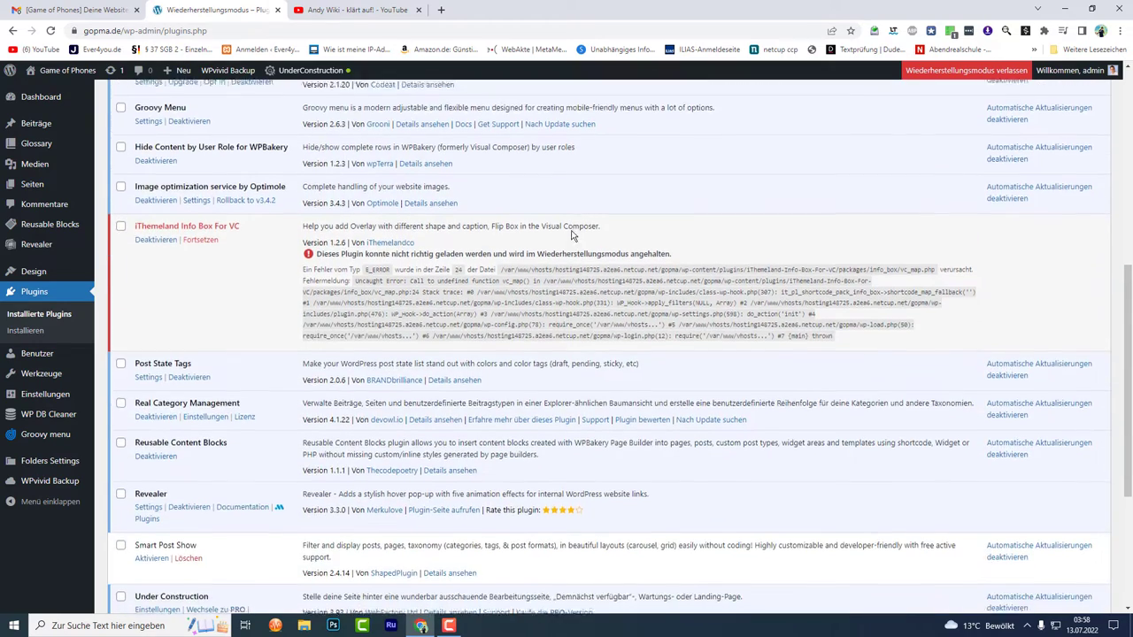
{"action": "scroll", "coordinate": [580, 229], "scroll_direction": "down", "scroll_amount": 3}
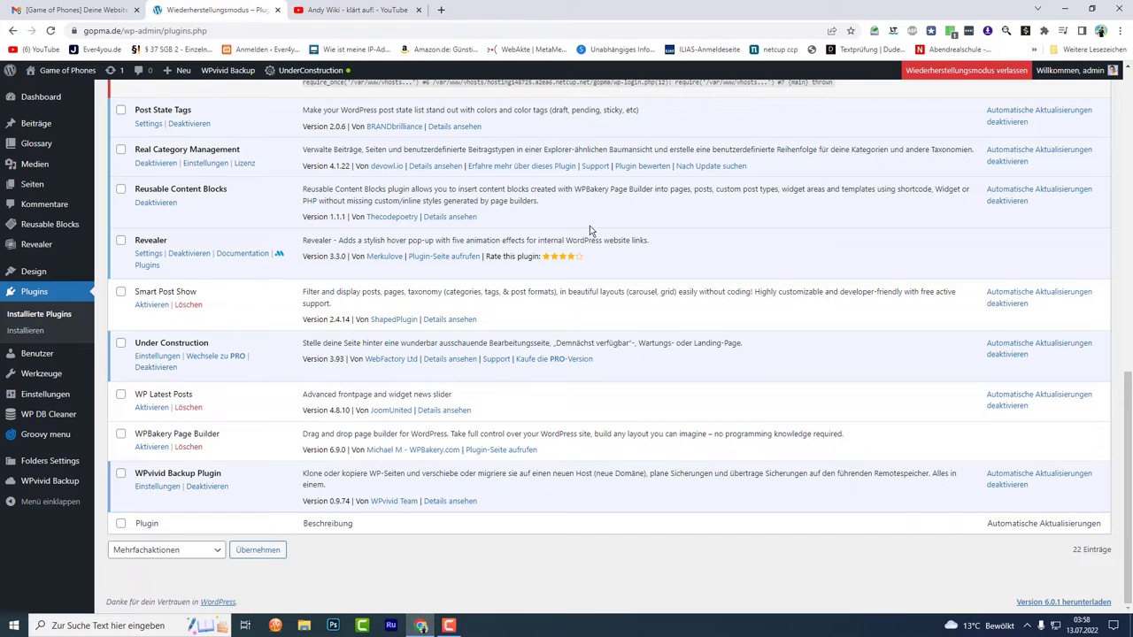
{"action": "scroll", "coordinate": [575, 232], "scroll_direction": "up", "scroll_amount": 4}
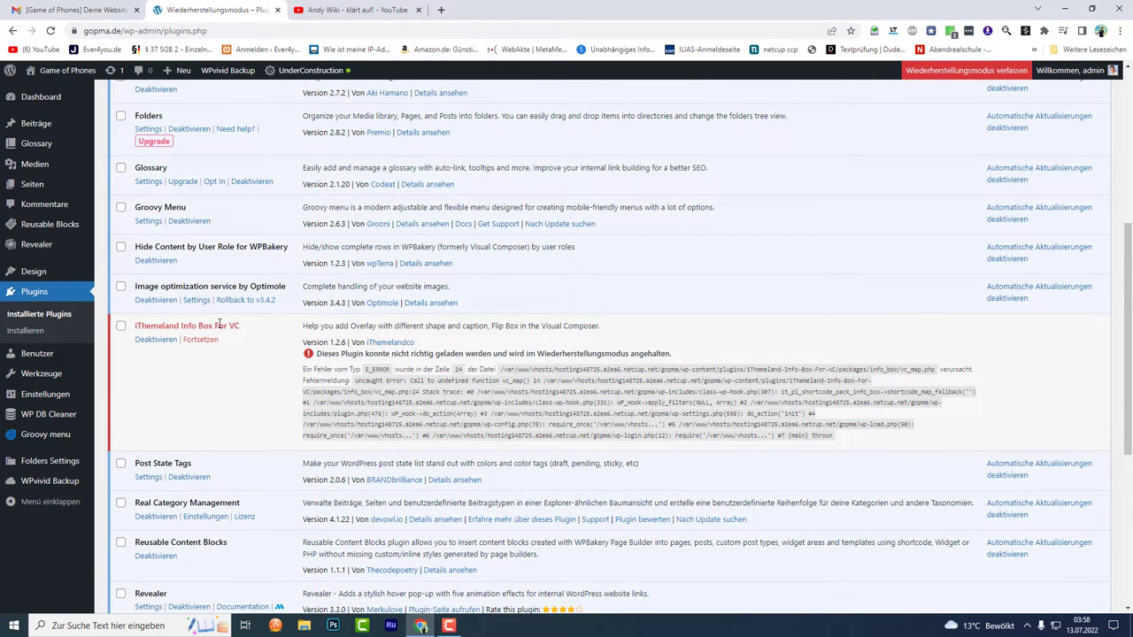
- Run a web search for the plugin name "iThemeland Info Box For VC" directly from the plugin list
{"action": "left_click_drag", "start_coordinate": [248, 327], "coordinate": [142, 327]}
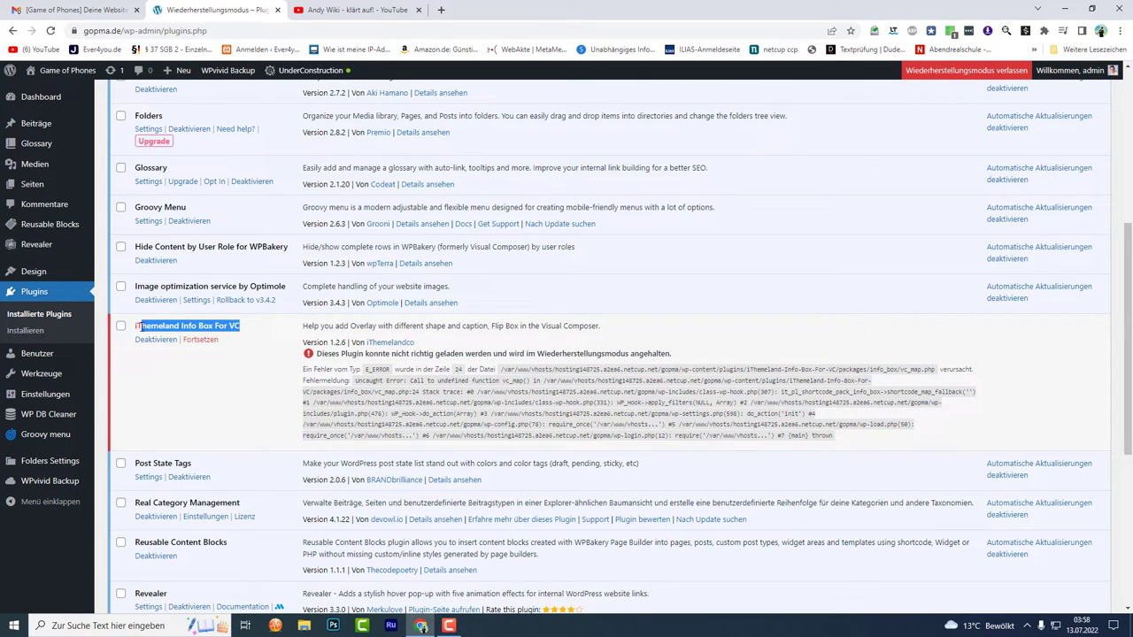
{"action": "right_click", "coordinate": [209, 329]}
{"action": "left_click", "coordinate": [252, 367]}
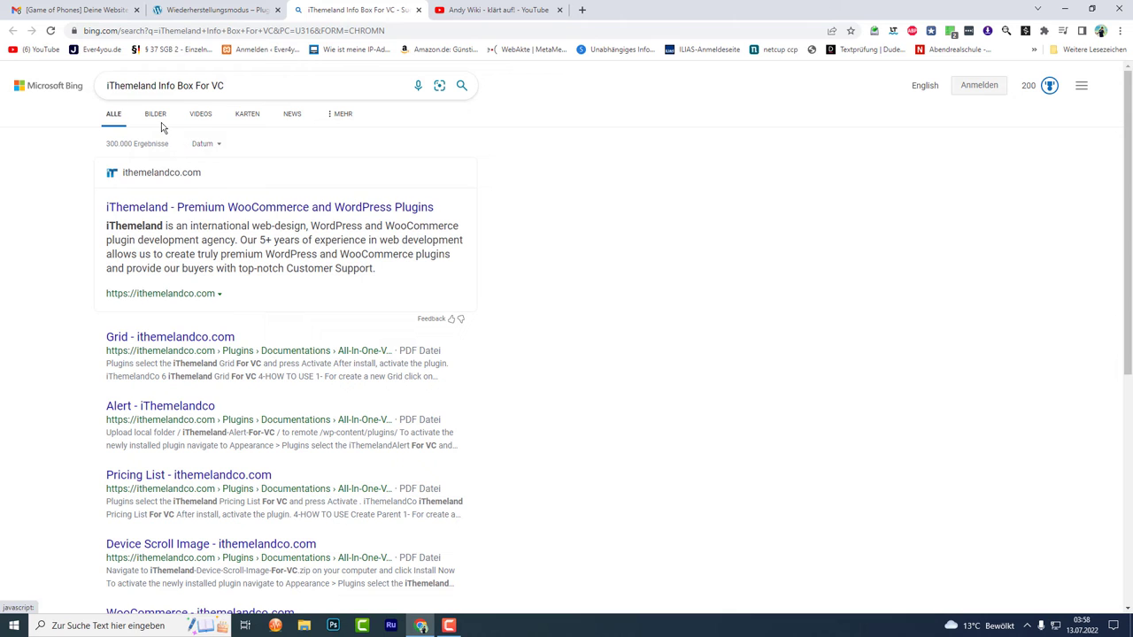
- Refine the Bing search to "iThemeland Info Box For VC Plugin"
{"action": "left_click", "coordinate": [248, 85]}
{"action": "type", "text": "Ph"}
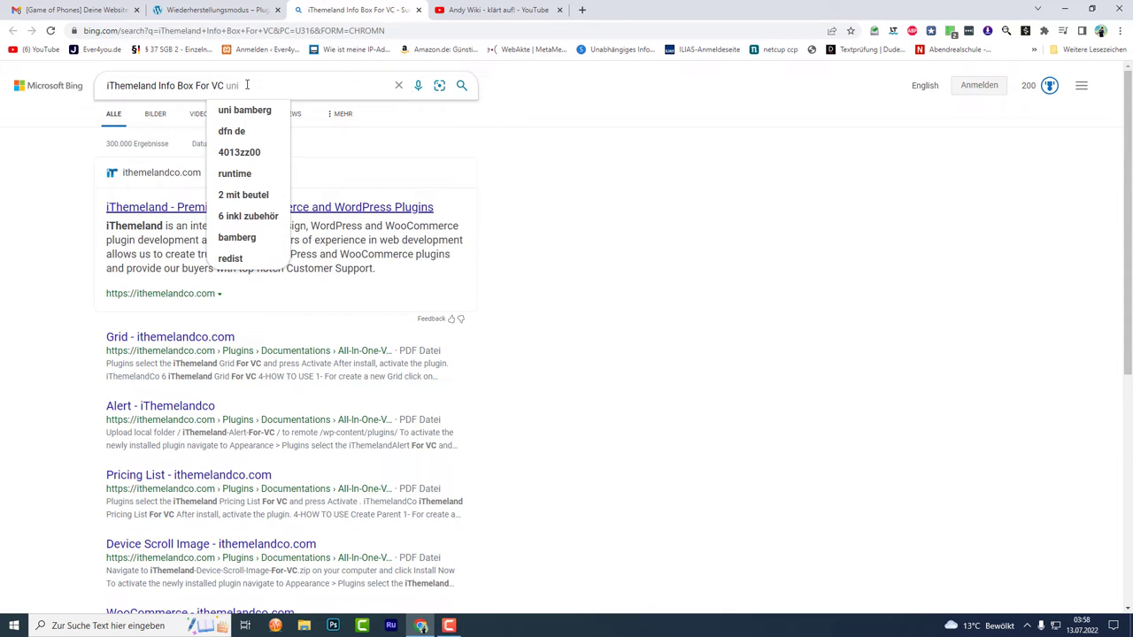
{"action": "type", "text": "lugin"}
{"action": "key", "text": "Return"}
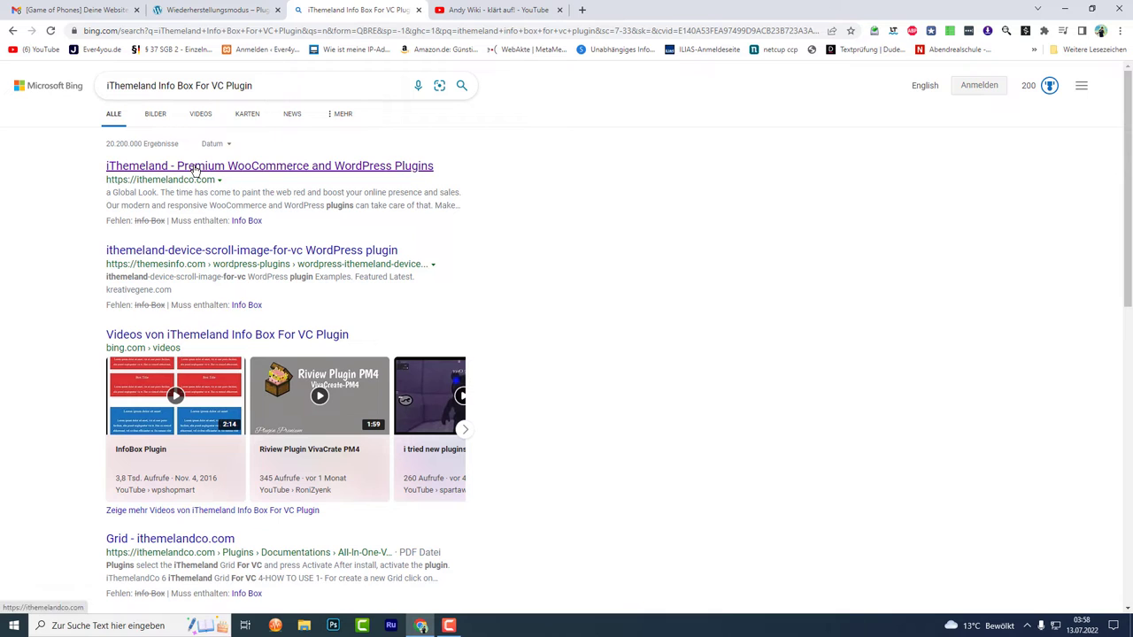
- Open the iThemeland website from the search results, look through its home page for the plugin and close the page
{"action": "left_click", "coordinate": [196, 168]}
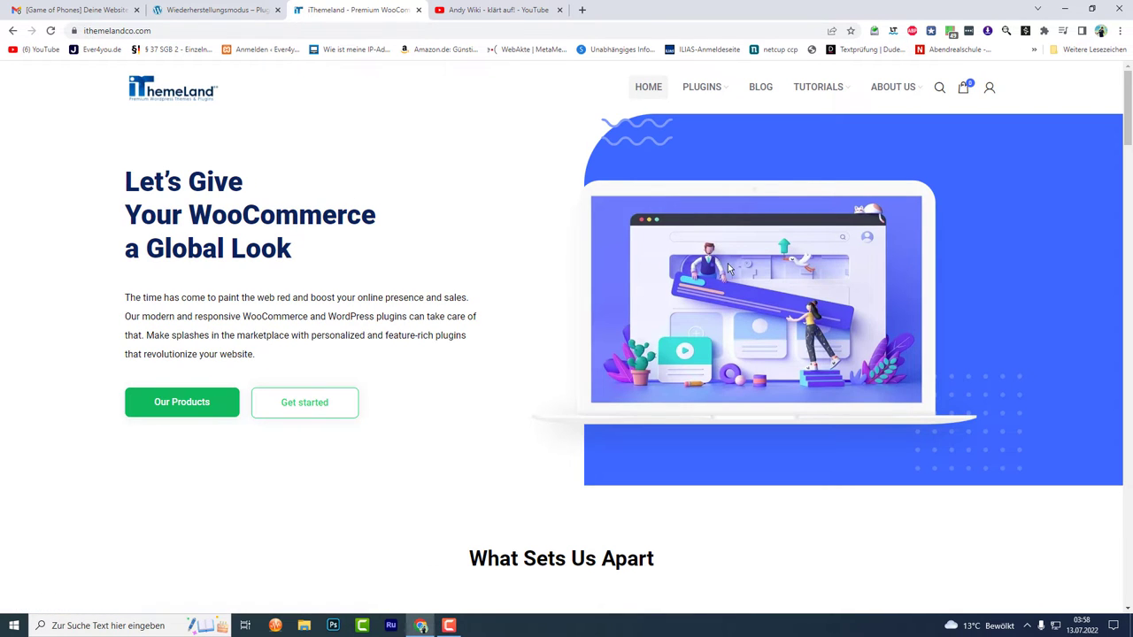
{"action": "scroll", "coordinate": [761, 208], "scroll_direction": "down", "scroll_amount": 2}
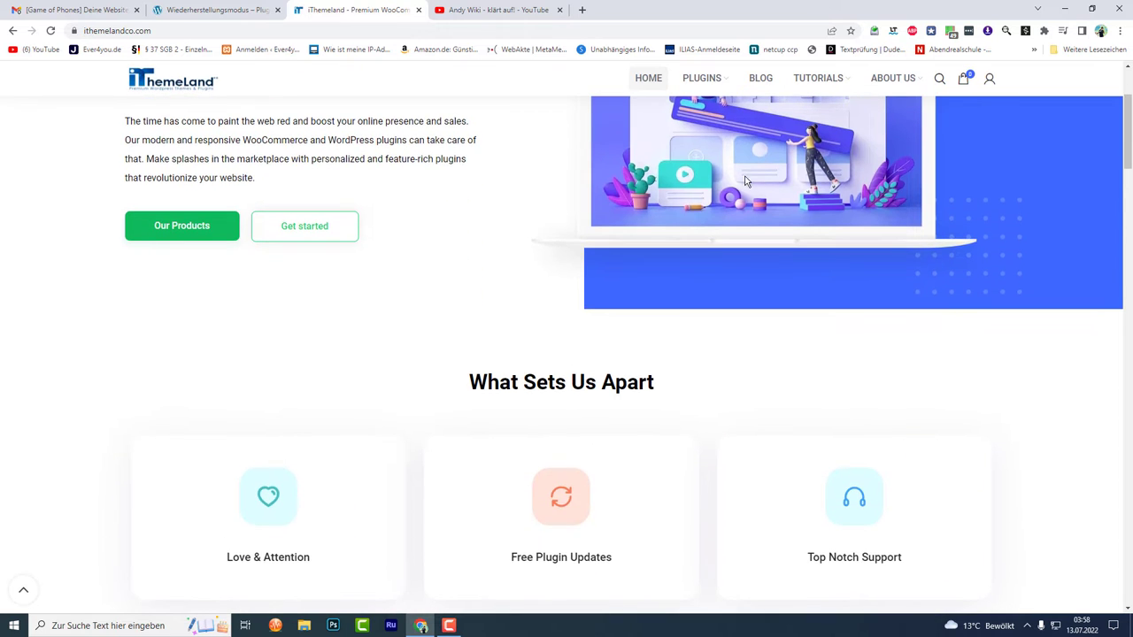
{"action": "scroll", "coordinate": [768, 191], "scroll_direction": "up", "scroll_amount": 1}
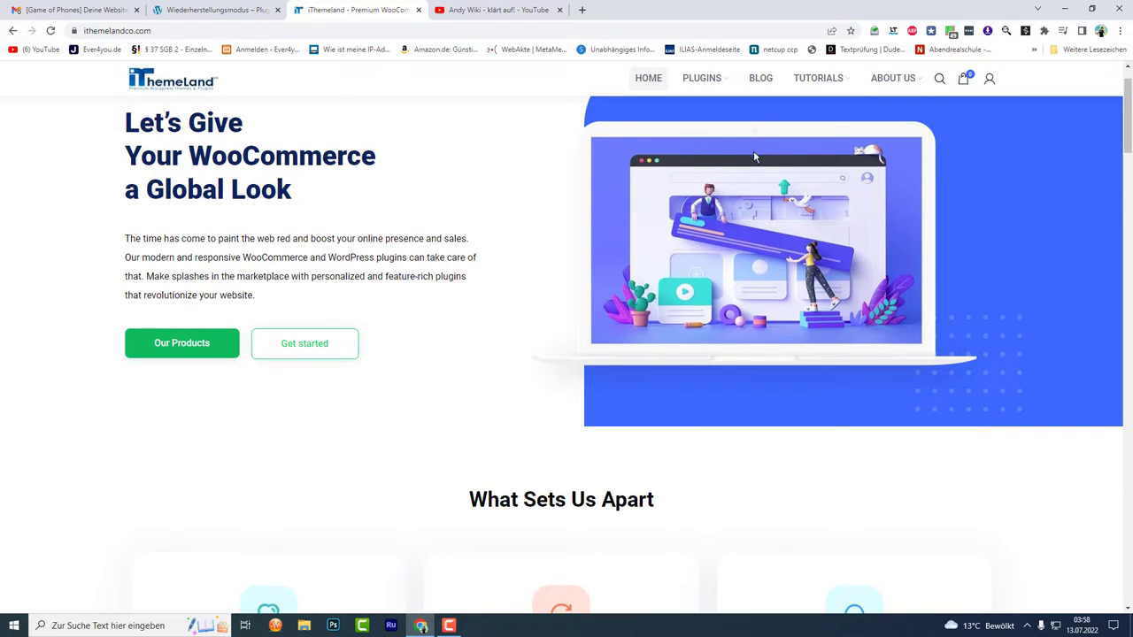
{"action": "scroll", "coordinate": [387, 238], "scroll_direction": "down", "scroll_amount": 10}
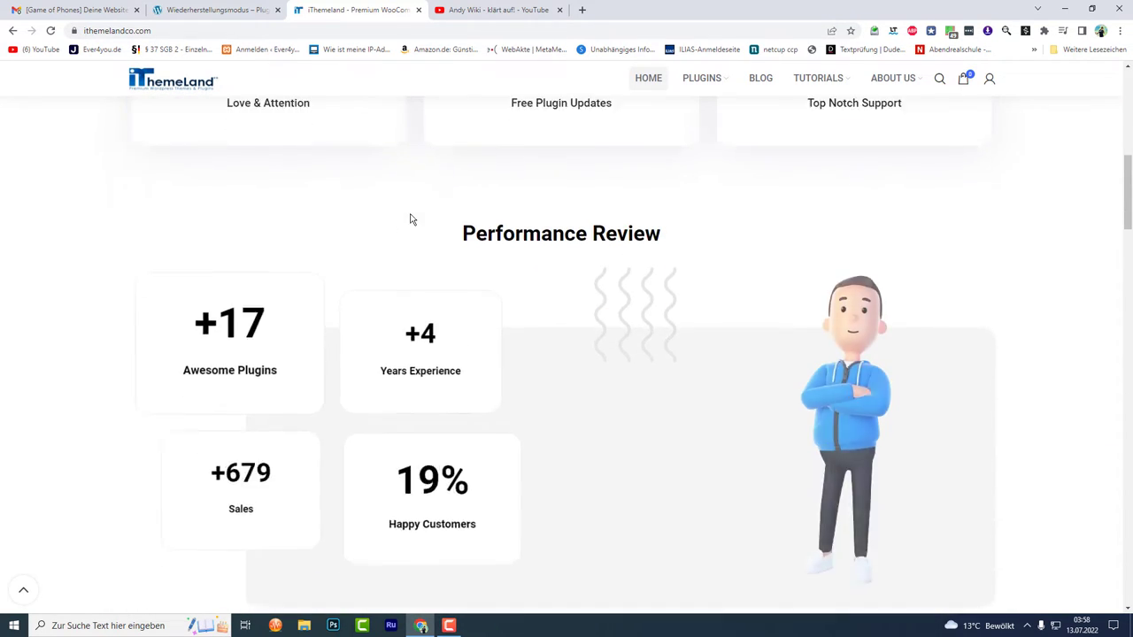
{"action": "scroll", "coordinate": [535, 167], "scroll_direction": "down", "scroll_amount": 3}
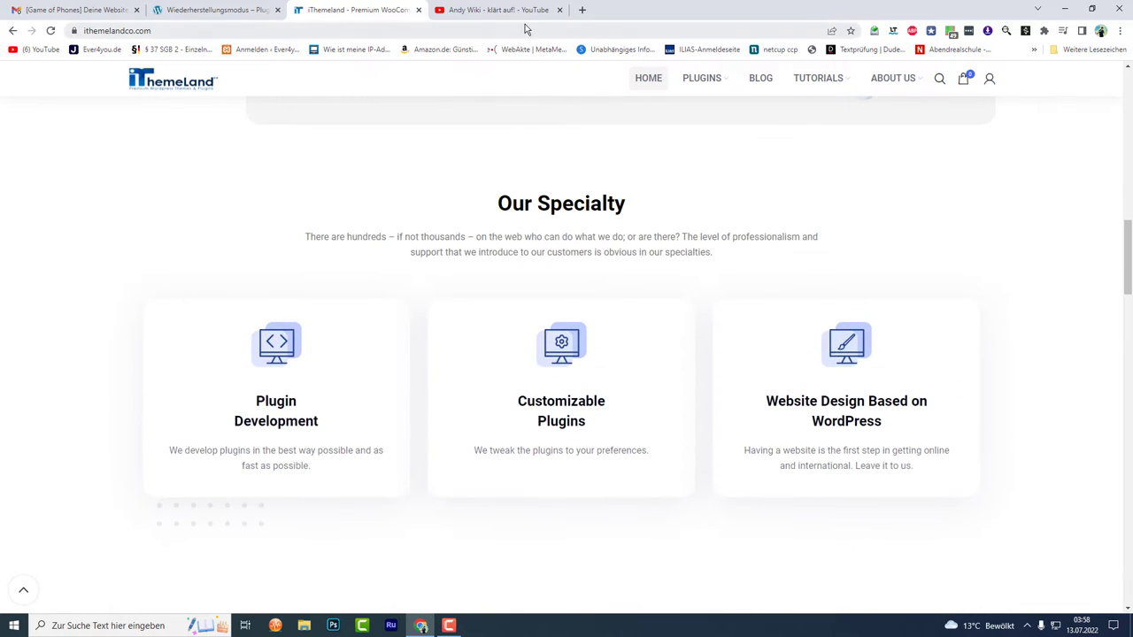
{"action": "left_click", "coordinate": [417, 10]}
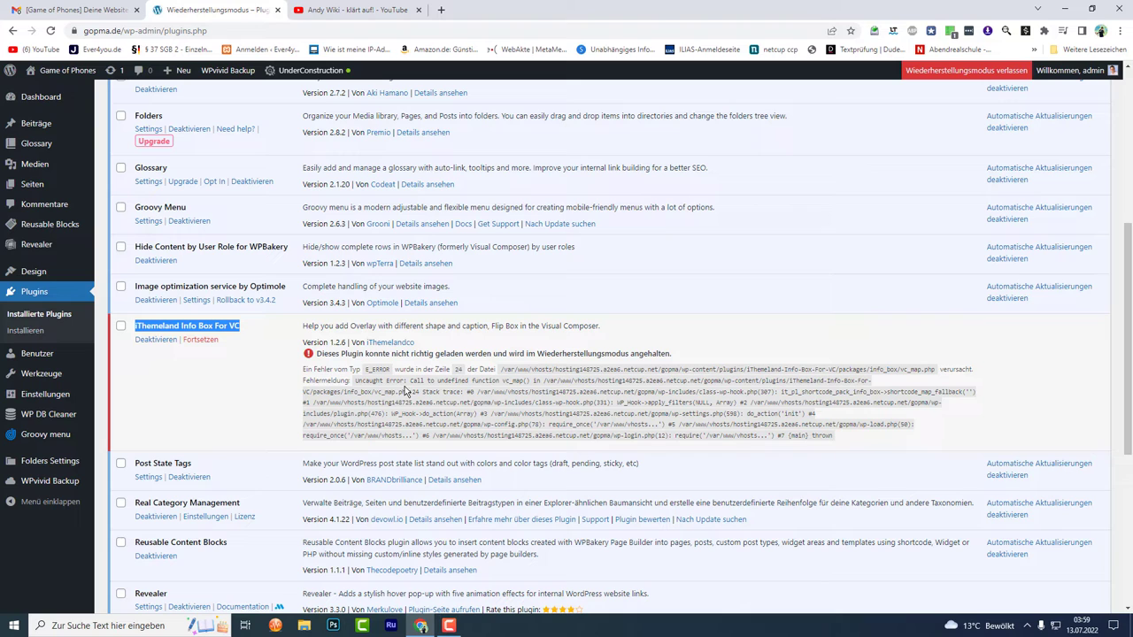
- Translate the plugin error text "Uncaught Error: Call to undefined function" into German with DeepL at deepl.com/de/translator
{"action": "left_click_drag", "start_coordinate": [355, 381], "coordinate": [498, 380]}
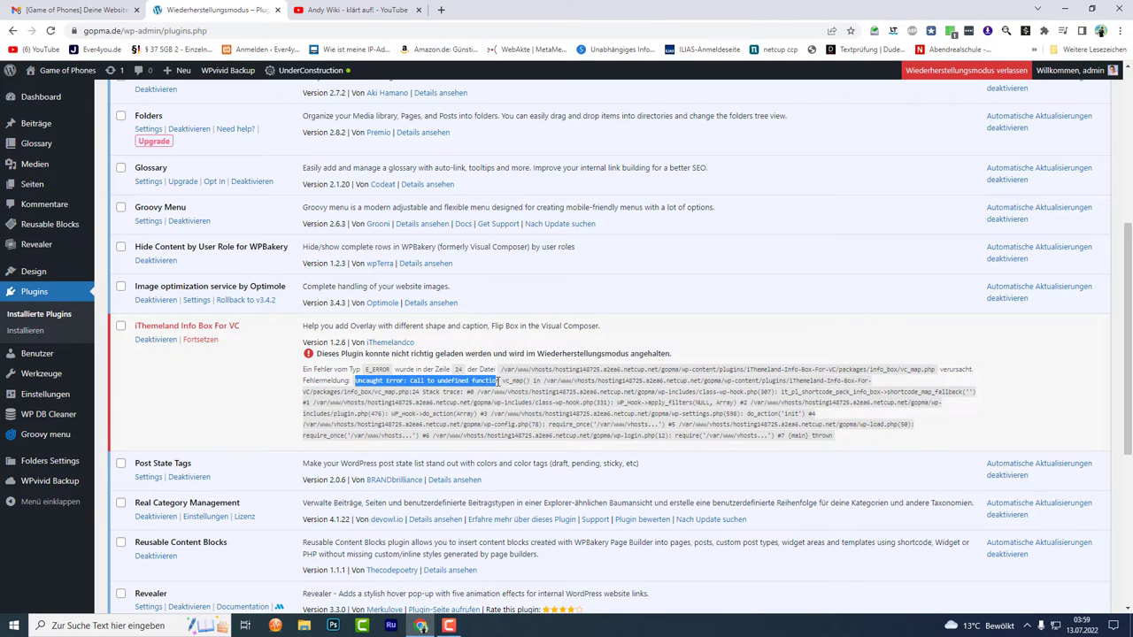
{"action": "left_click", "coordinate": [441, 9]}
{"action": "type", "text": "deepl.com/de/translator"}
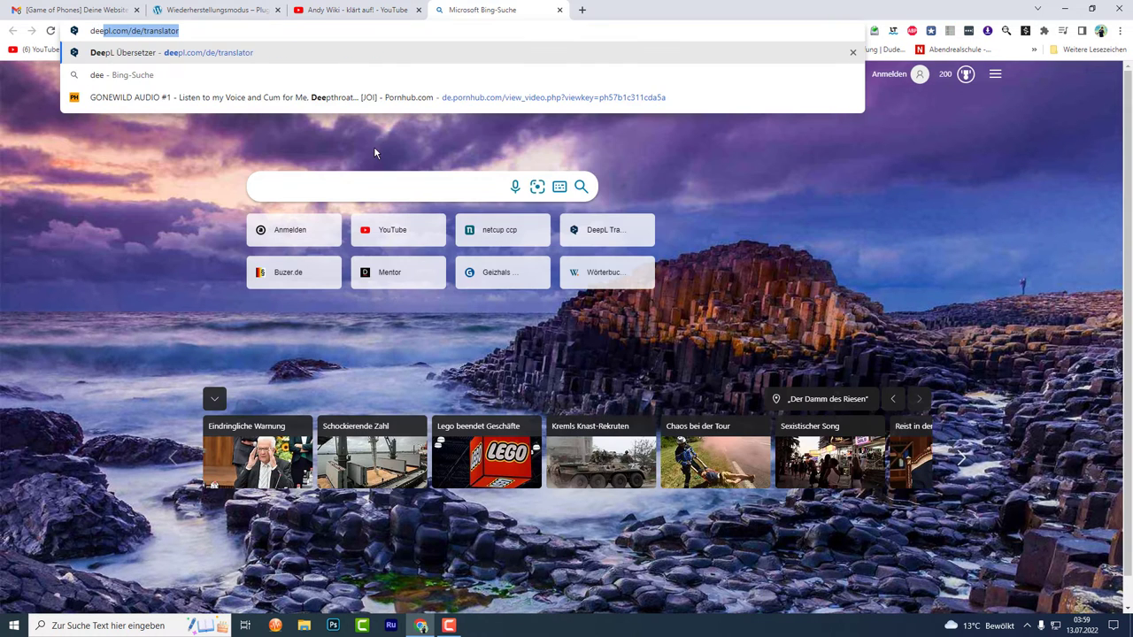
{"action": "key", "text": "Return"}
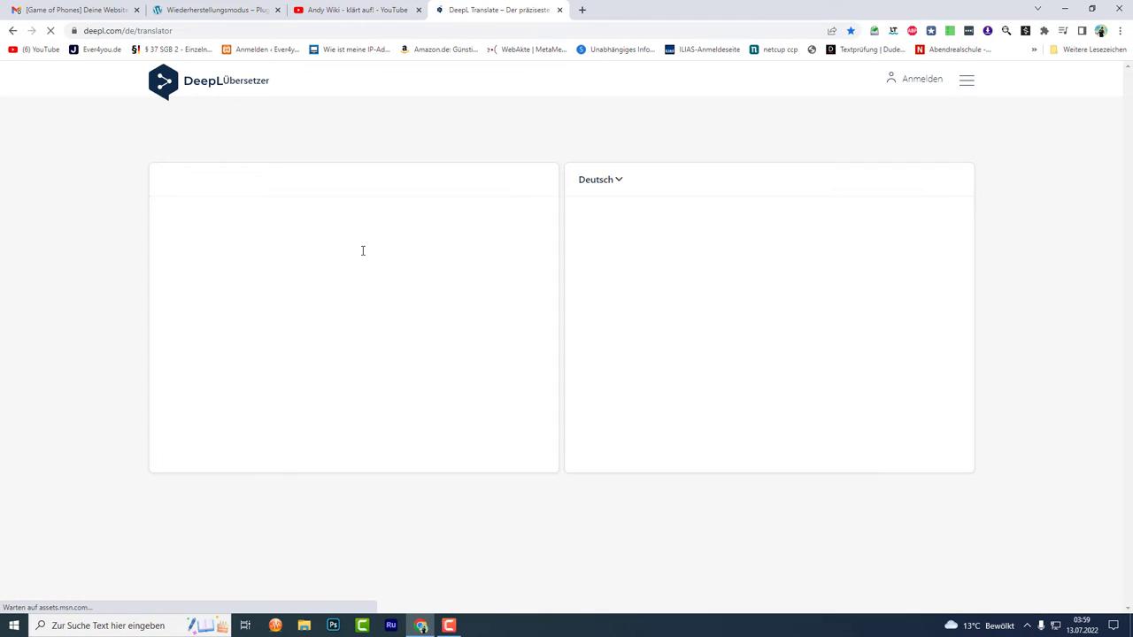
{"action": "type", "text": "Uncaught Error: Call to undefined function"}
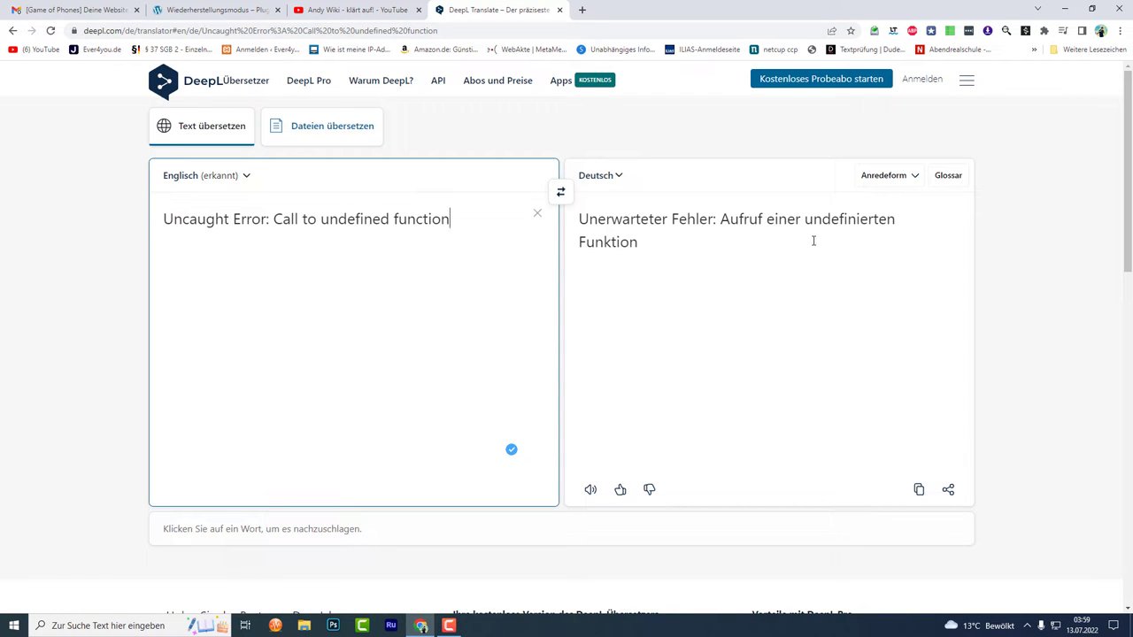
- Return to the WordPress plugin list and highlight the path "iThemeland-Info-Box-For-VC/packages/info_box/vc_map.php:24" in the error message
{"action": "left_click", "coordinate": [349, 9]}
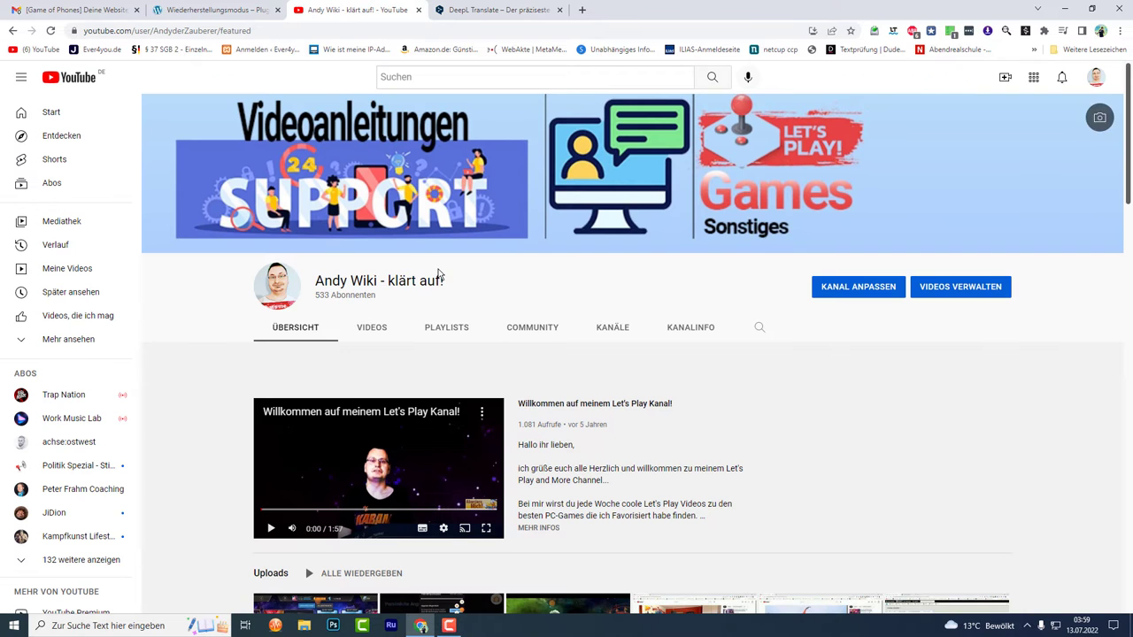
{"action": "left_click", "coordinate": [213, 9]}
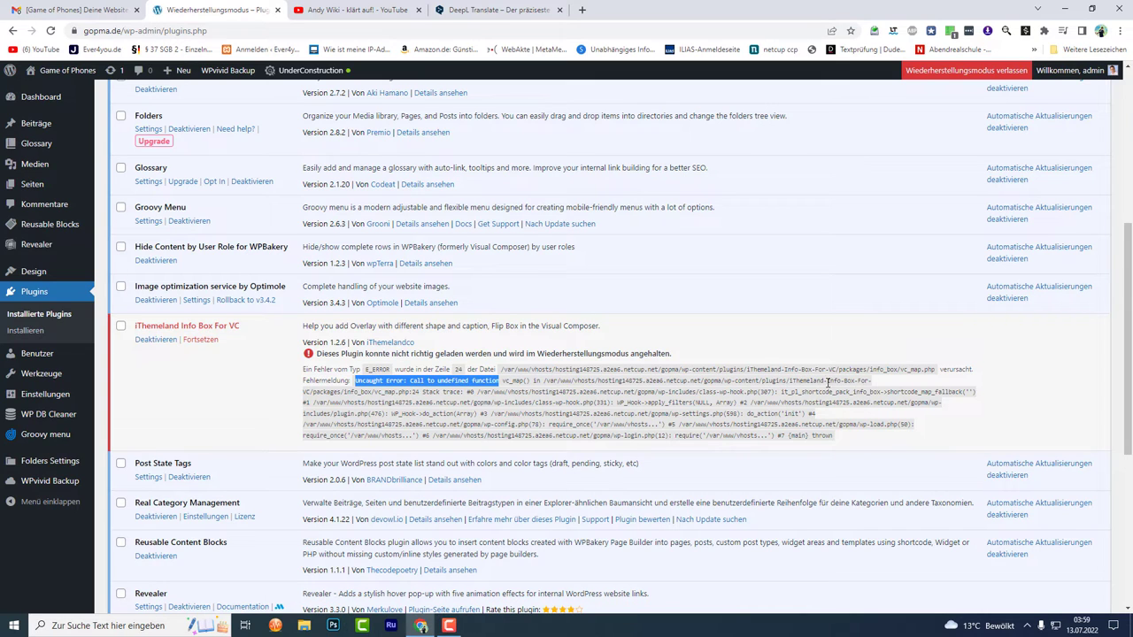
{"action": "left_click_drag", "start_coordinate": [788, 382], "coordinate": [419, 392]}
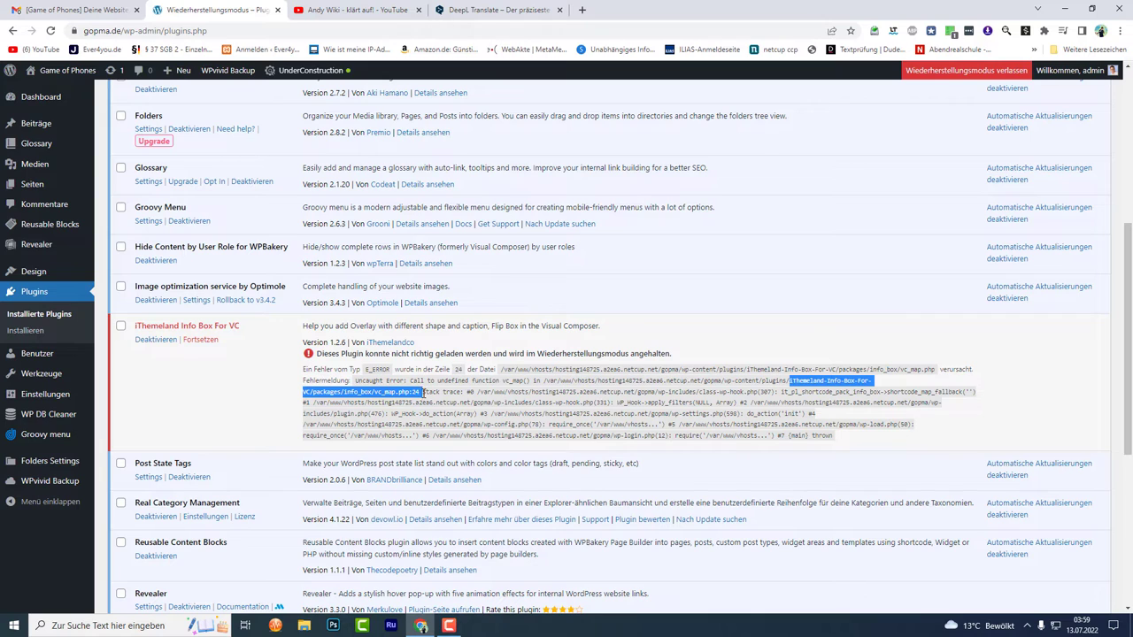
{"action": "left_click", "coordinate": [421, 392]}
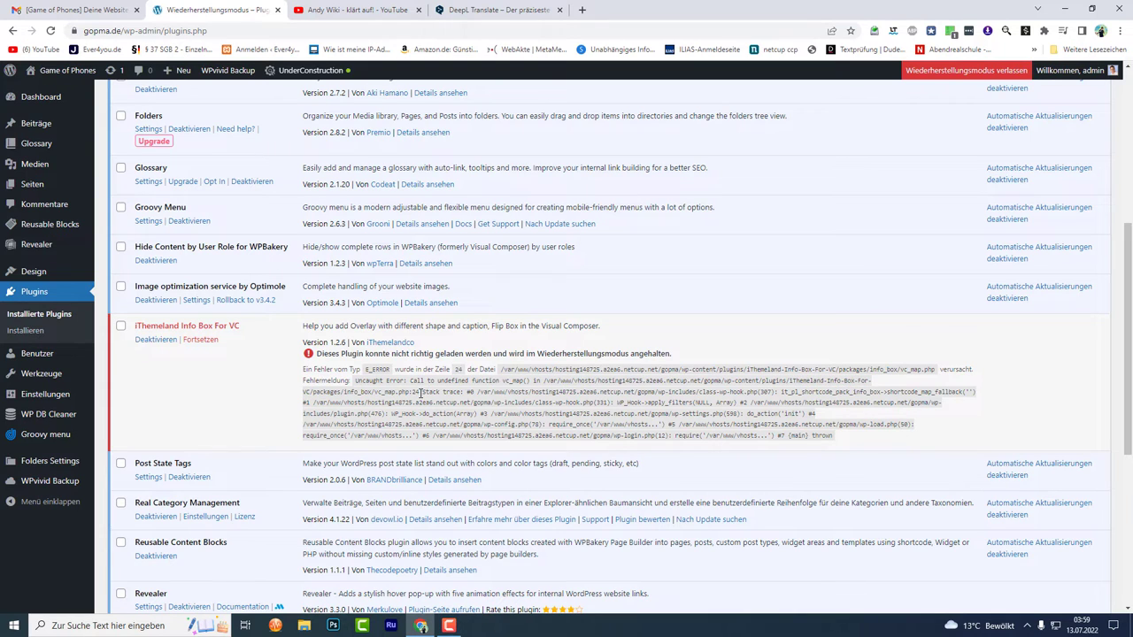
- Copy "Stack trace" from the plugin's error message and translate it into German in DeepL, replacing the earlier text
{"action": "left_click_drag", "start_coordinate": [422, 392], "coordinate": [460, 392]}
{"action": "key", "text": "ctrl+c"}
{"action": "left_click", "coordinate": [459, 9]}
{"action": "key", "text": "ctrl+a"}
{"action": "key", "text": "ctrl+v"}
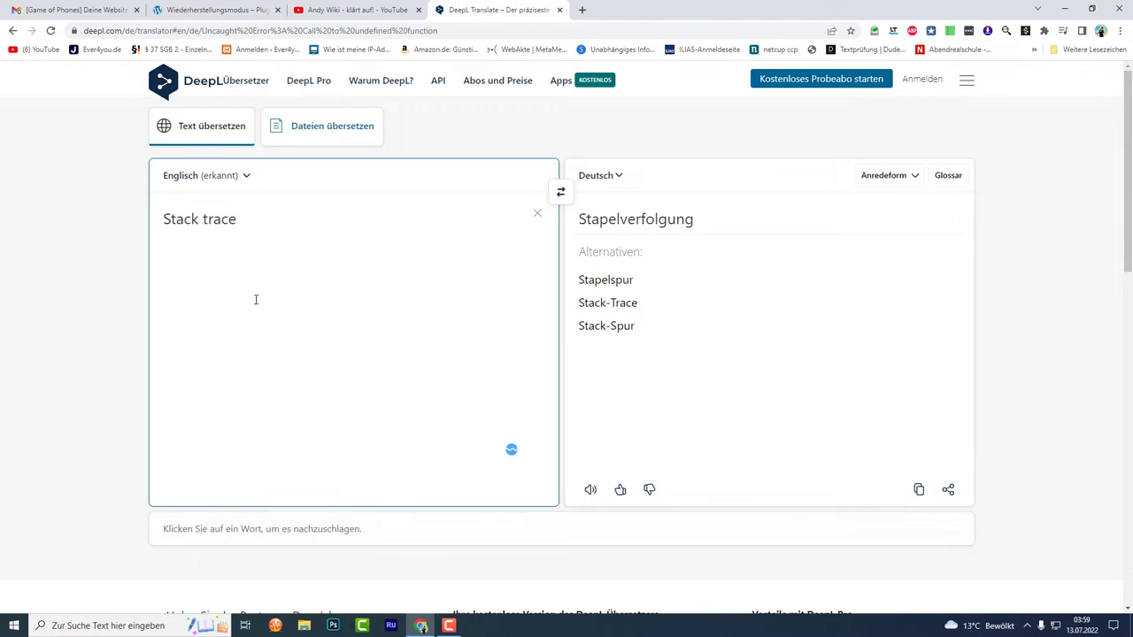
- Go back to the plugin error, examine its stack trace and translate the copied term "require_once" in DeepL
{"action": "left_click", "coordinate": [234, 9]}
{"action": "mouse_move", "coordinate": [544, 391]}
{"action": "left_mouse_down"}
{"action": "mouse_move", "coordinate": [1009, 400]}
{"action": "mouse_move", "coordinate": [319, 403]}
{"action": "mouse_move", "coordinate": [549, 416]}
{"action": "mouse_move", "coordinate": [663, 404]}
{"action": "mouse_move", "coordinate": [955, 410]}
{"action": "mouse_move", "coordinate": [946, 426]}
{"action": "left_mouse_up"}
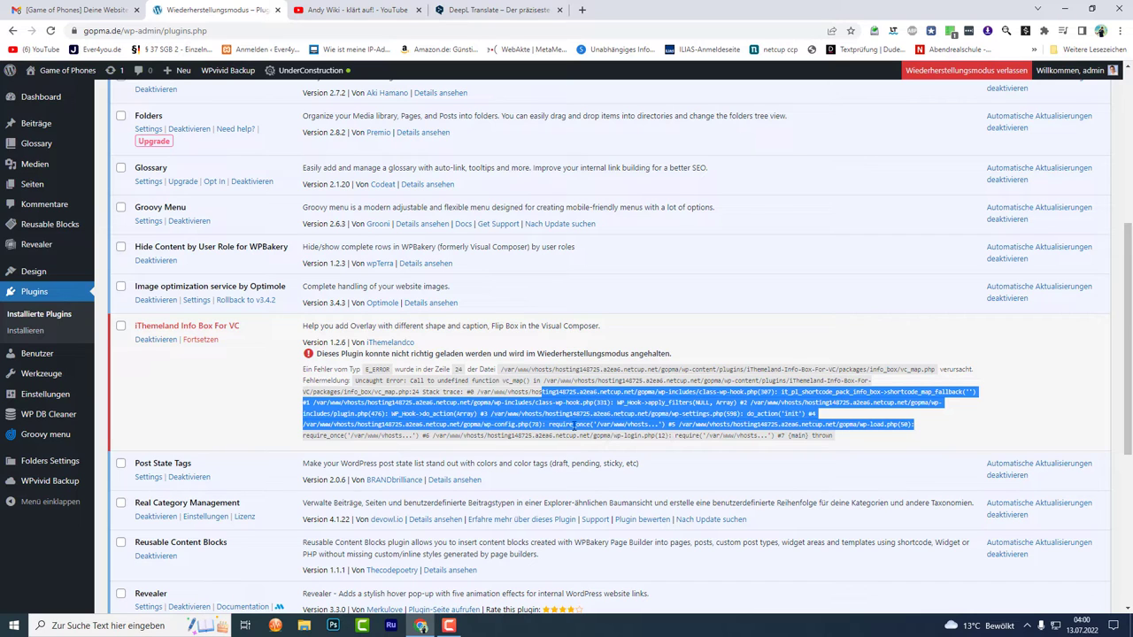
{"action": "left_click_drag", "start_coordinate": [550, 425], "coordinate": [592, 426]}
{"action": "key", "text": "ctrl+c"}
{"action": "left_click", "coordinate": [478, 10]}
{"action": "key", "text": "ctrl+a"}
{"action": "key", "text": "ctrl+v"}
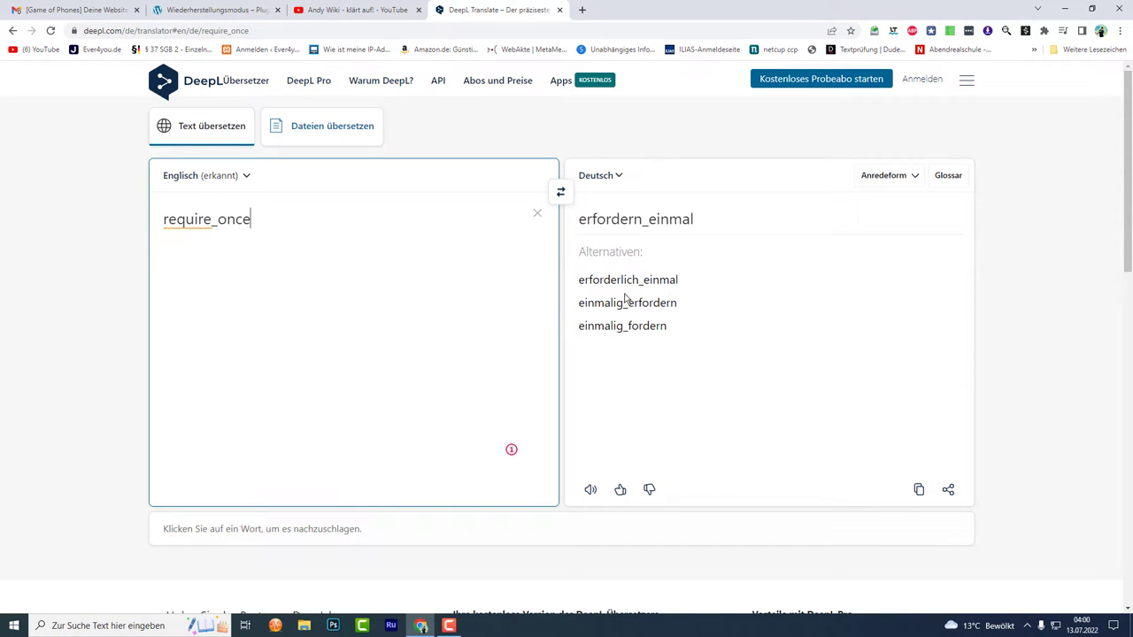
- Deactivate the iThemeland Info Box For VC plugin in WordPress and check its entry in the reloaded plugin list
{"action": "left_click", "coordinate": [209, 10]}
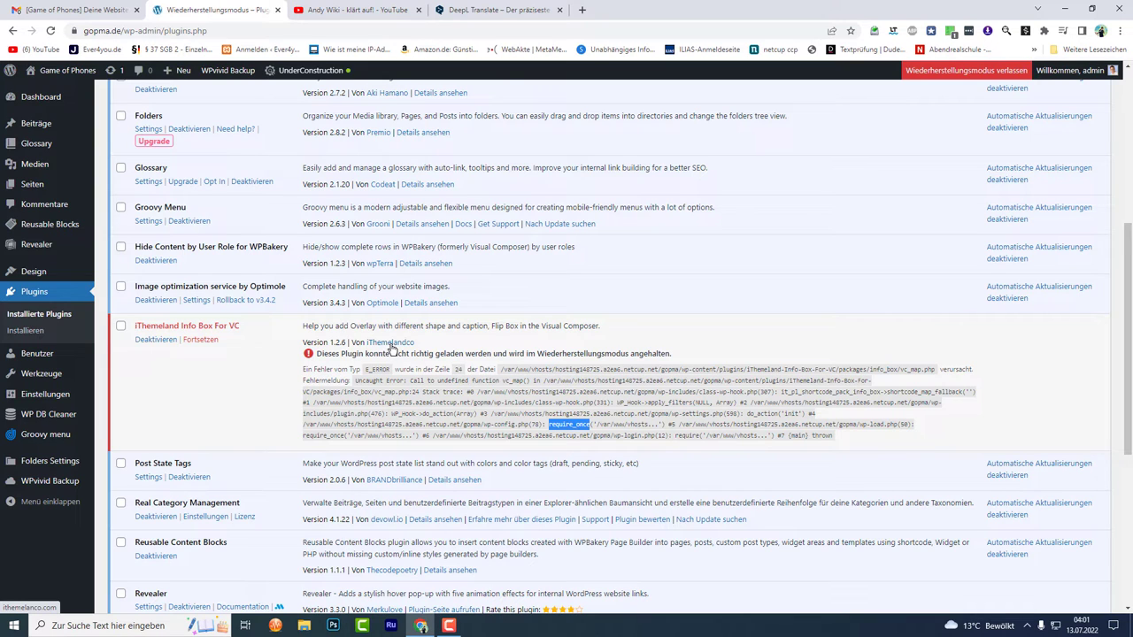
{"action": "left_click", "coordinate": [150, 342]}
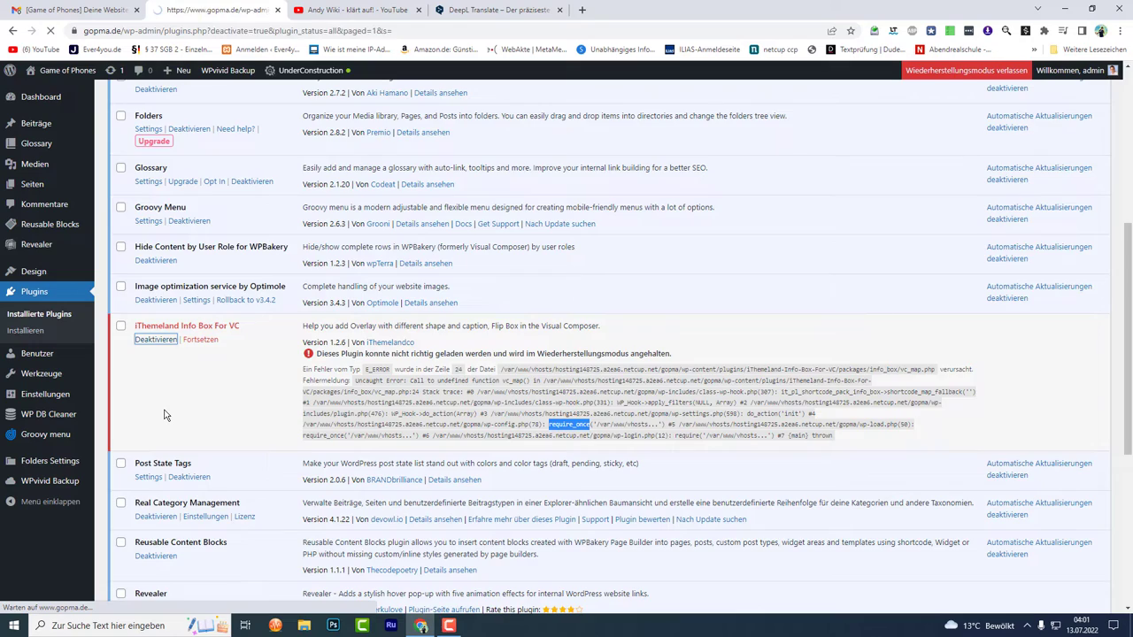
{"action": "scroll", "coordinate": [391, 318], "scroll_direction": "down", "scroll_amount": 5}
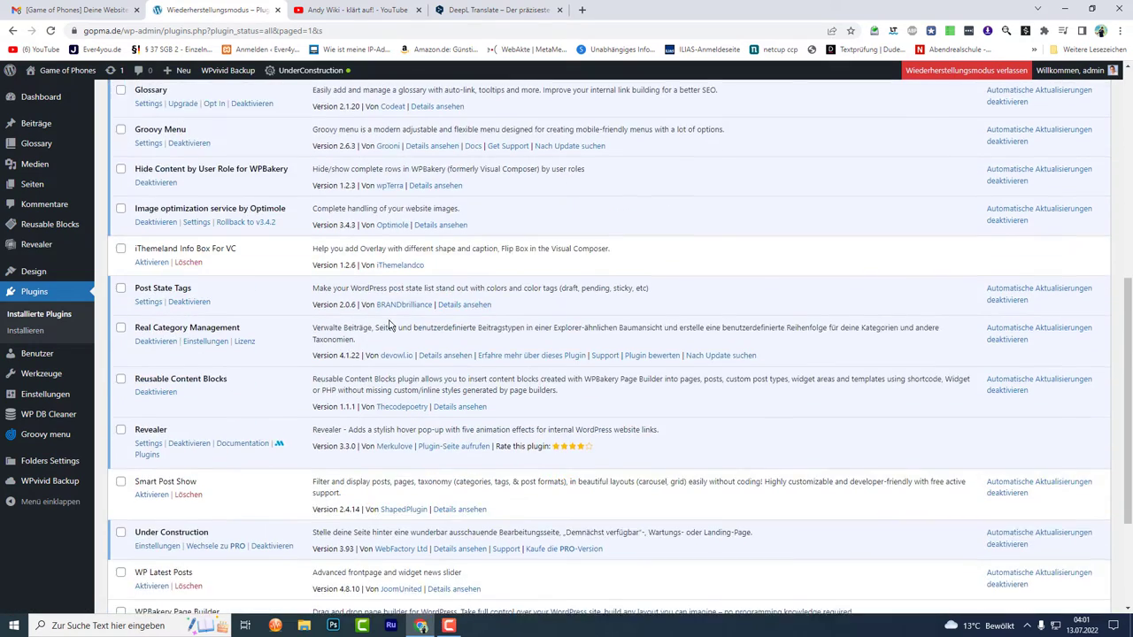
{"action": "scroll", "coordinate": [391, 326], "scroll_direction": "down", "scroll_amount": 2}
{"action": "scroll", "coordinate": [284, 322], "scroll_direction": "up", "scroll_amount": 3}
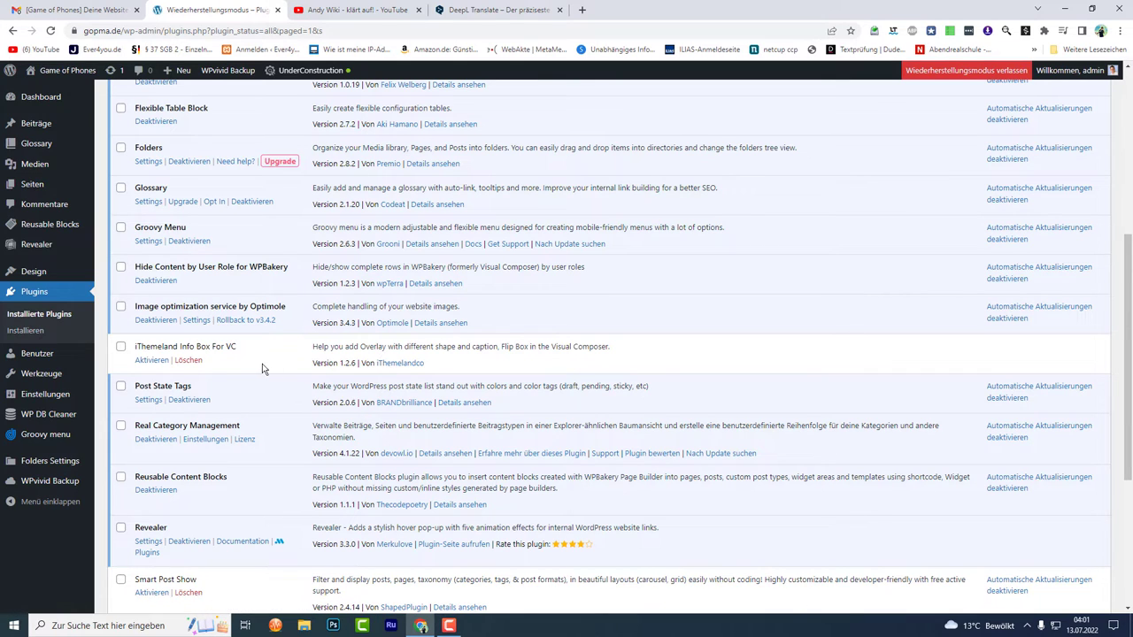
- Try to visit the iThemelandco author website linked from the deactivated plugin and return to the plugin list
{"action": "left_click", "coordinate": [403, 367]}
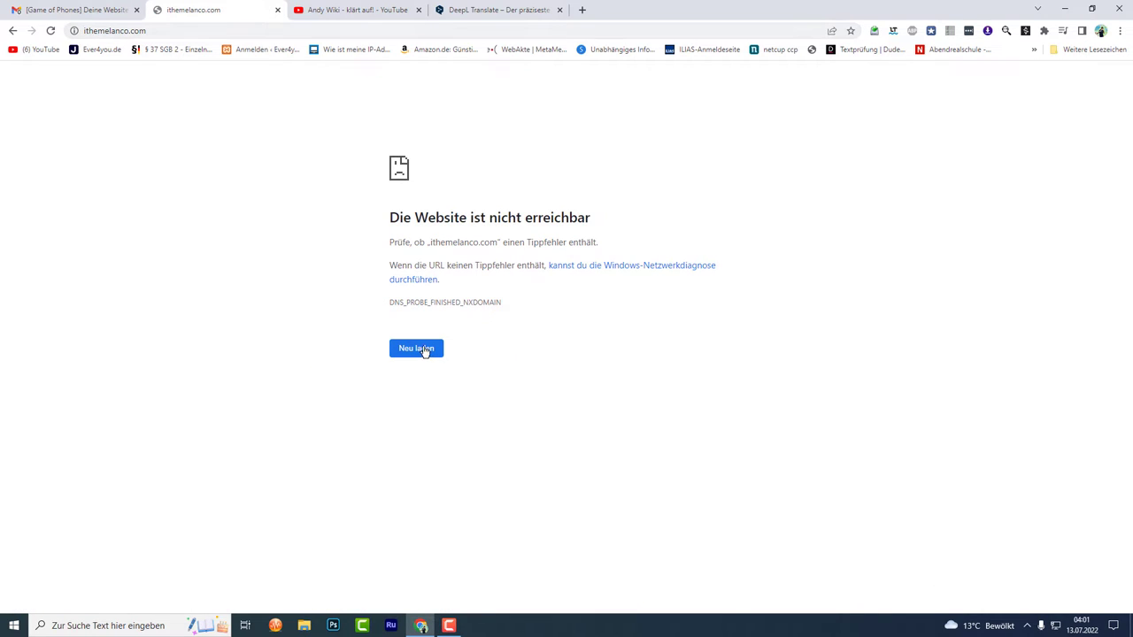
{"action": "right_click", "coordinate": [198, 126]}
{"action": "left_click", "coordinate": [215, 133]}
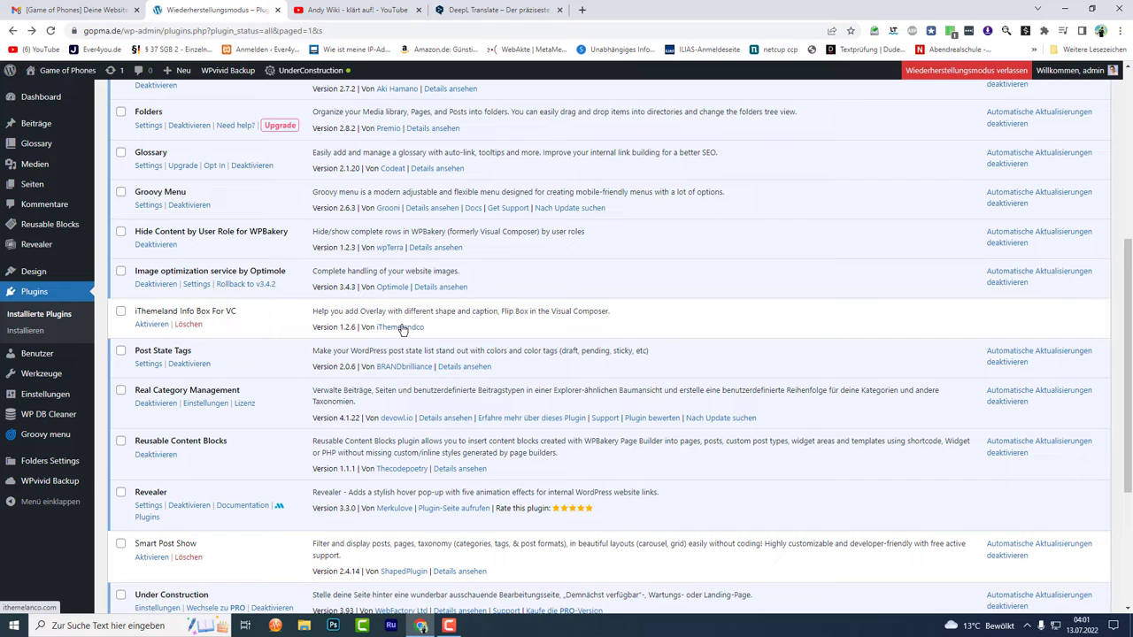
{"action": "right_click", "coordinate": [396, 367]}
{"action": "left_click", "coordinate": [420, 373]}
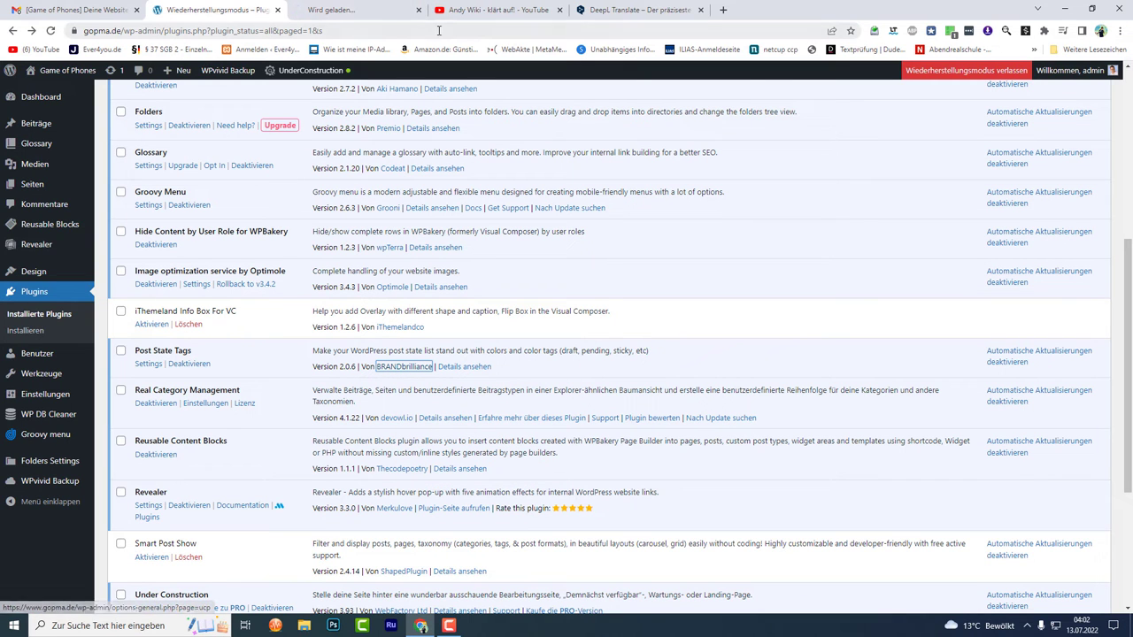
{"action": "left_click", "coordinate": [354, 10]}
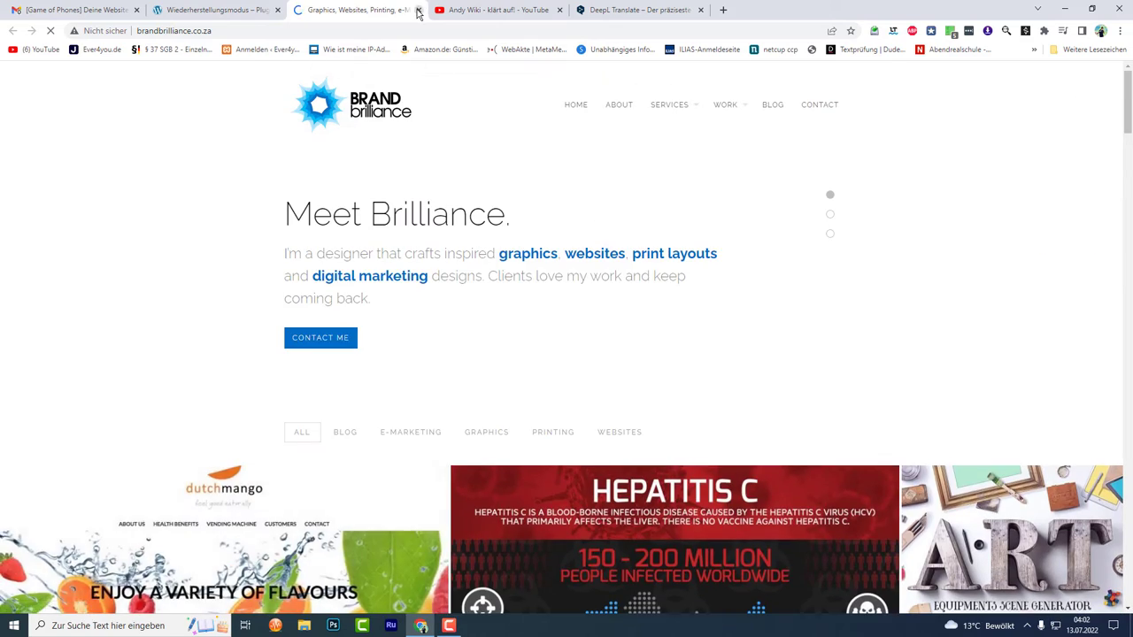
{"action": "left_click", "coordinate": [419, 10]}
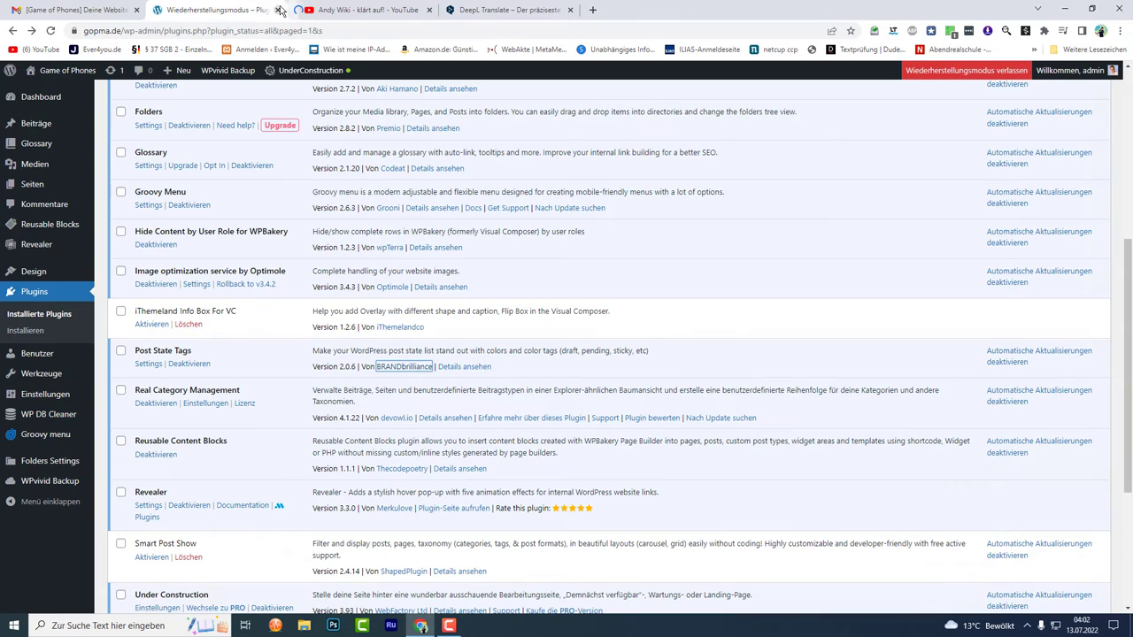
- Open the iThemelandco author link in a separate browser tab, check the page and close that tab
{"action": "right_click", "coordinate": [400, 330]}
{"action": "left_click", "coordinate": [434, 341]}
{"action": "left_click", "coordinate": [358, 10]}
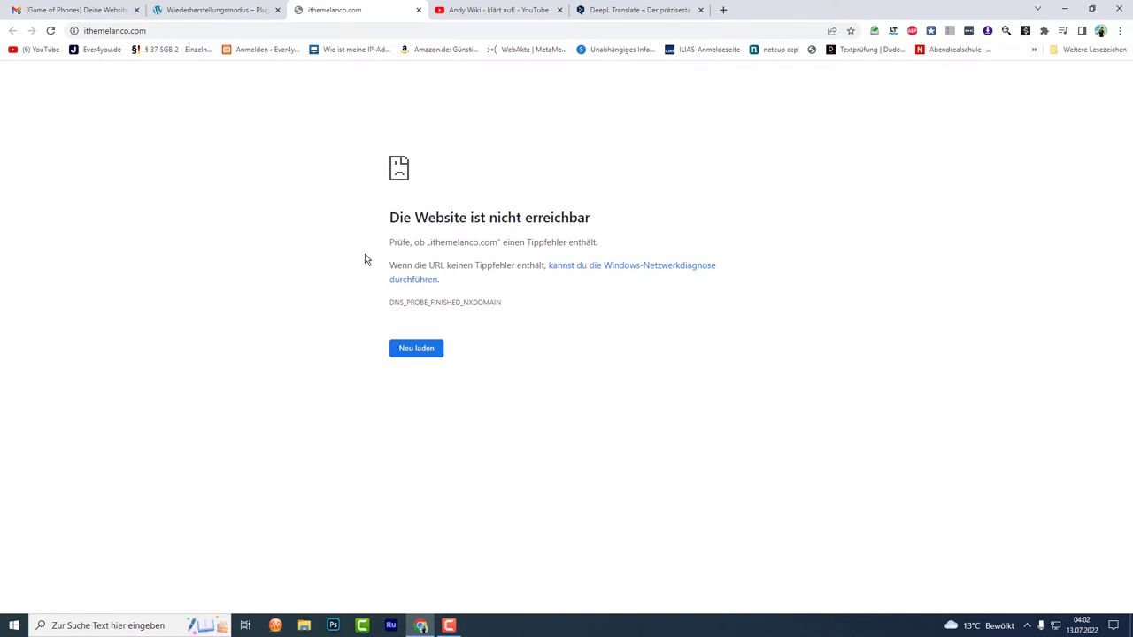
{"action": "left_click", "coordinate": [418, 10]}
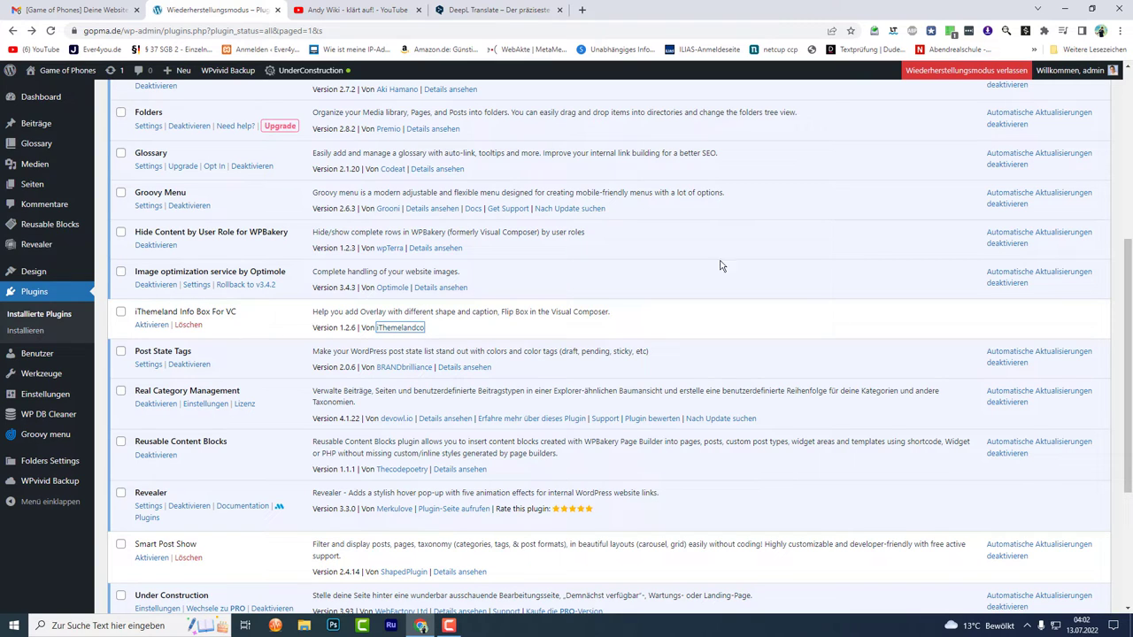
- Delete the iThemeland Info Box For VC plugin from the WordPress installation and confirm the deletion
{"action": "triple_click", "coordinate": [991, 317]}
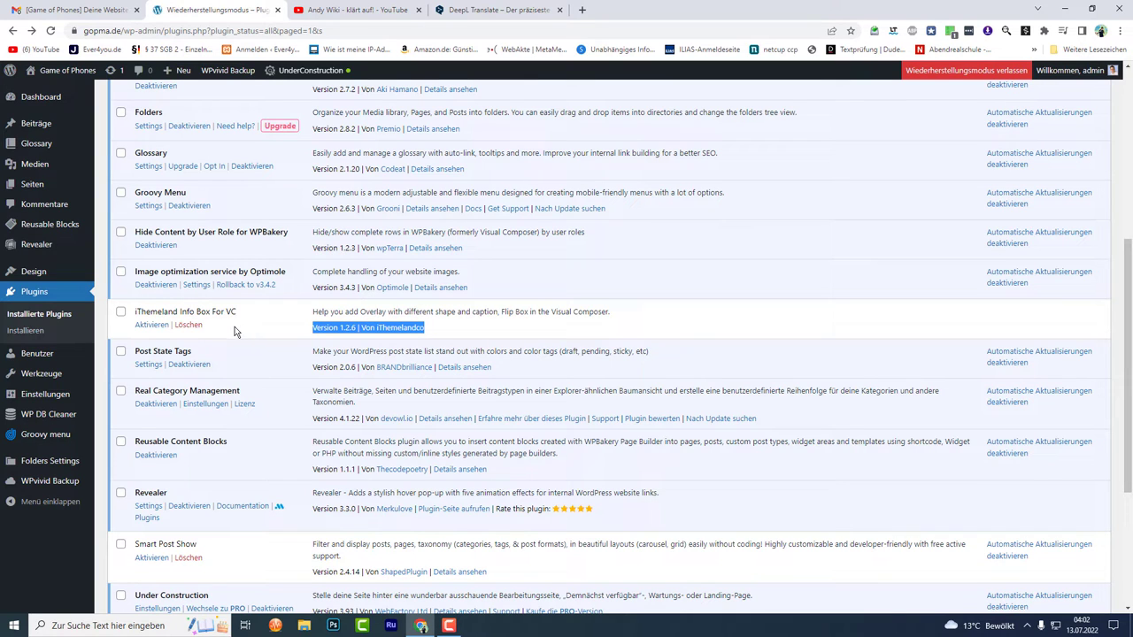
{"action": "left_click", "coordinate": [199, 327]}
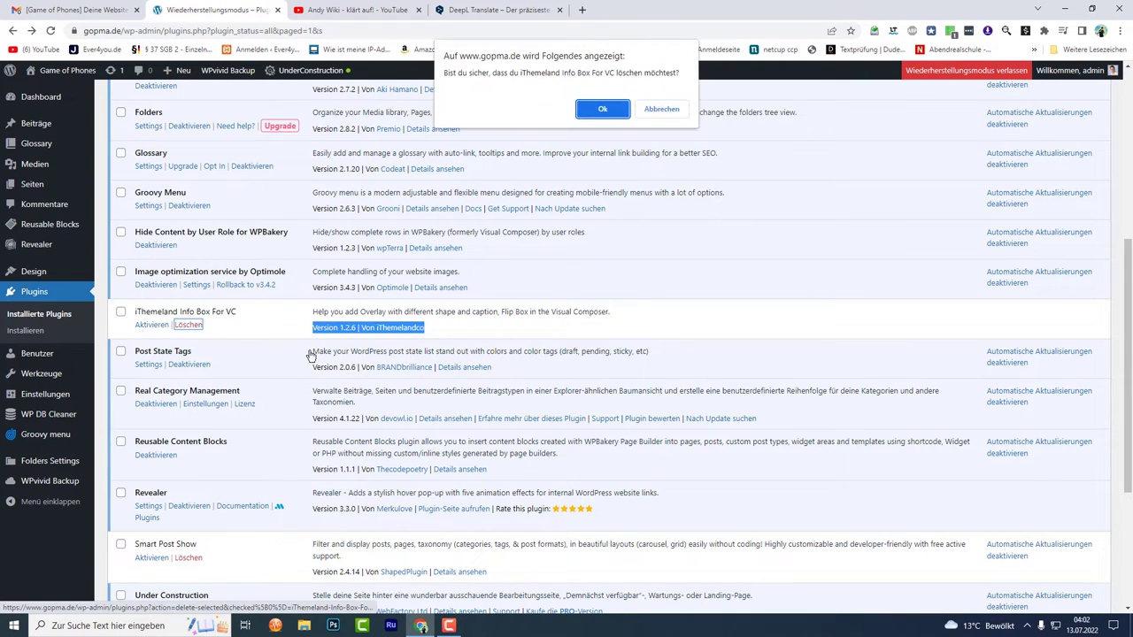
{"action": "left_click", "coordinate": [595, 110]}
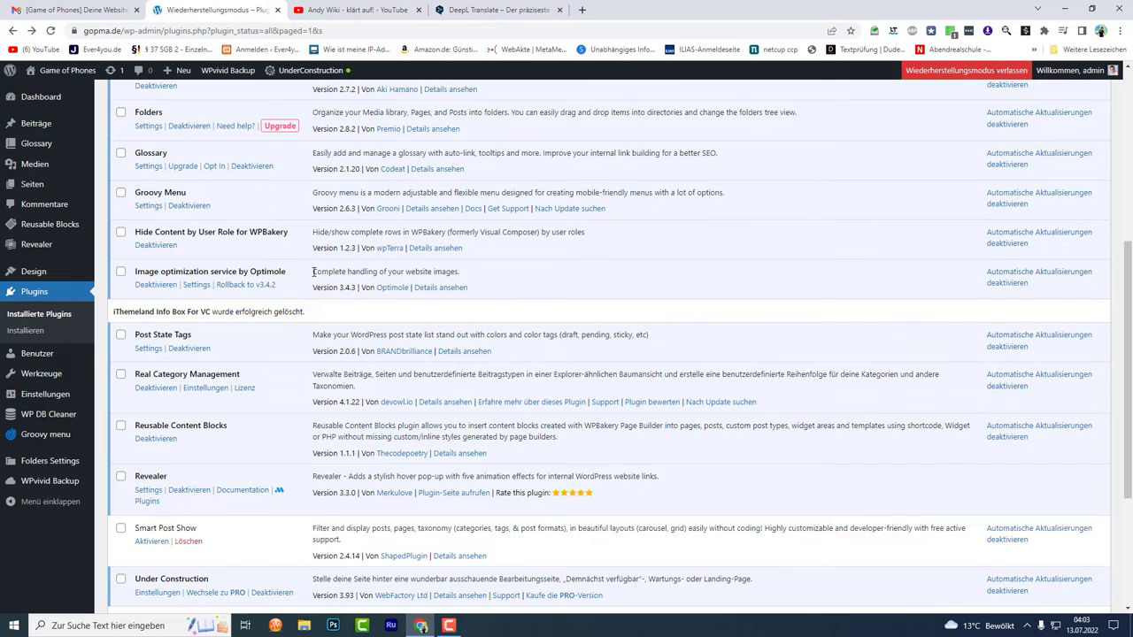
- Find WPBakery Page Builder among the installed plugins and run a web search for its name, locating the official website in the results
{"action": "scroll", "coordinate": [313, 271], "scroll_direction": "down", "scroll_amount": 2}
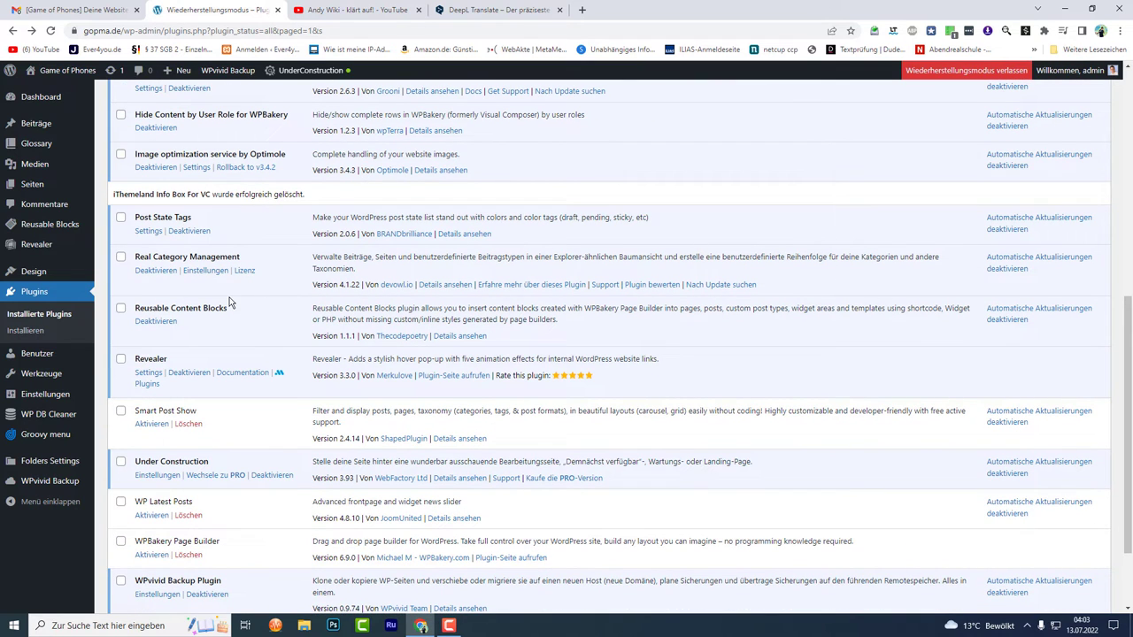
{"action": "scroll", "coordinate": [284, 282], "scroll_direction": "down", "scroll_amount": 2}
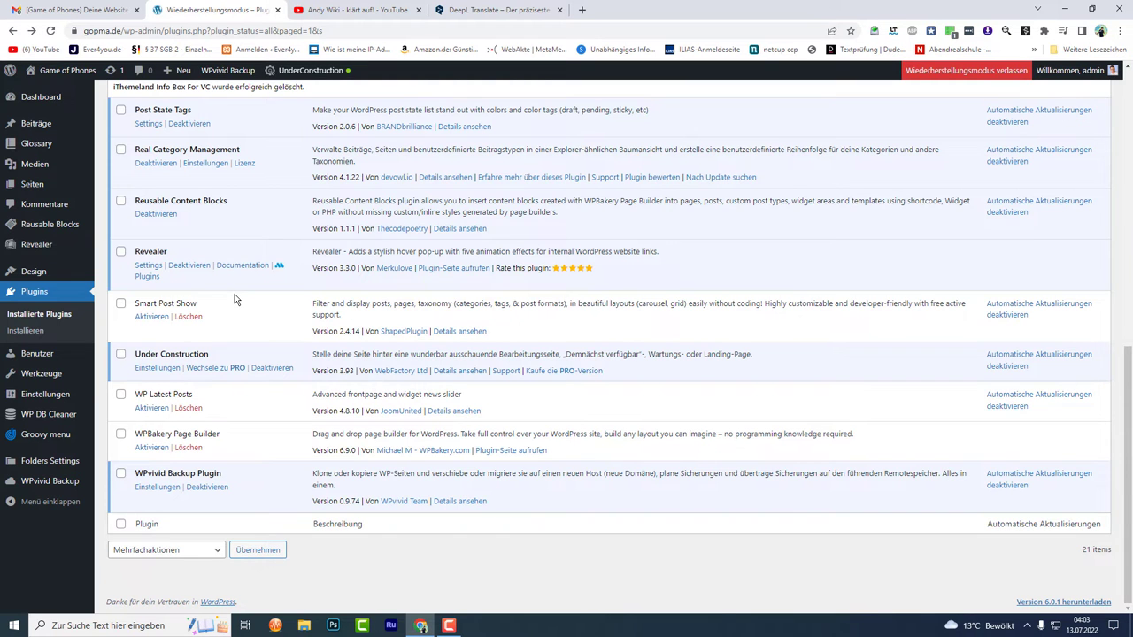
{"action": "scroll", "coordinate": [237, 301], "scroll_direction": "up", "scroll_amount": 3}
{"action": "scroll", "coordinate": [237, 301], "scroll_direction": "down", "scroll_amount": 3}
{"action": "left_click_drag", "start_coordinate": [138, 432], "coordinate": [223, 436]}
{"action": "right_click", "coordinate": [223, 435]}
{"action": "left_click", "coordinate": [276, 467]}
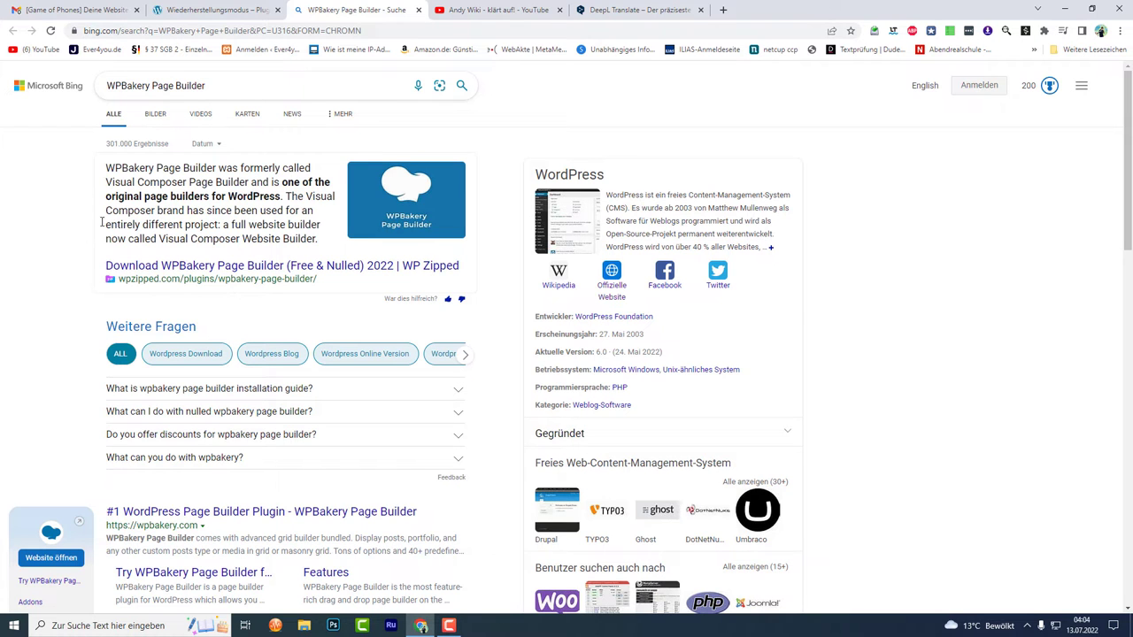
{"action": "scroll", "coordinate": [43, 242], "scroll_direction": "down", "scroll_amount": 2}
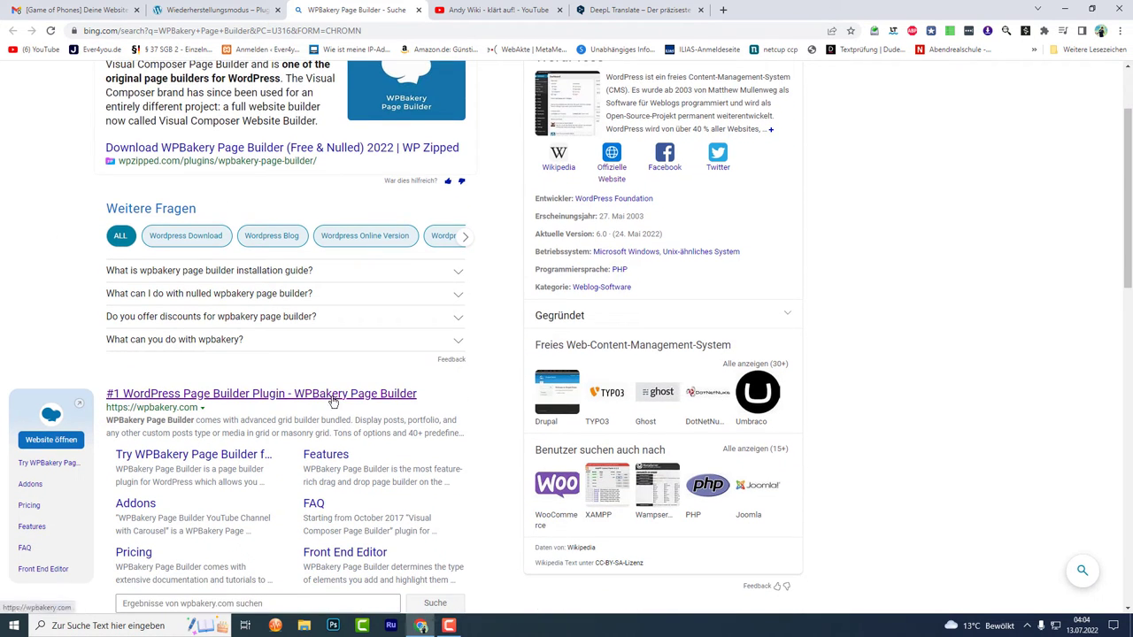
- Open the official WPBakery website from the search results, and view the plugin list and the YouTube channel page in the other tabs
{"action": "left_click", "coordinate": [273, 397]}
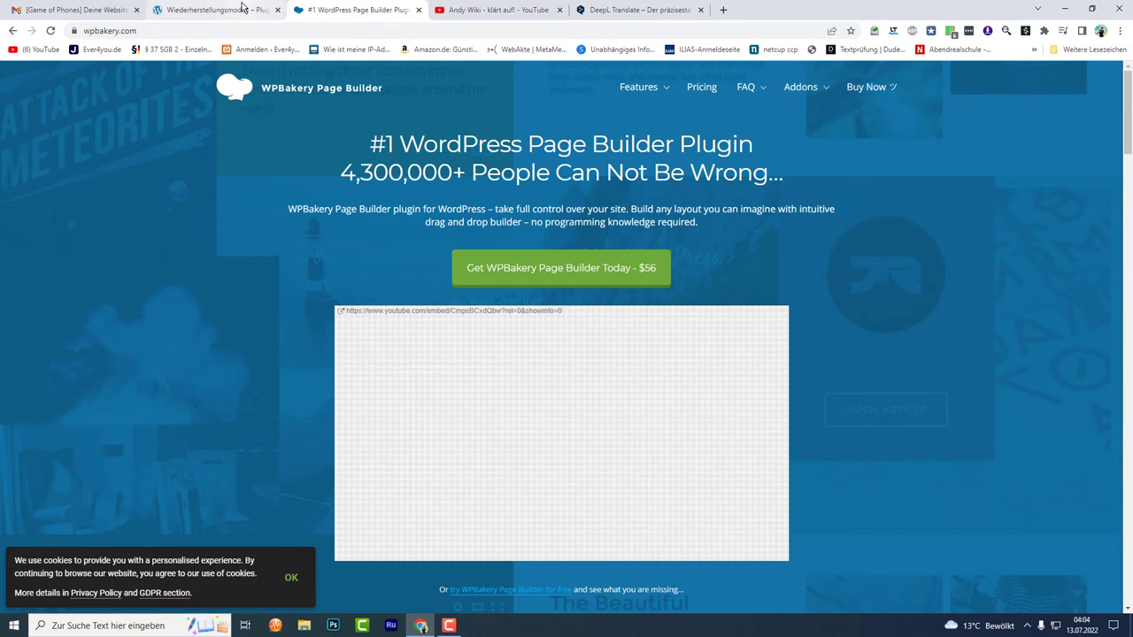
{"action": "left_click", "coordinate": [208, 10]}
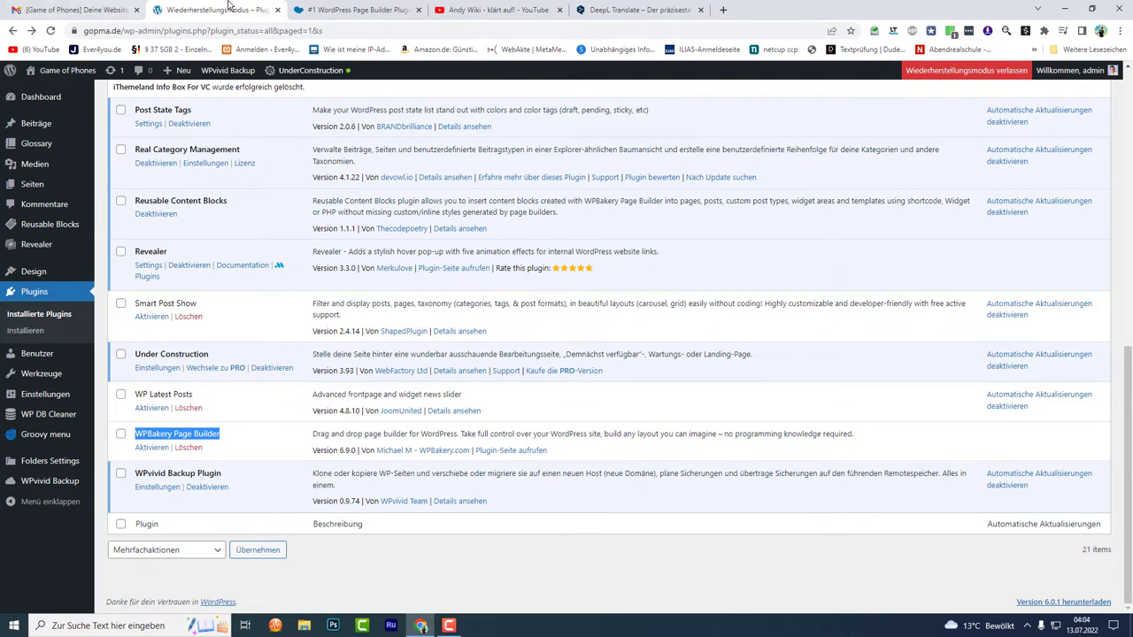
{"action": "left_click", "coordinate": [483, 9]}
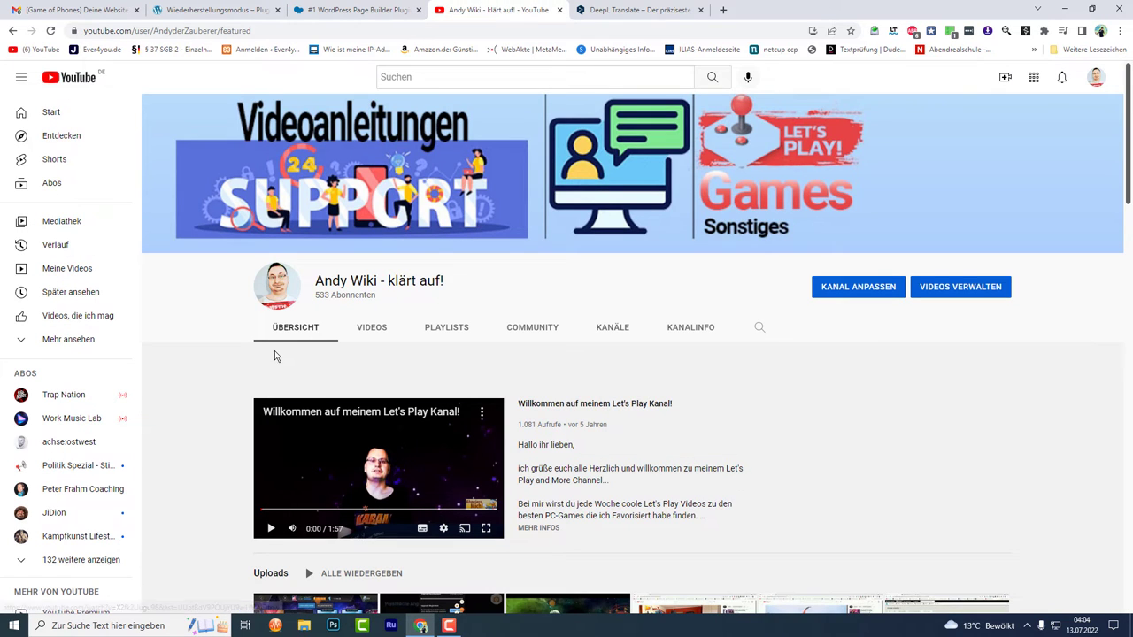
{"action": "left_click_drag", "start_coordinate": [315, 295], "coordinate": [346, 295]}
{"action": "left_click", "coordinate": [393, 305]}
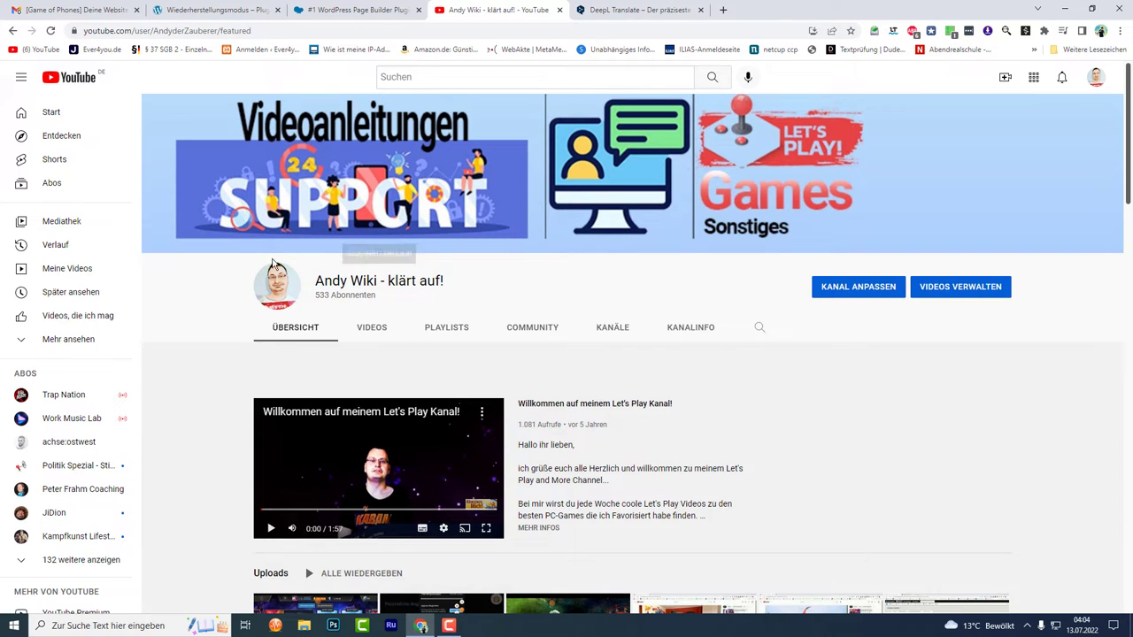
- Return to the WPBakery website and look through the feature sections on its homepage
{"action": "left_click", "coordinate": [342, 12]}
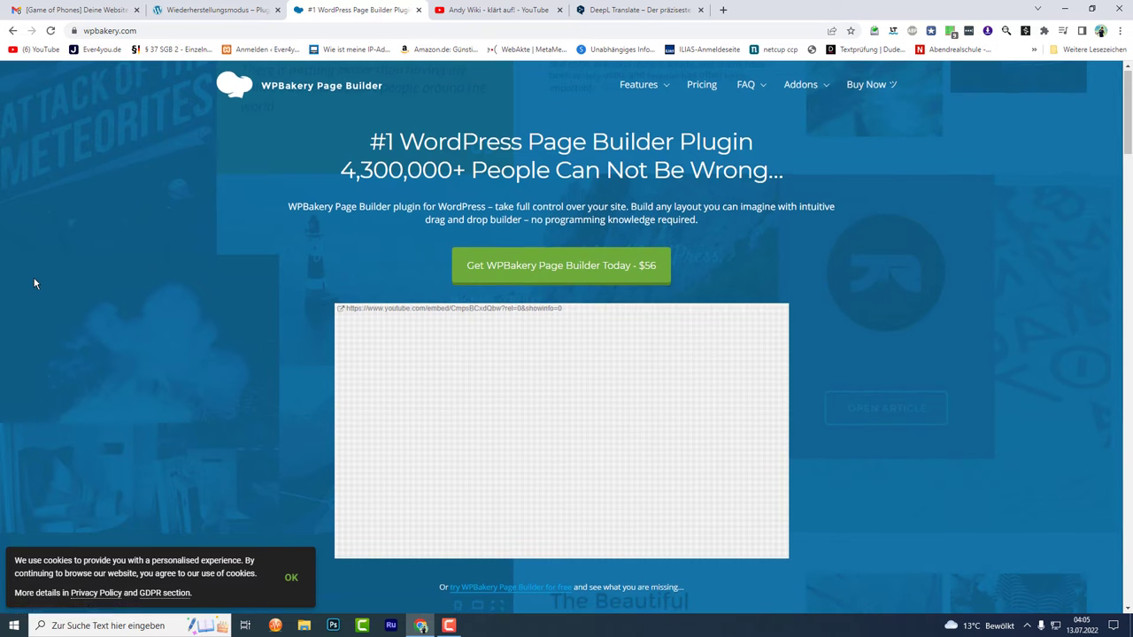
{"action": "scroll", "coordinate": [35, 309], "scroll_direction": "down", "scroll_amount": 10}
{"action": "scroll", "coordinate": [59, 300], "scroll_direction": "down", "scroll_amount": 3}
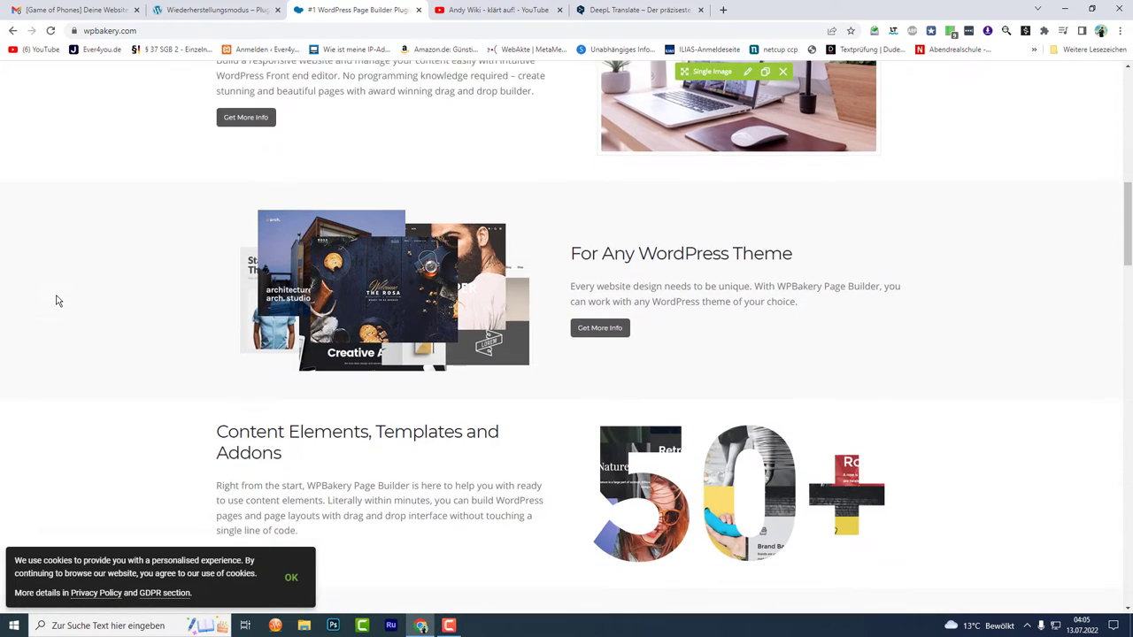
{"action": "scroll", "coordinate": [62, 292], "scroll_direction": "up", "scroll_amount": 20}
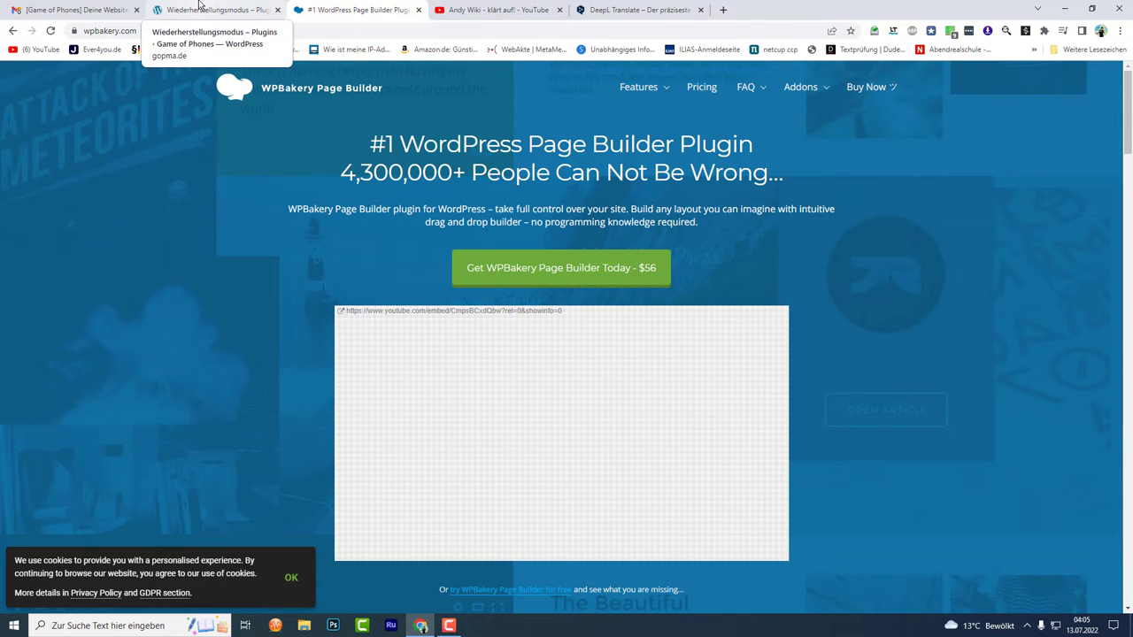
{"action": "scroll", "coordinate": [531, 210], "scroll_direction": "down", "scroll_amount": 12}
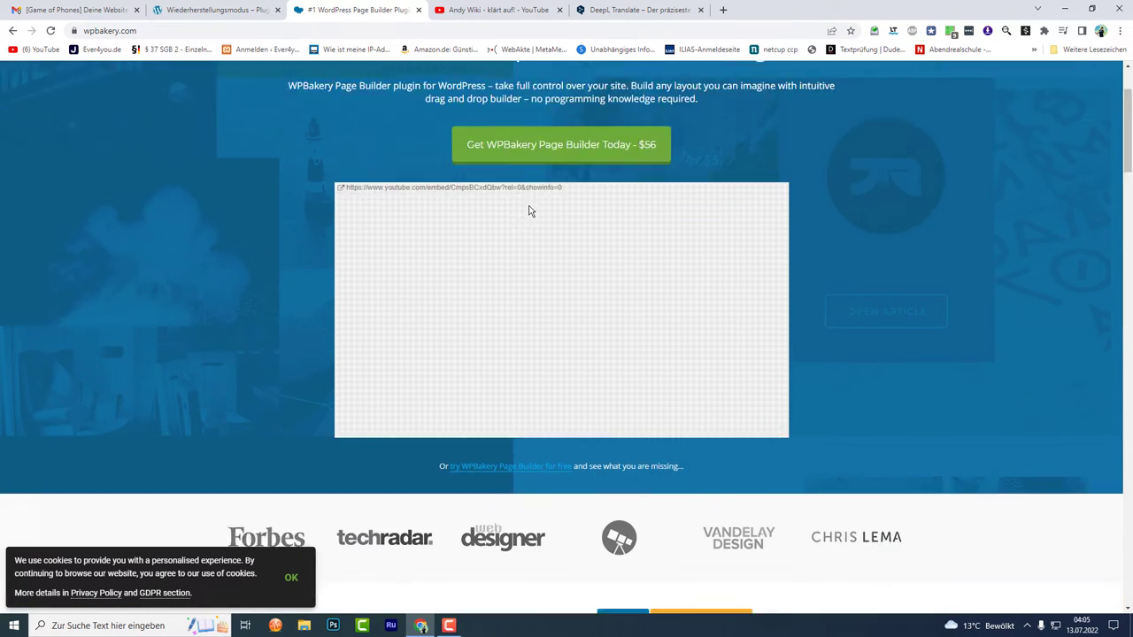
{"action": "scroll", "coordinate": [480, 207], "scroll_direction": "up", "scroll_amount": 12}
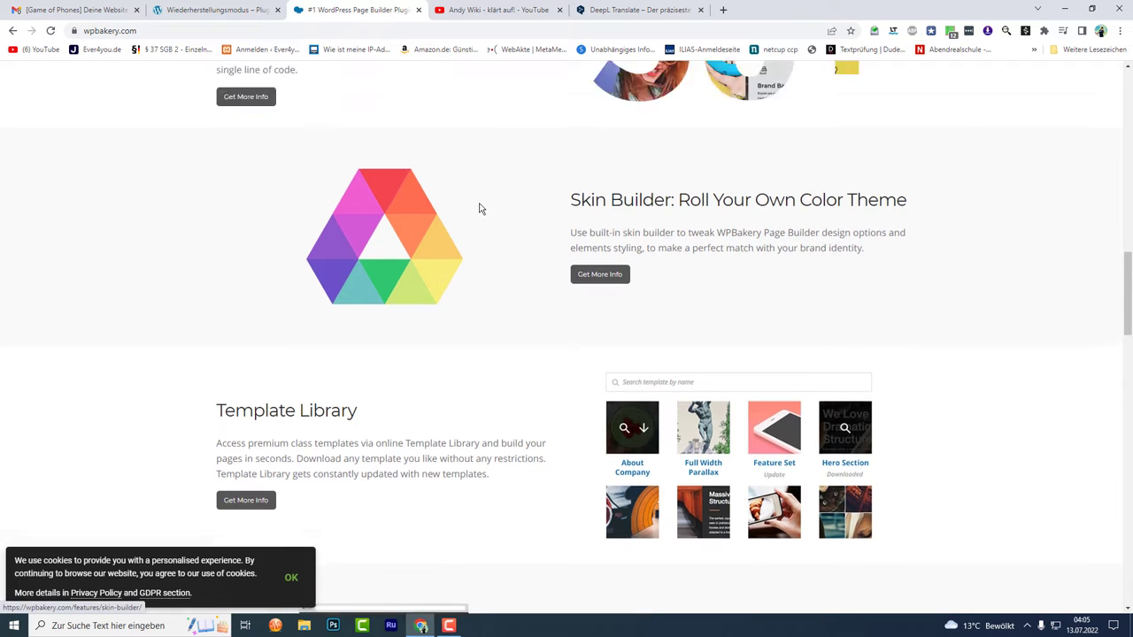
- Return to the WordPress plugin list and review the installed plugins, including the WPBakery Page Builder entry
{"action": "left_click", "coordinate": [220, 16]}
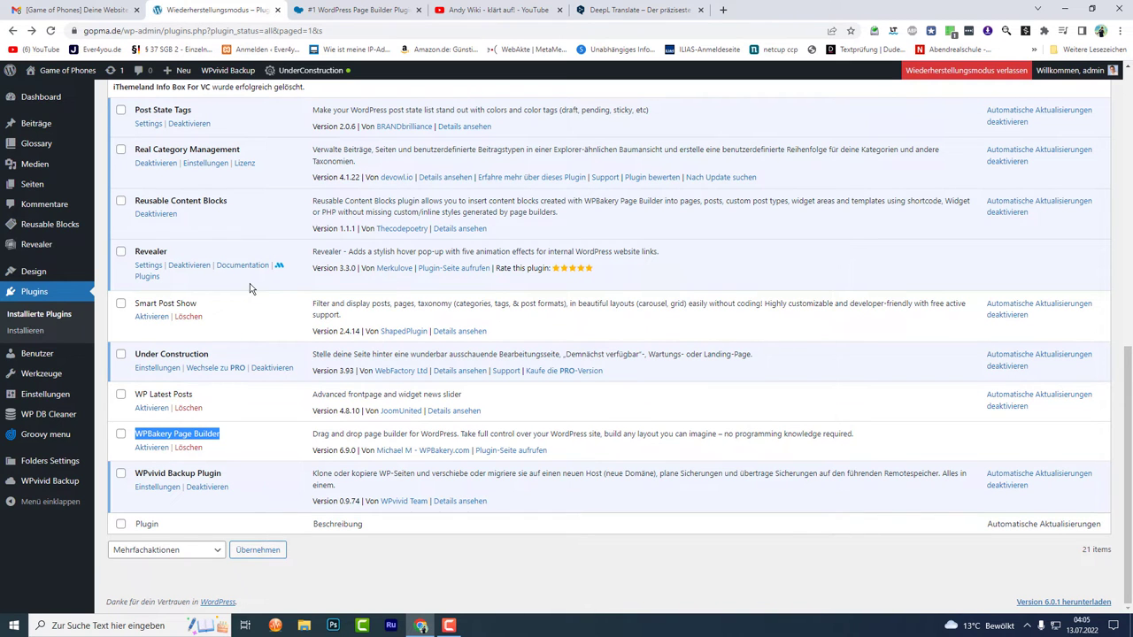
{"action": "left_click", "coordinate": [245, 437]}
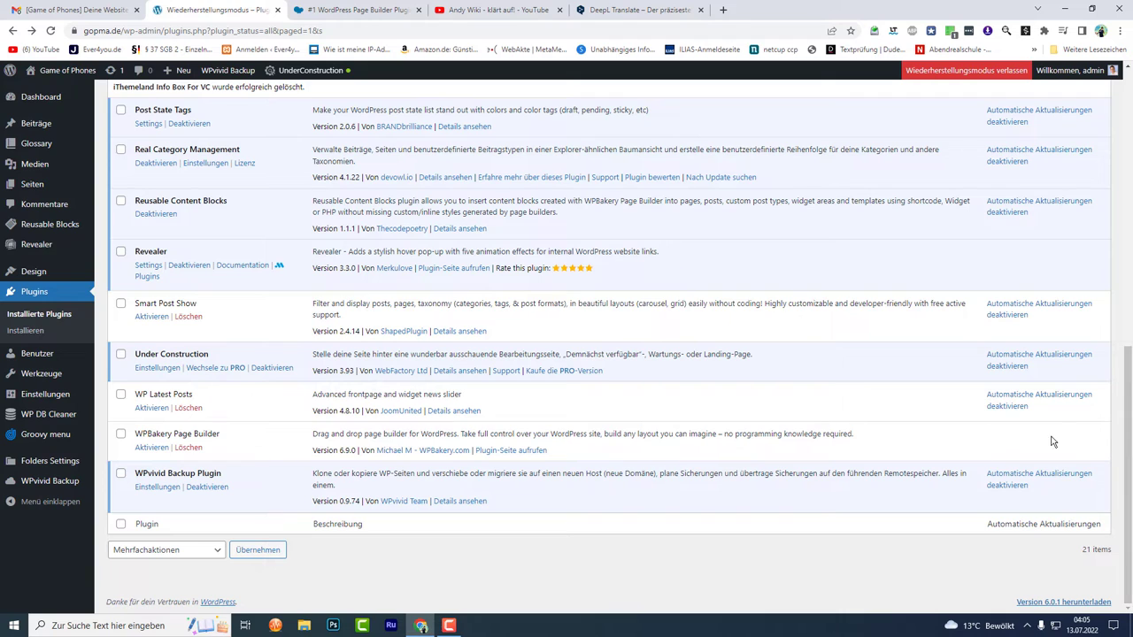
{"action": "scroll", "coordinate": [1095, 381], "scroll_direction": "up", "scroll_amount": 3}
{"action": "scroll", "coordinate": [1096, 380], "scroll_direction": "up", "scroll_amount": 5}
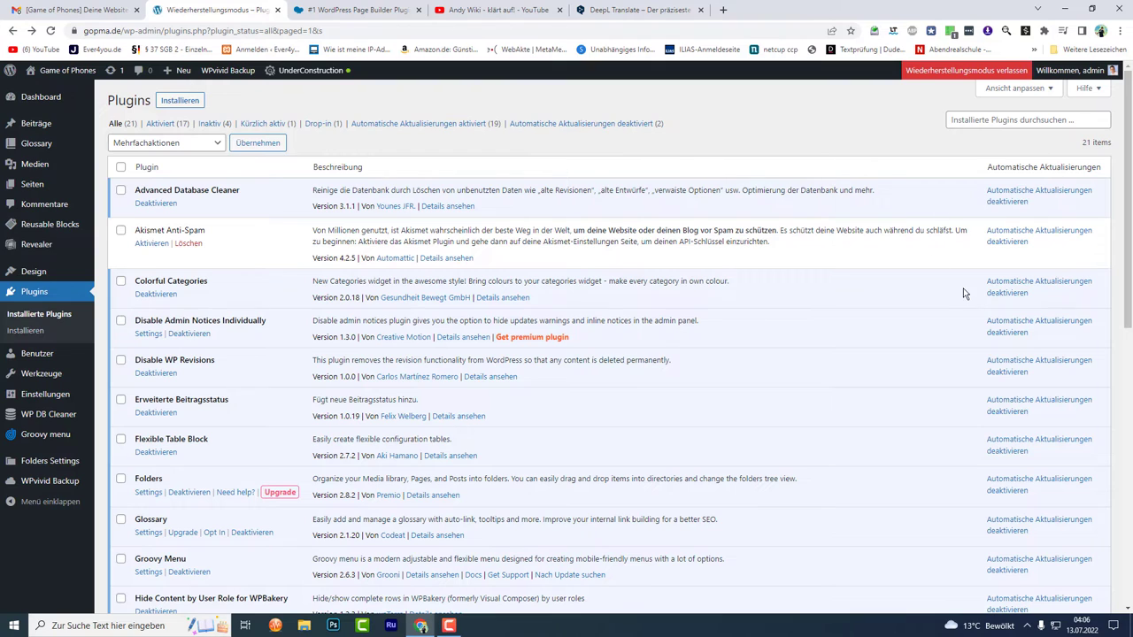
{"action": "scroll", "coordinate": [804, 247], "scroll_direction": "down", "scroll_amount": 2}
{"action": "scroll", "coordinate": [550, 305], "scroll_direction": "down", "scroll_amount": 5}
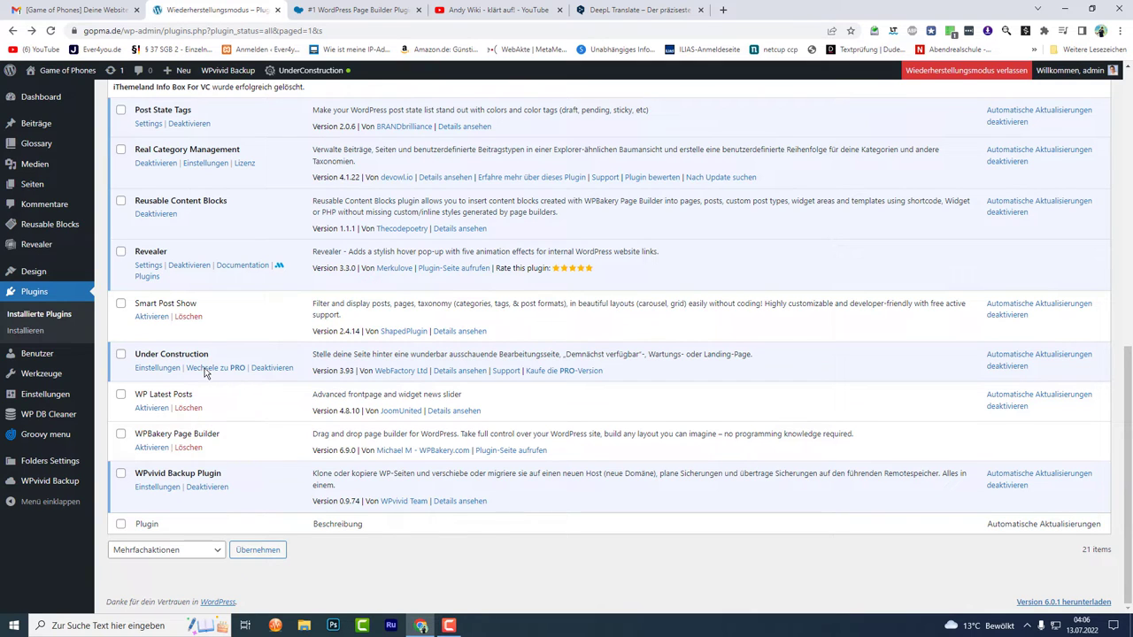
{"action": "scroll", "coordinate": [239, 350], "scroll_direction": "up", "scroll_amount": 1}
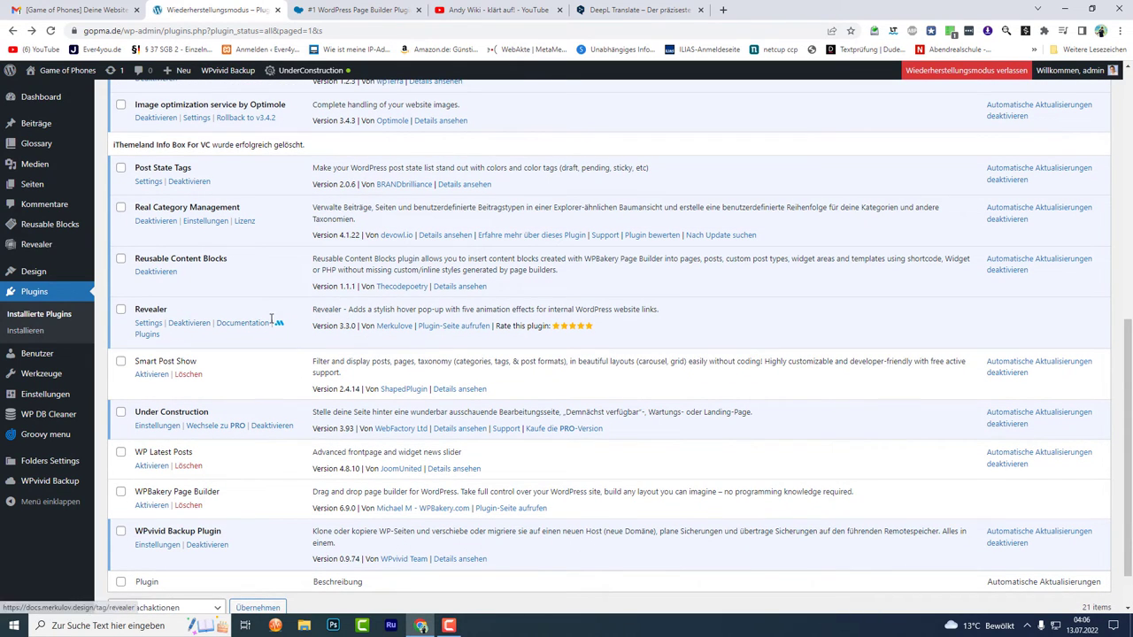
{"action": "left_click", "coordinate": [393, 326]}
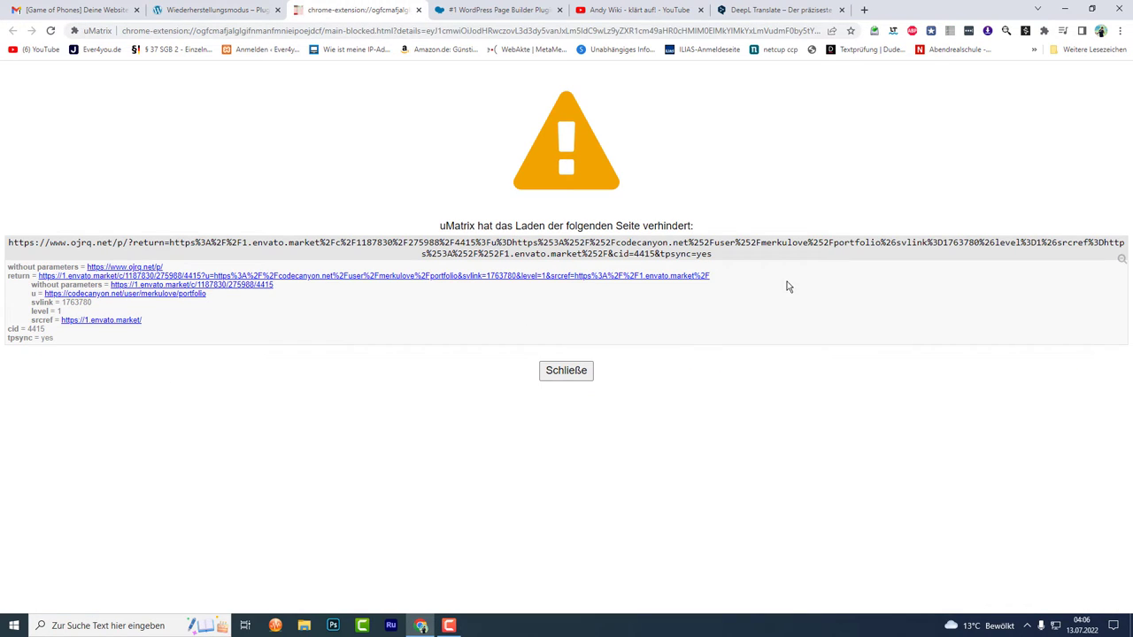
{"action": "left_click", "coordinate": [949, 31]}
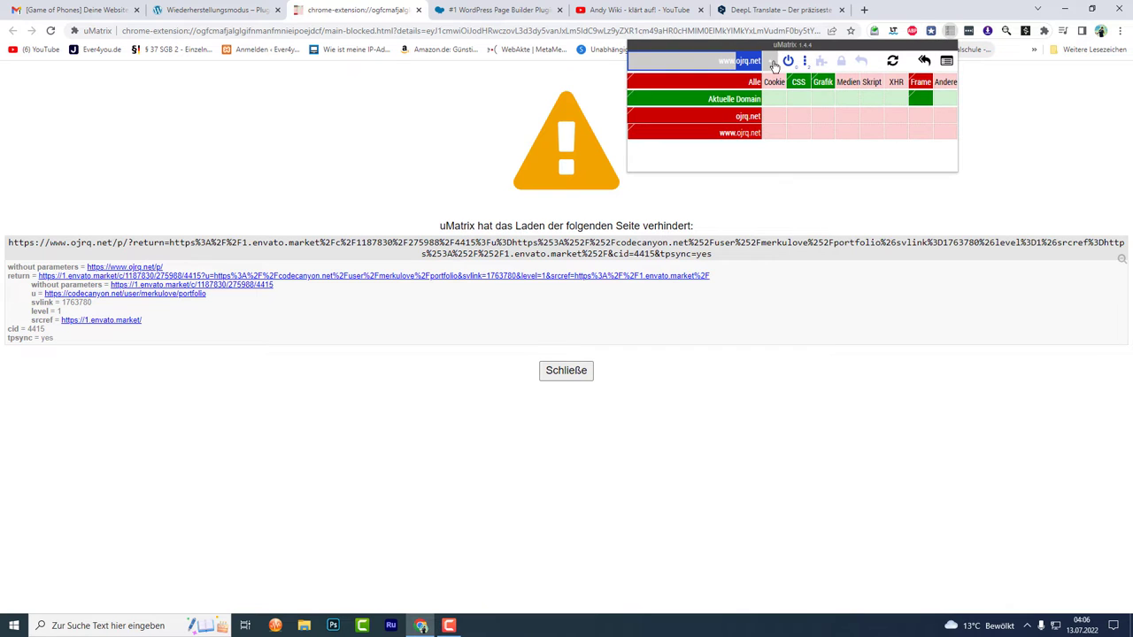
{"action": "left_click", "coordinate": [787, 60]}
{"action": "left_click", "coordinate": [892, 61]}
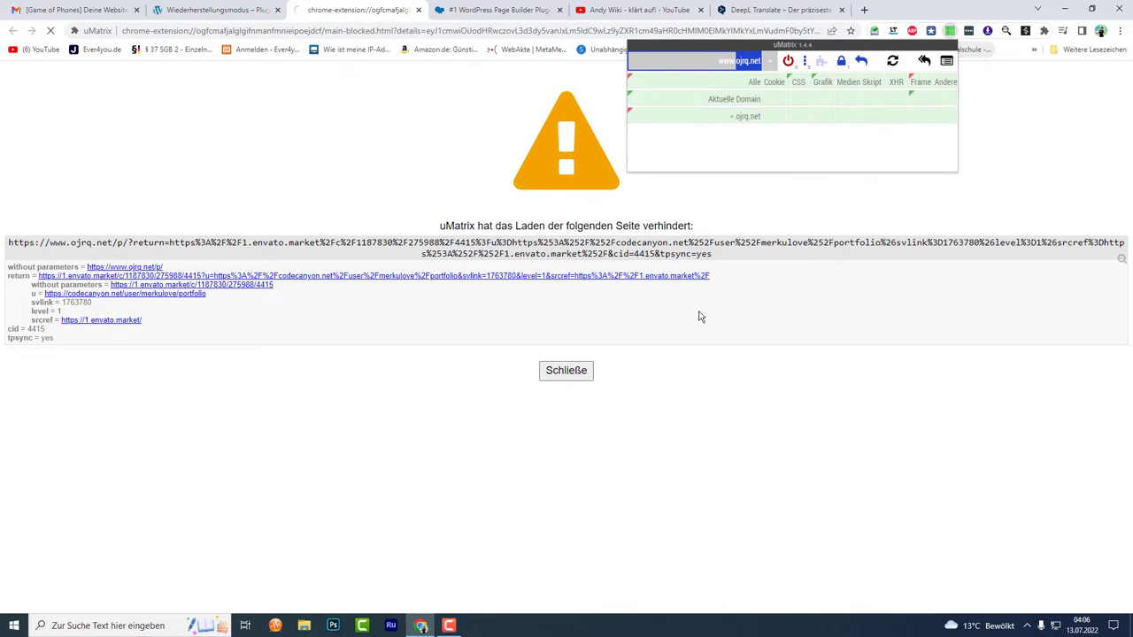
{"action": "left_click", "coordinate": [817, 298]}
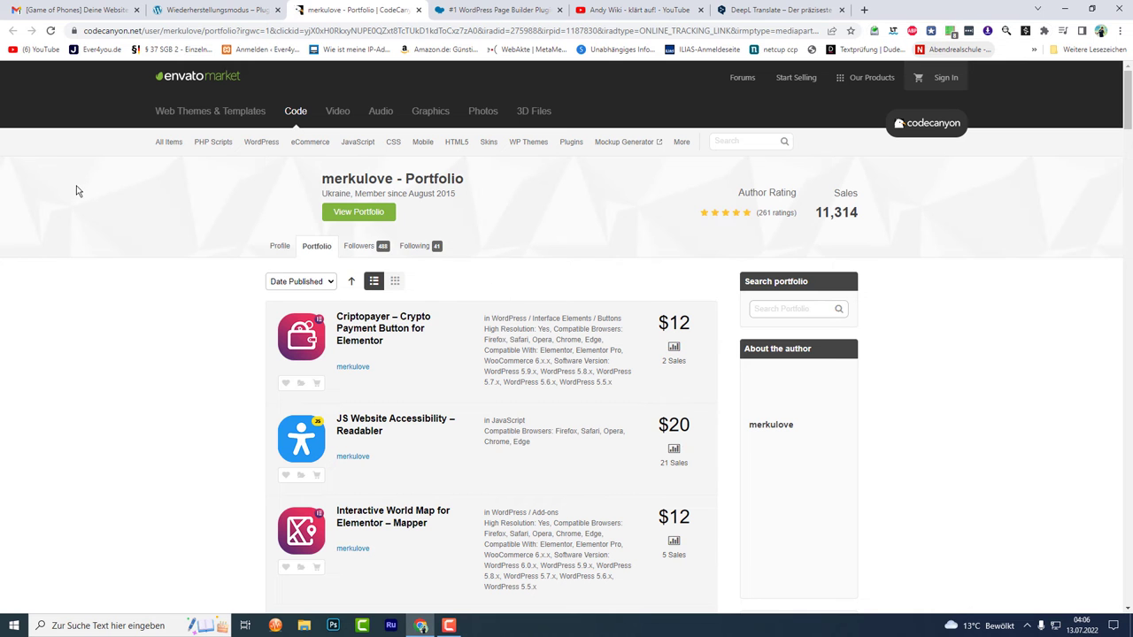
- Look through the plugin author's CodeCanyon portfolio and close its browser tab
{"action": "scroll", "coordinate": [76, 190], "scroll_direction": "down", "scroll_amount": 1}
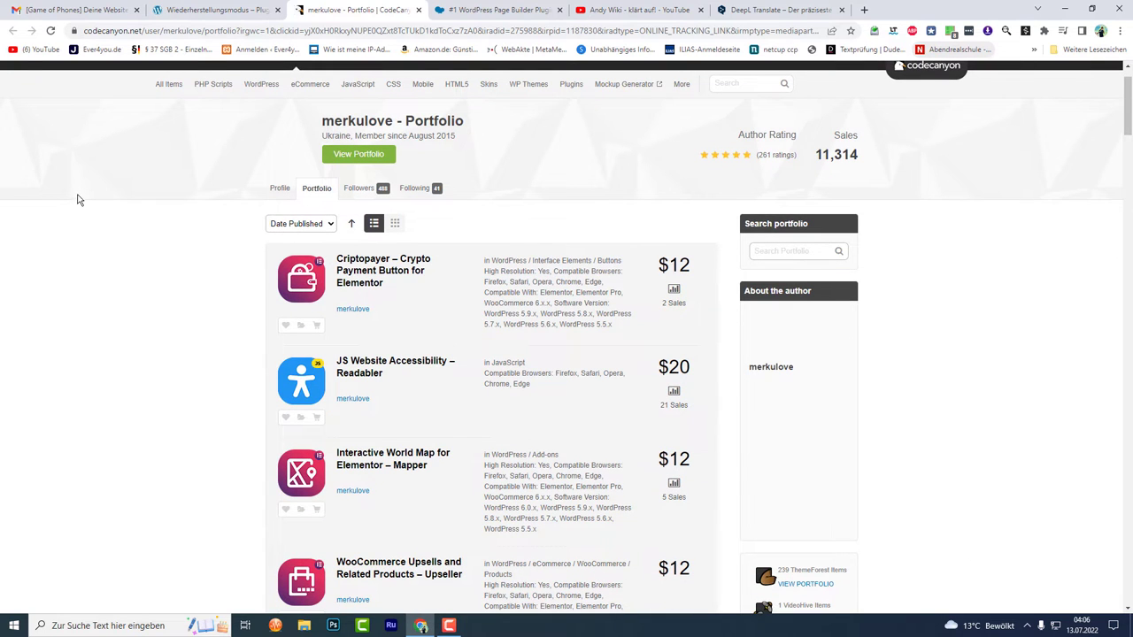
{"action": "scroll", "coordinate": [81, 202], "scroll_direction": "down", "scroll_amount": 2}
{"action": "scroll", "coordinate": [116, 207], "scroll_direction": "up", "scroll_amount": 3}
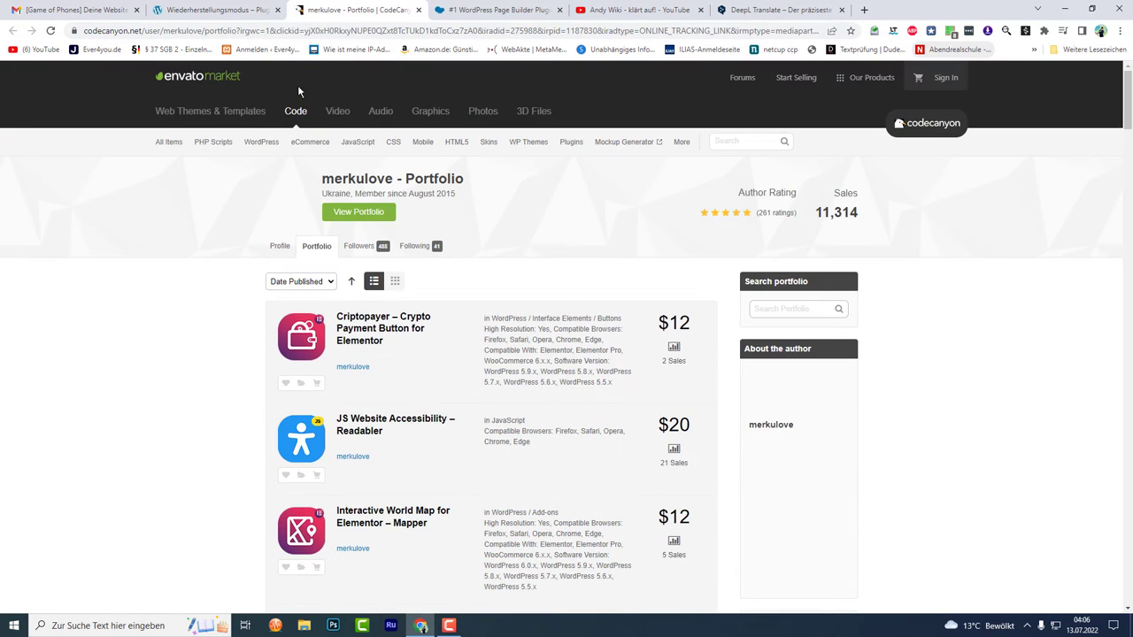
{"action": "left_click", "coordinate": [418, 9]}
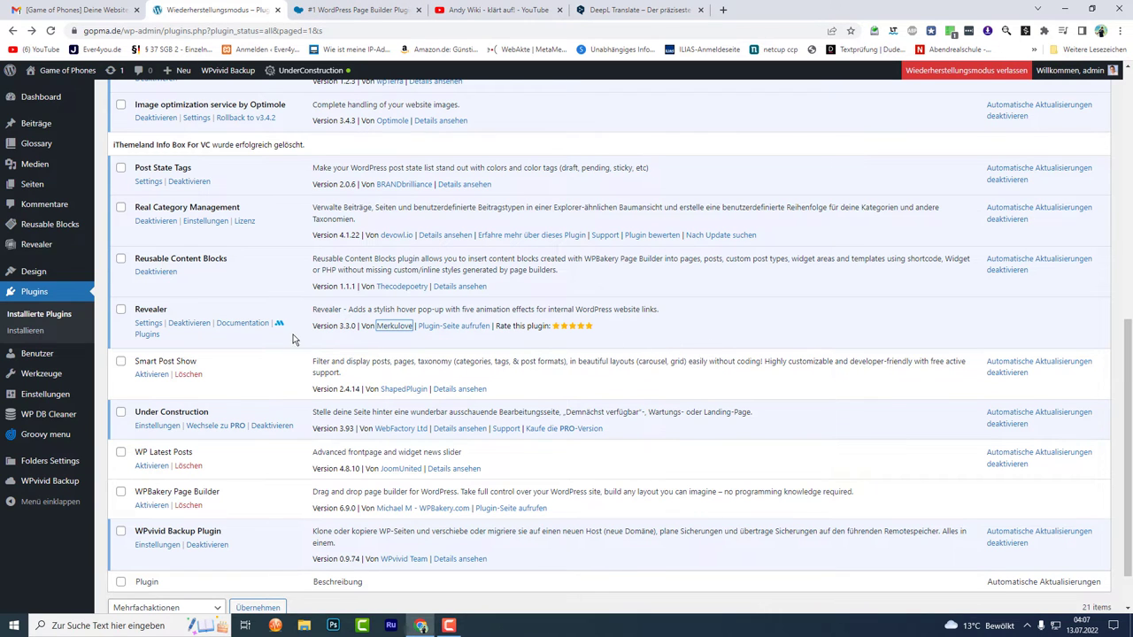
- Open the WordPress updates from the dashboard, run the required database update and continue to the updates overview
{"action": "scroll", "coordinate": [274, 338], "scroll_direction": "up", "scroll_amount": 3}
{"action": "scroll", "coordinate": [263, 341], "scroll_direction": "down", "scroll_amount": 2}
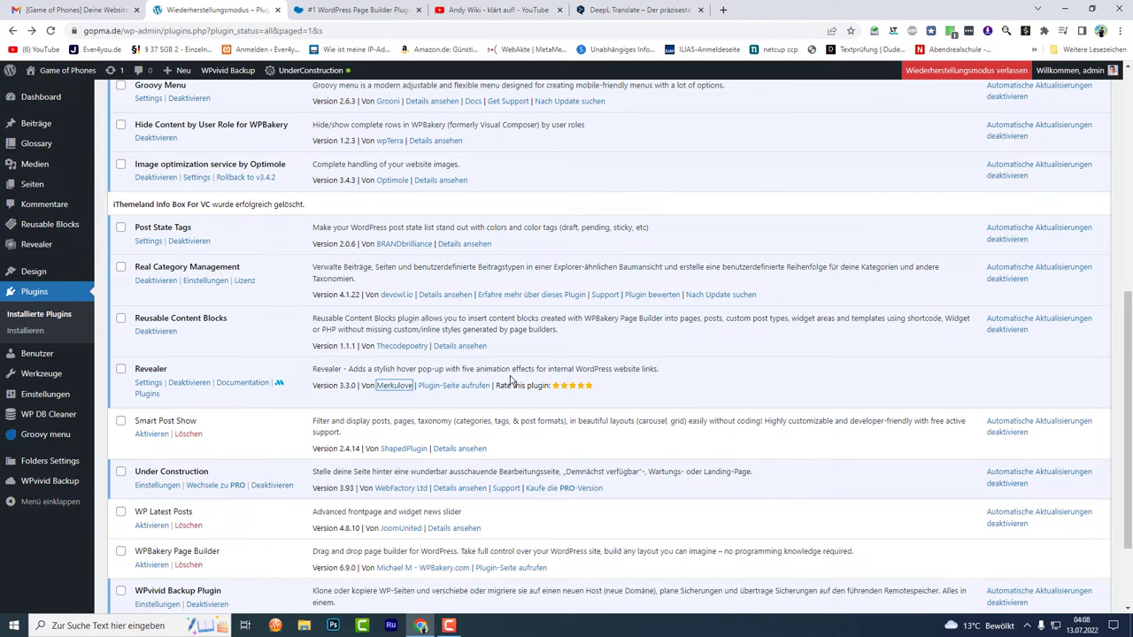
{"action": "scroll", "coordinate": [513, 376], "scroll_direction": "up", "scroll_amount": 1}
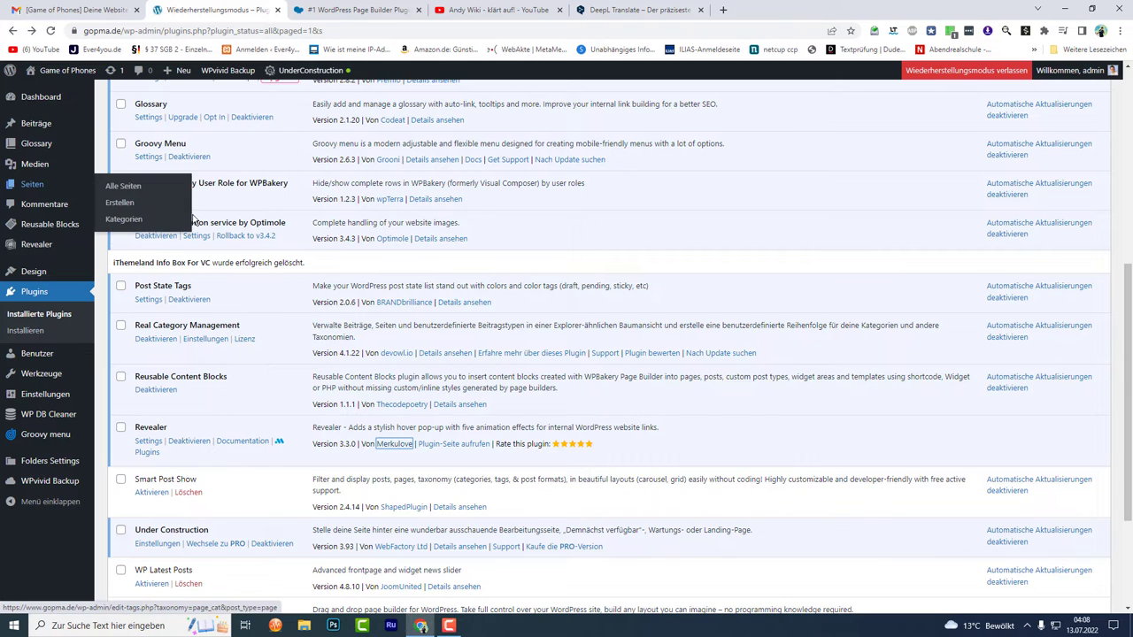
{"action": "scroll", "coordinate": [279, 280], "scroll_direction": "up", "scroll_amount": 5}
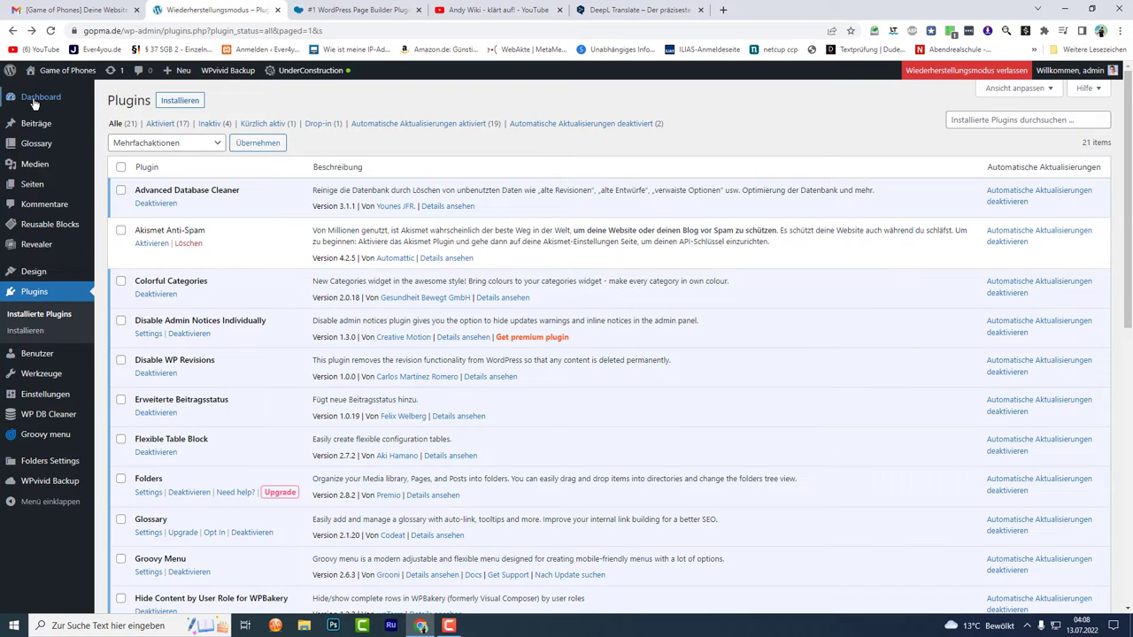
{"action": "mouse_move", "coordinate": [36, 103]}
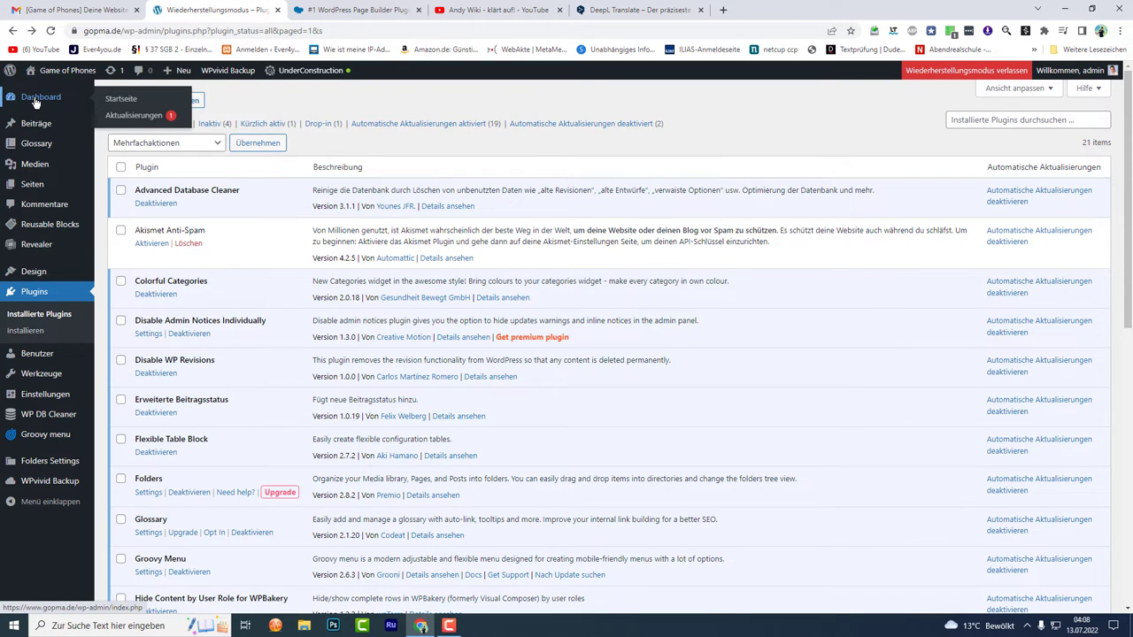
{"action": "left_click", "coordinate": [133, 115]}
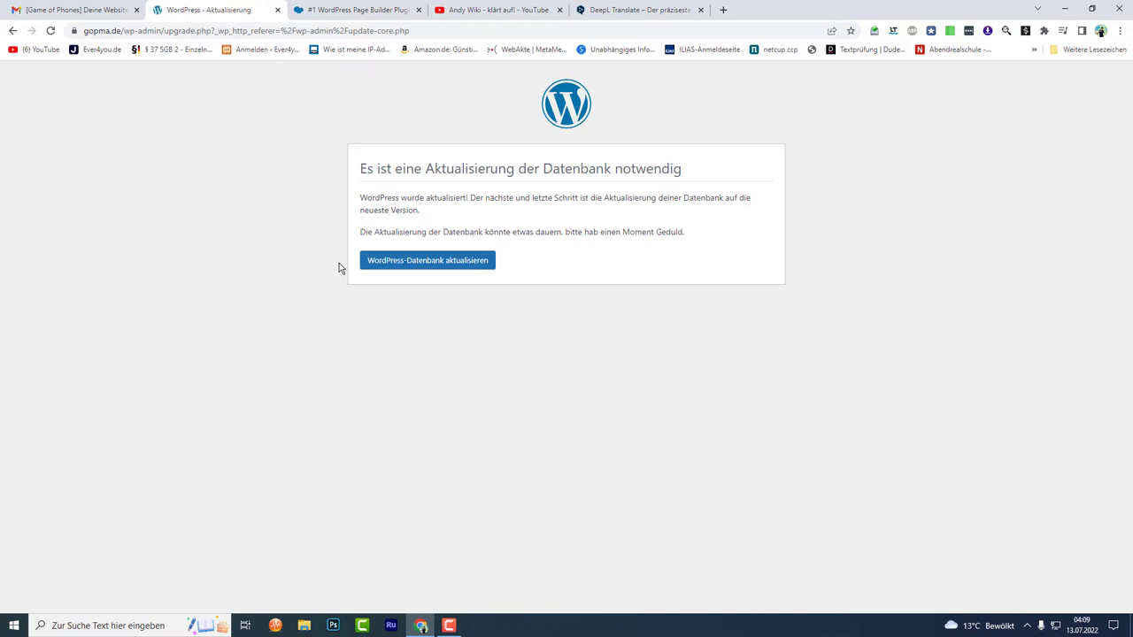
{"action": "left_click", "coordinate": [404, 262]}
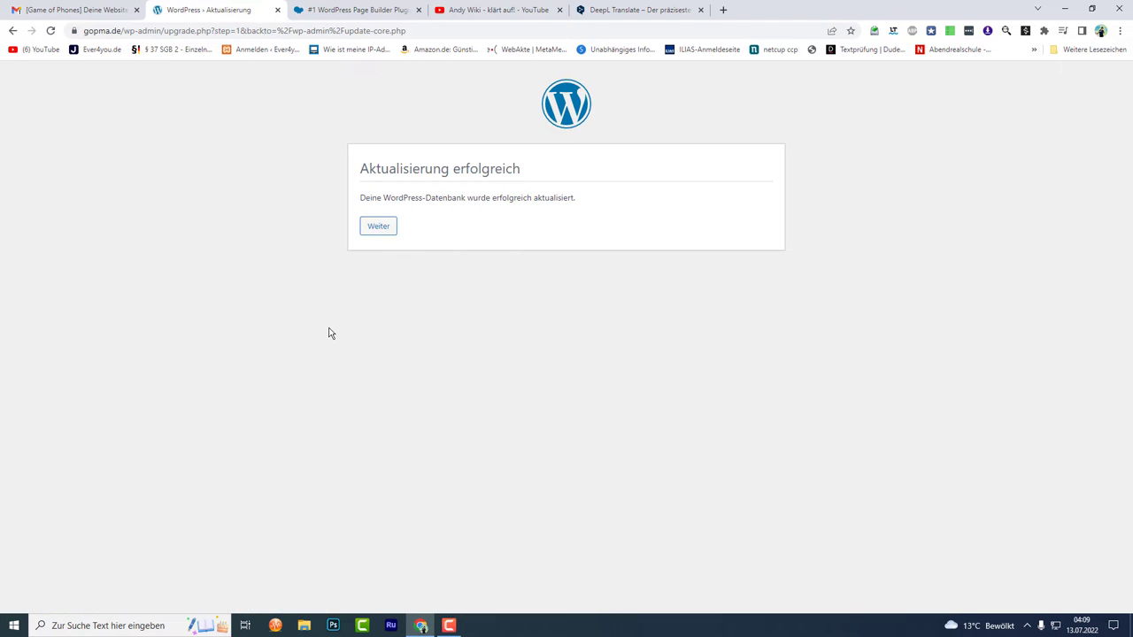
{"action": "left_click", "coordinate": [369, 231]}
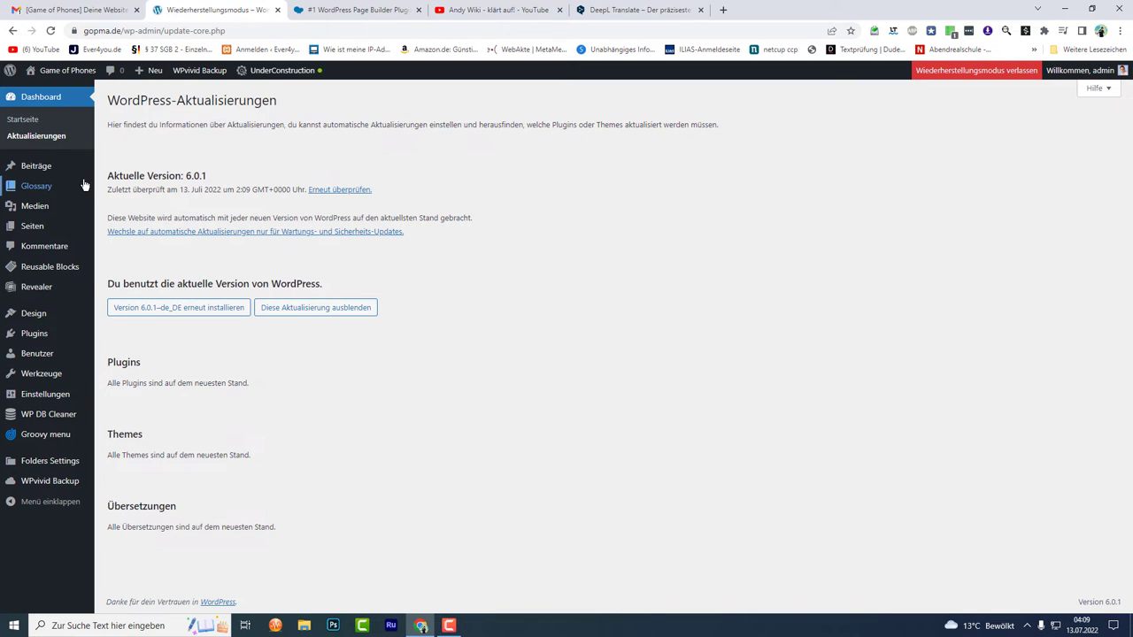
- Check the site's list of pages, followed by the full list of posts
{"action": "mouse_move", "coordinate": [54, 206]}
{"action": "left_click", "coordinate": [39, 234]}
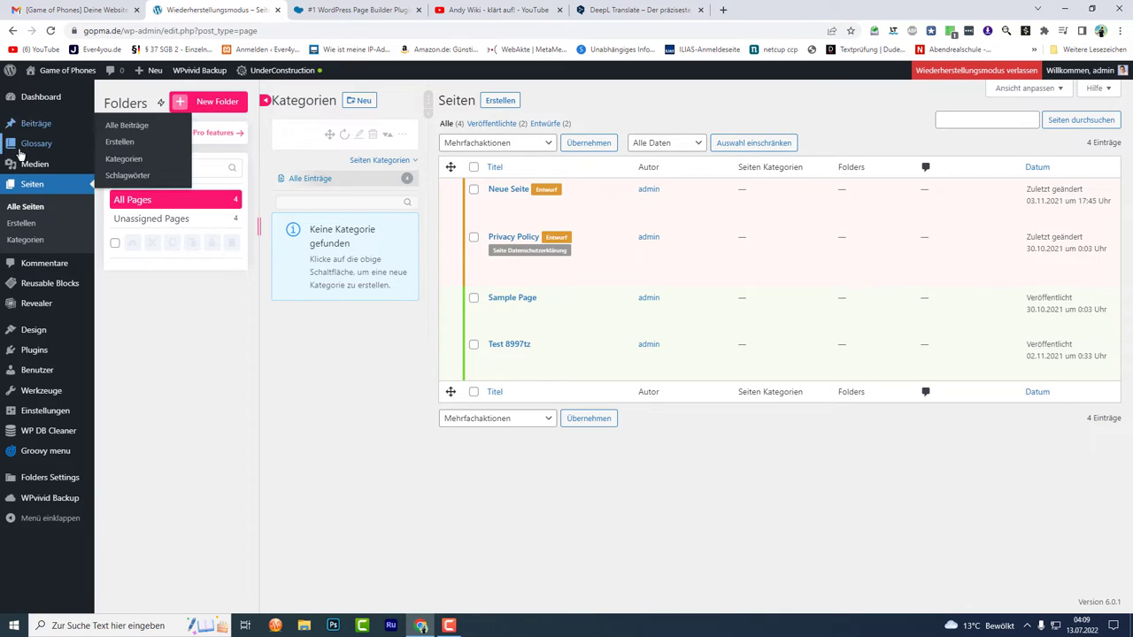
{"action": "left_click", "coordinate": [37, 123]}
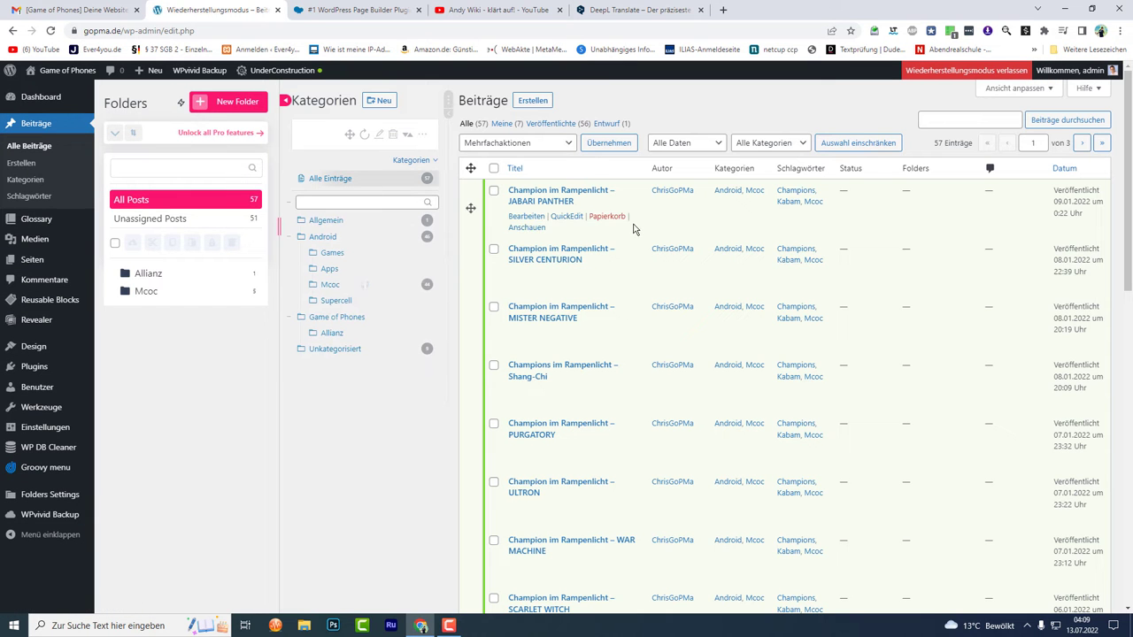
{"action": "scroll", "coordinate": [630, 230], "scroll_direction": "down", "scroll_amount": 5}
{"action": "scroll", "coordinate": [619, 245], "scroll_direction": "down", "scroll_amount": 4}
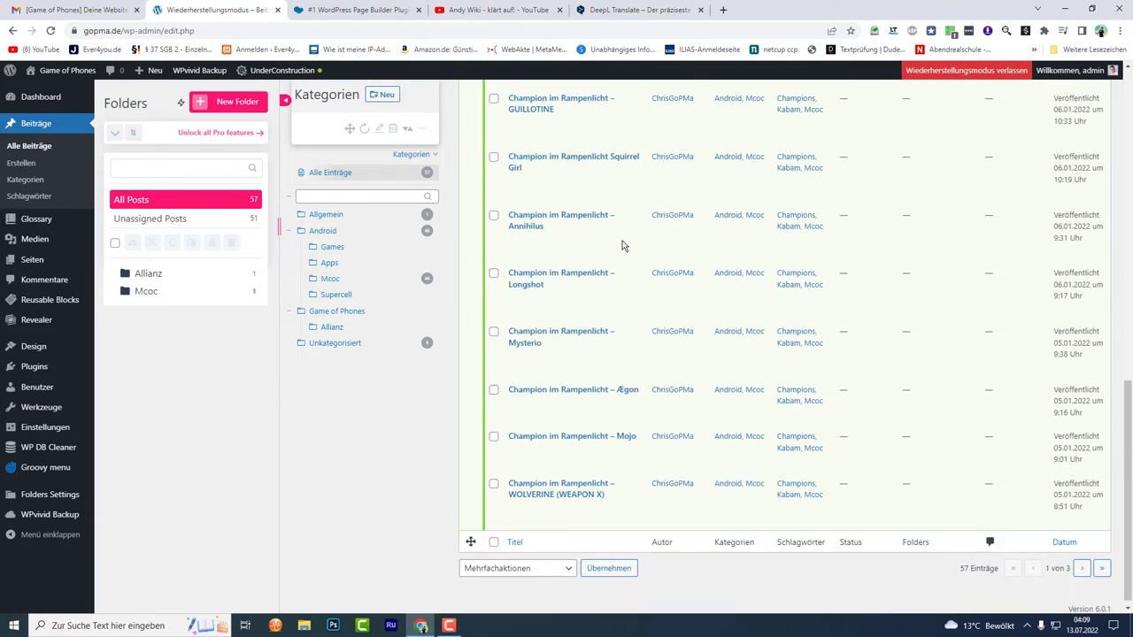
{"action": "scroll", "coordinate": [611, 239], "scroll_direction": "up", "scroll_amount": 10}
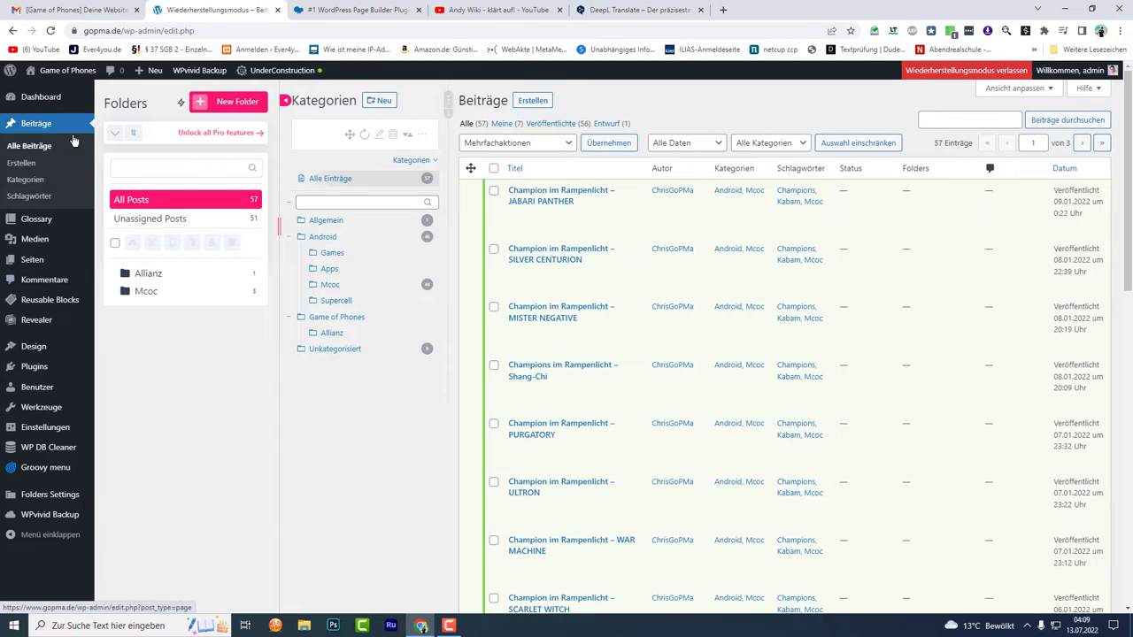
- Open the public Game of Phones website and examine how the posts on its homepage are displayed
{"action": "mouse_move", "coordinate": [10, 71]}
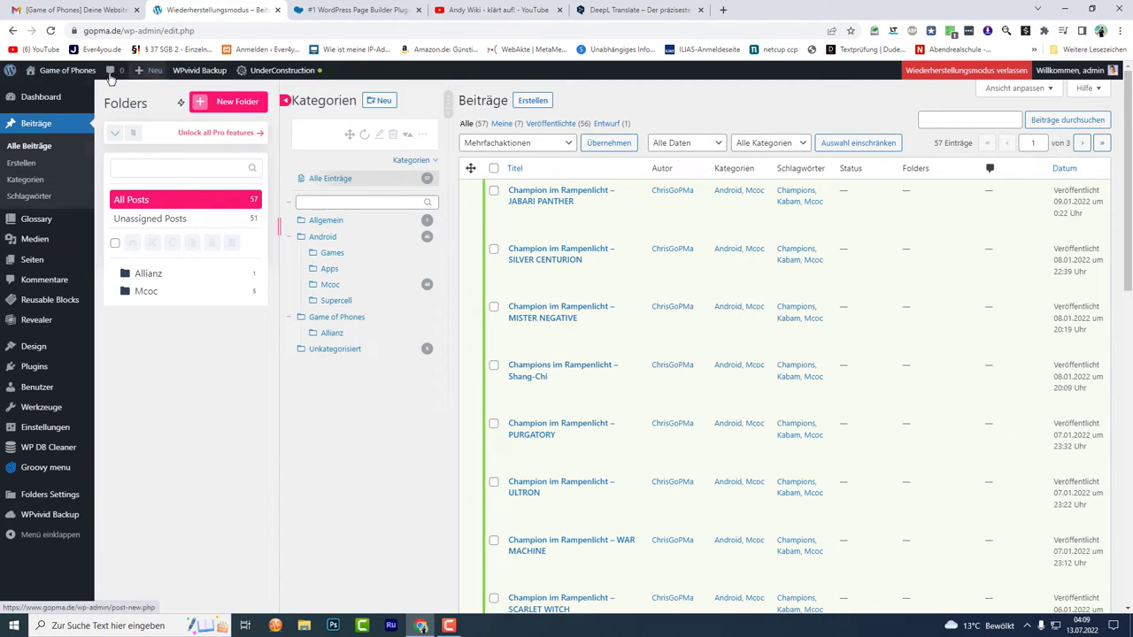
{"action": "left_click", "coordinate": [76, 72]}
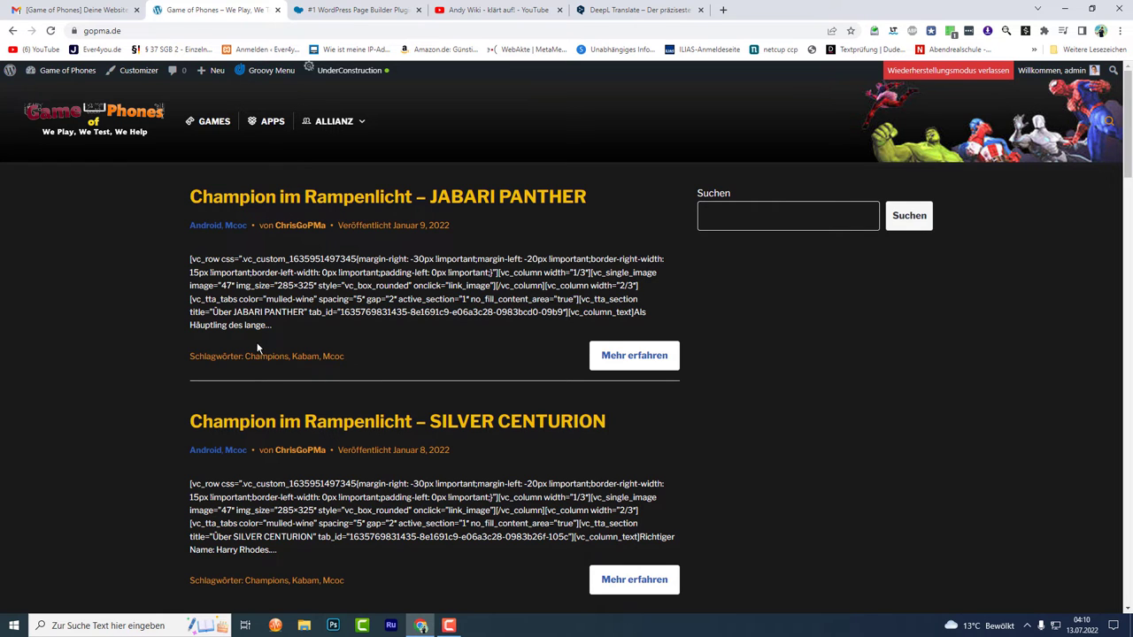
{"action": "scroll", "coordinate": [257, 345], "scroll_direction": "down", "scroll_amount": 2}
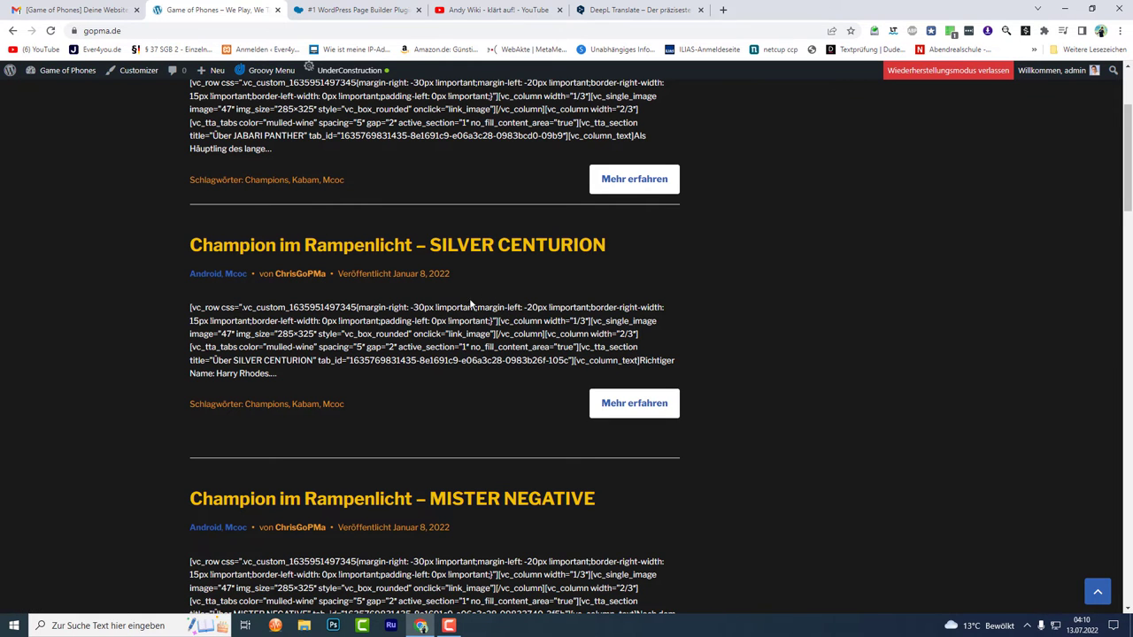
- Open the JABARI PANTHER post from the homepage and examine the raw shortcodes in its text, down to the Basis-Fähigkeiten section
{"action": "scroll", "coordinate": [467, 305], "scroll_direction": "up", "scroll_amount": 2}
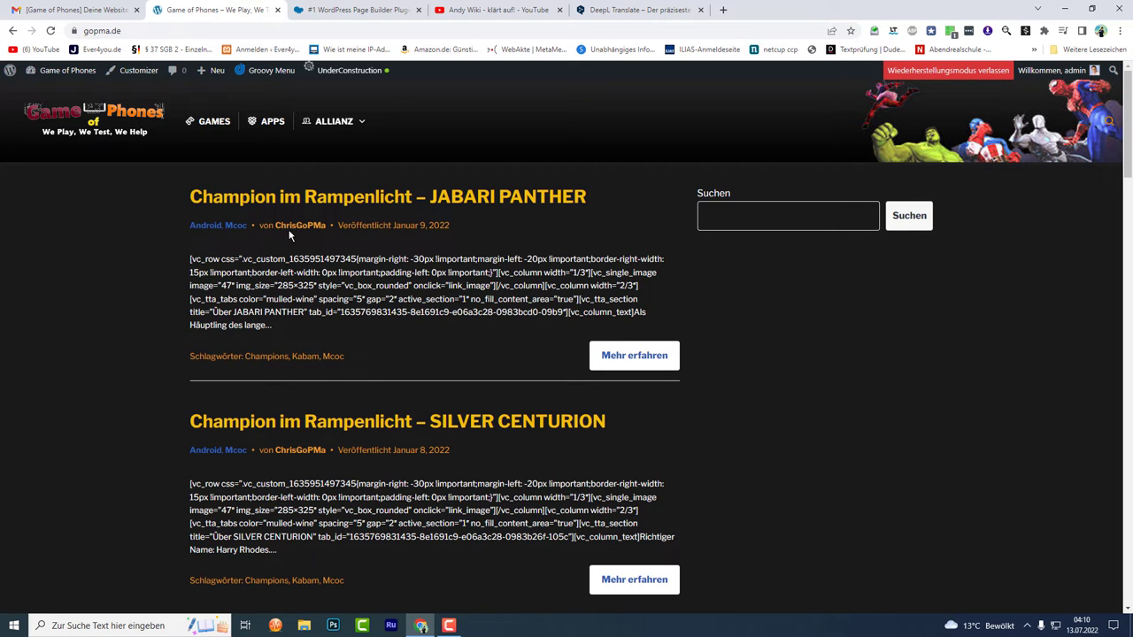
{"action": "left_click", "coordinate": [439, 204]}
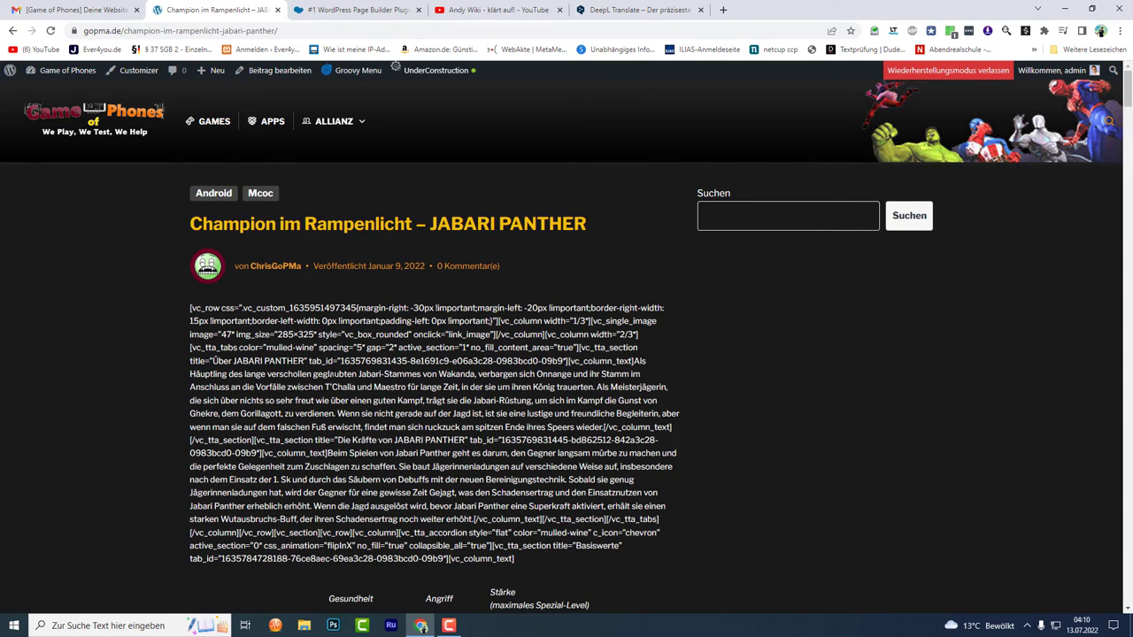
{"action": "scroll", "coordinate": [295, 241], "scroll_direction": "down", "scroll_amount": 2}
{"action": "scroll", "coordinate": [354, 221], "scroll_direction": "down", "scroll_amount": 3}
{"action": "scroll", "coordinate": [354, 221], "scroll_direction": "up", "scroll_amount": 3}
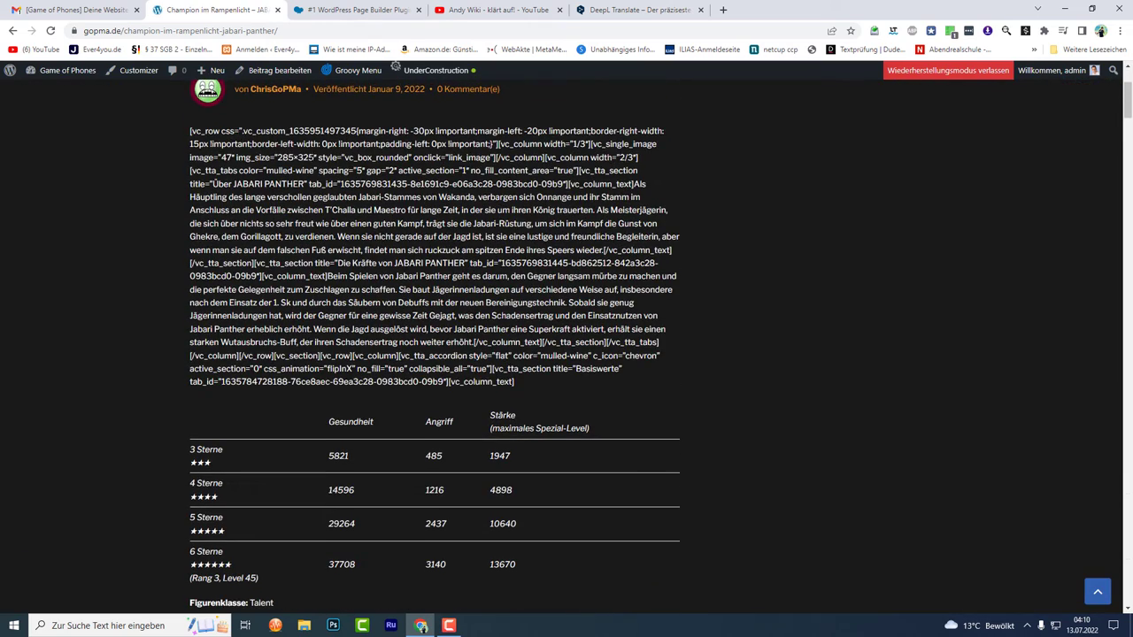
{"action": "left_click_drag", "start_coordinate": [188, 131], "coordinate": [373, 224]}
{"action": "scroll", "coordinate": [386, 233], "scroll_direction": "down", "scroll_amount": 5}
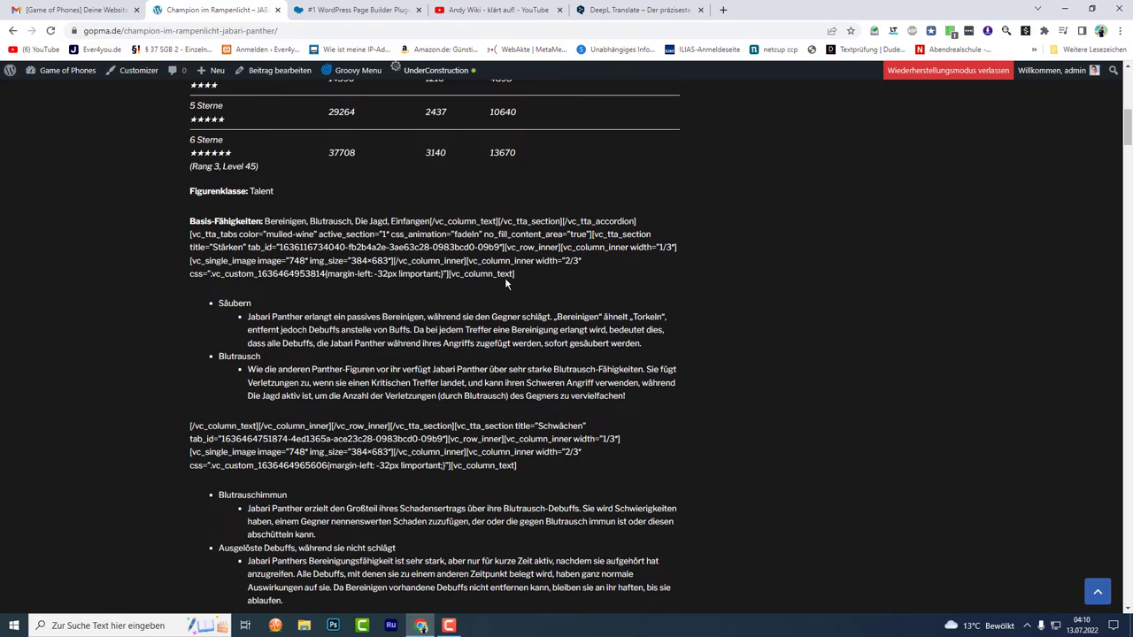
{"action": "scroll", "coordinate": [509, 291], "scroll_direction": "down", "scroll_amount": 1}
{"action": "scroll", "coordinate": [493, 274], "scroll_direction": "up", "scroll_amount": 1}
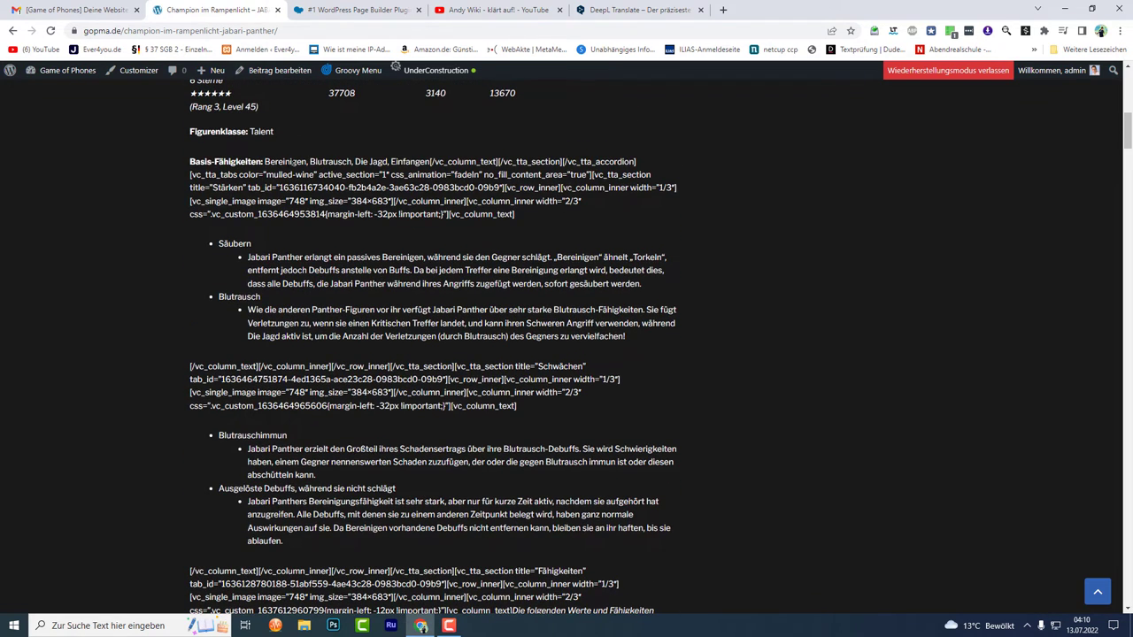
{"action": "left_click_drag", "start_coordinate": [434, 162], "coordinate": [498, 162]}
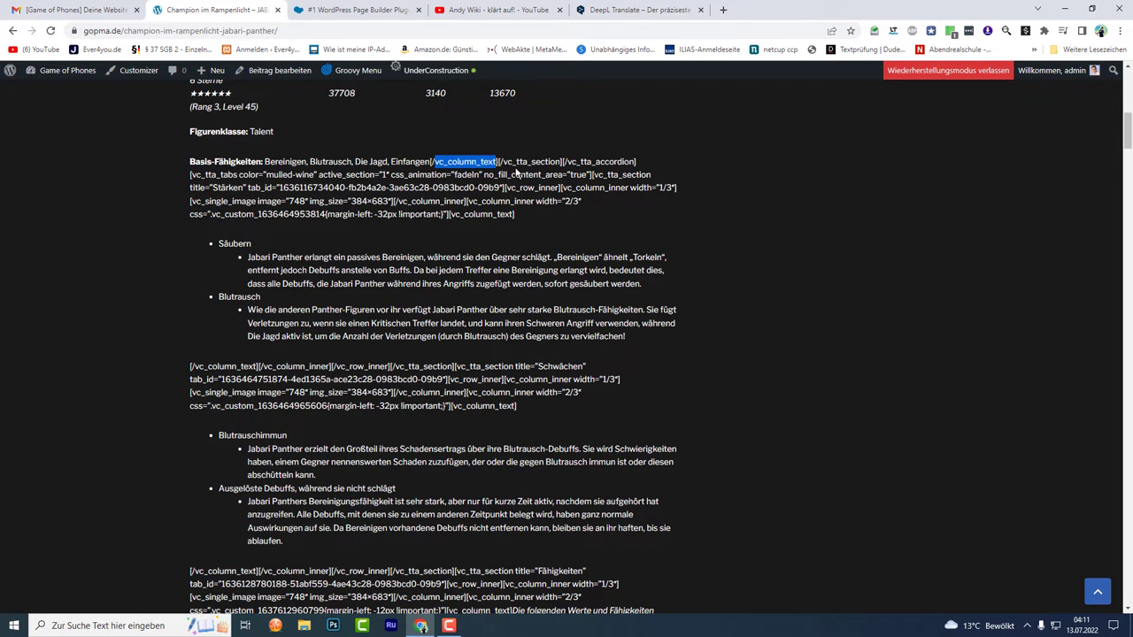
- Examine the rest of the JABARI PANTHER post for leftover page builder shortcodes, including the Superkraft sections, and return to its beginning
{"action": "scroll", "coordinate": [439, 232], "scroll_direction": "down", "scroll_amount": 2}
{"action": "scroll", "coordinate": [371, 232], "scroll_direction": "down", "scroll_amount": 4}
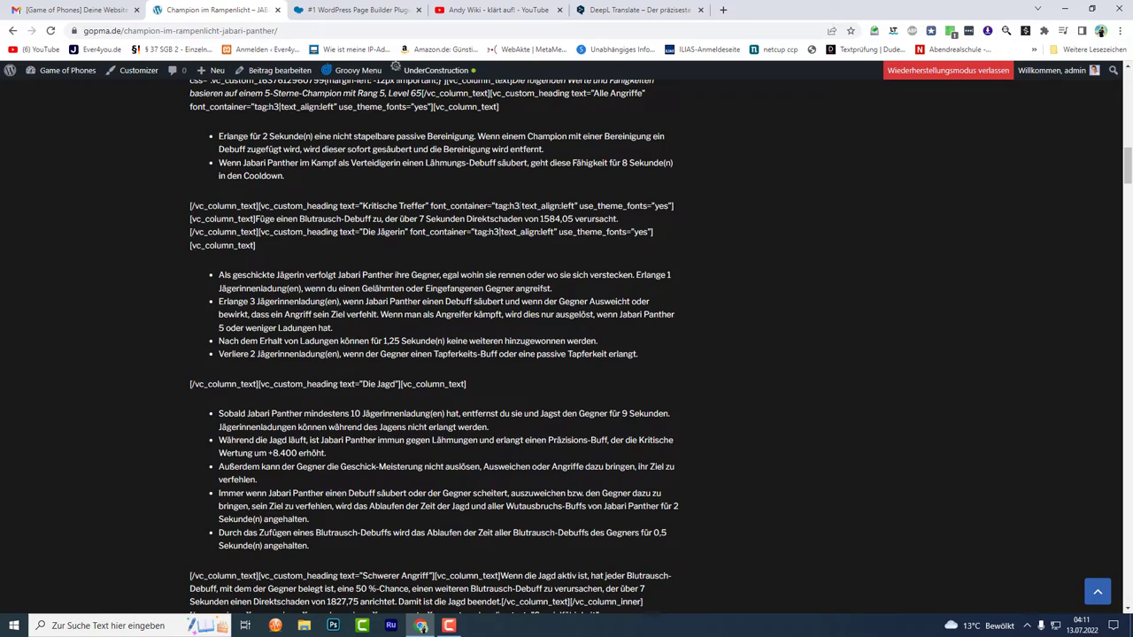
{"action": "scroll", "coordinate": [410, 302], "scroll_direction": "down", "scroll_amount": 10}
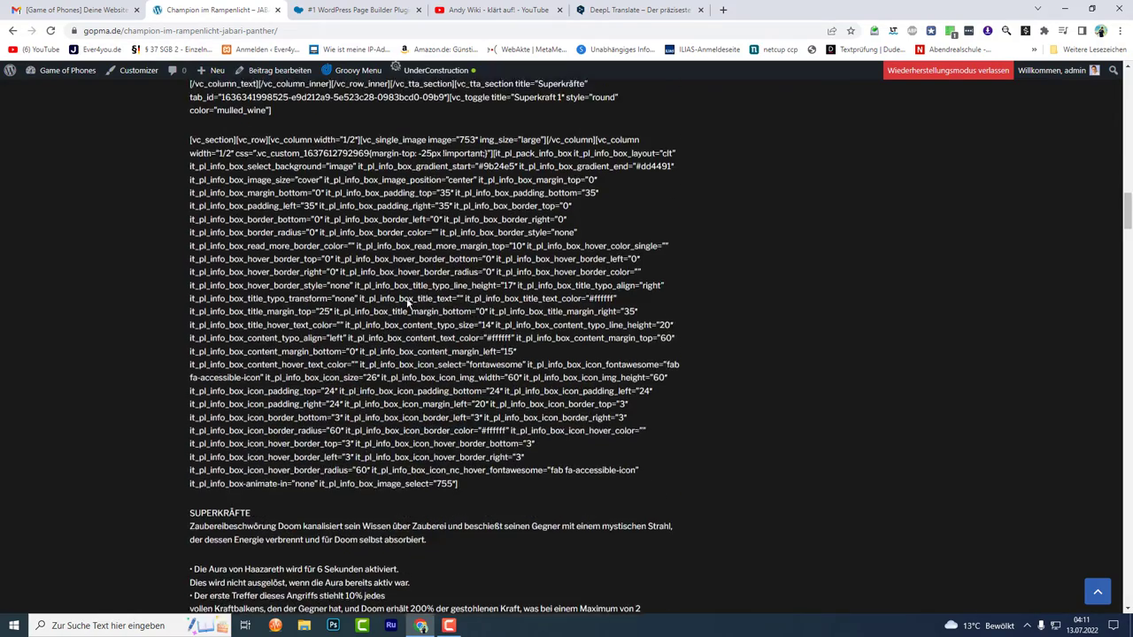
{"action": "scroll", "coordinate": [267, 334], "scroll_direction": "down", "scroll_amount": 15}
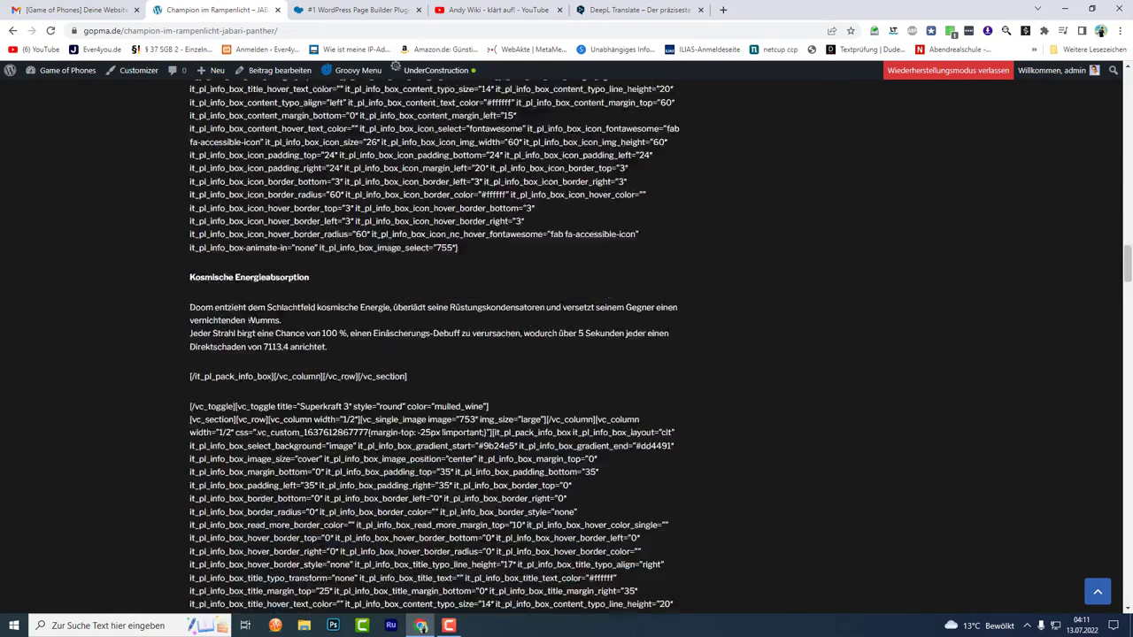
{"action": "key", "text": "Home"}
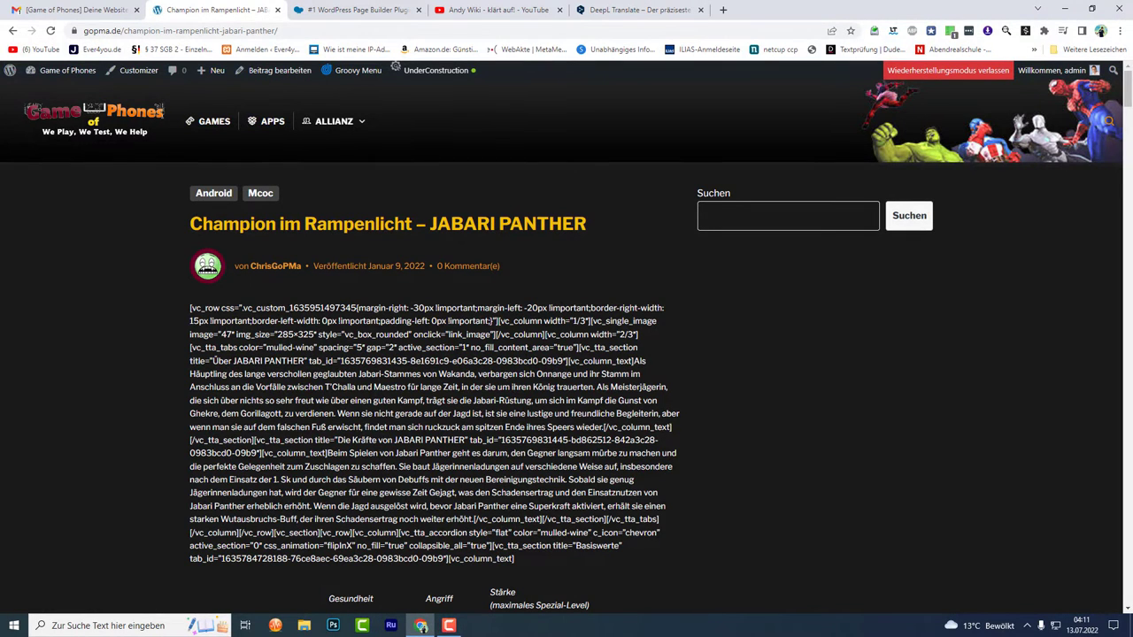
{"action": "scroll", "coordinate": [363, 372], "scroll_direction": "down", "scroll_amount": 4}
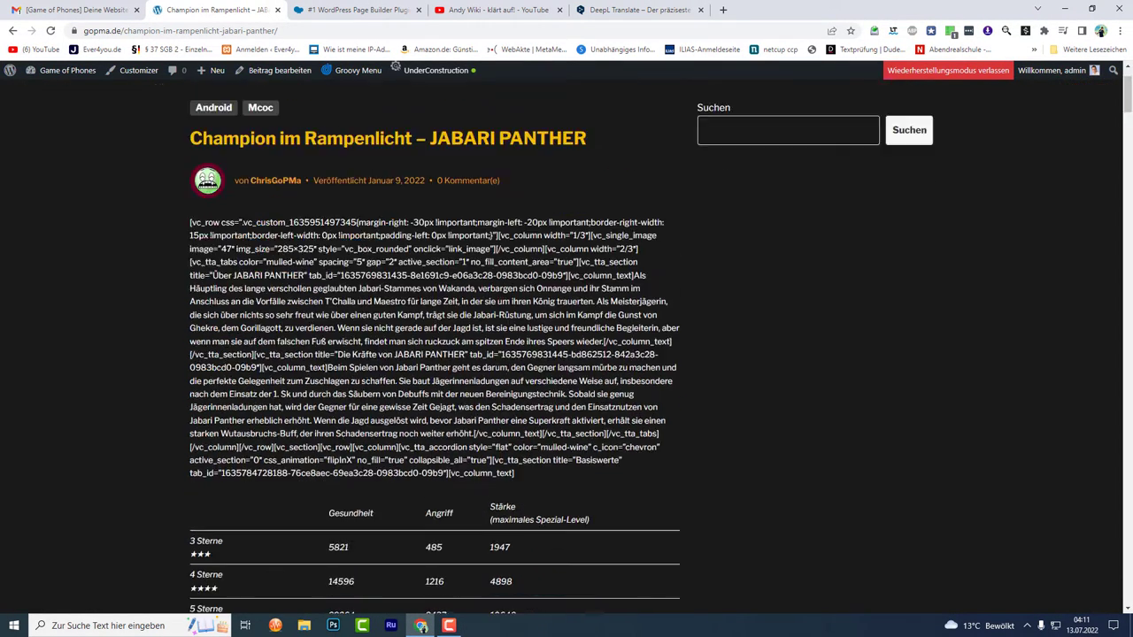
{"action": "scroll", "coordinate": [434, 354], "scroll_direction": "up", "scroll_amount": 4}
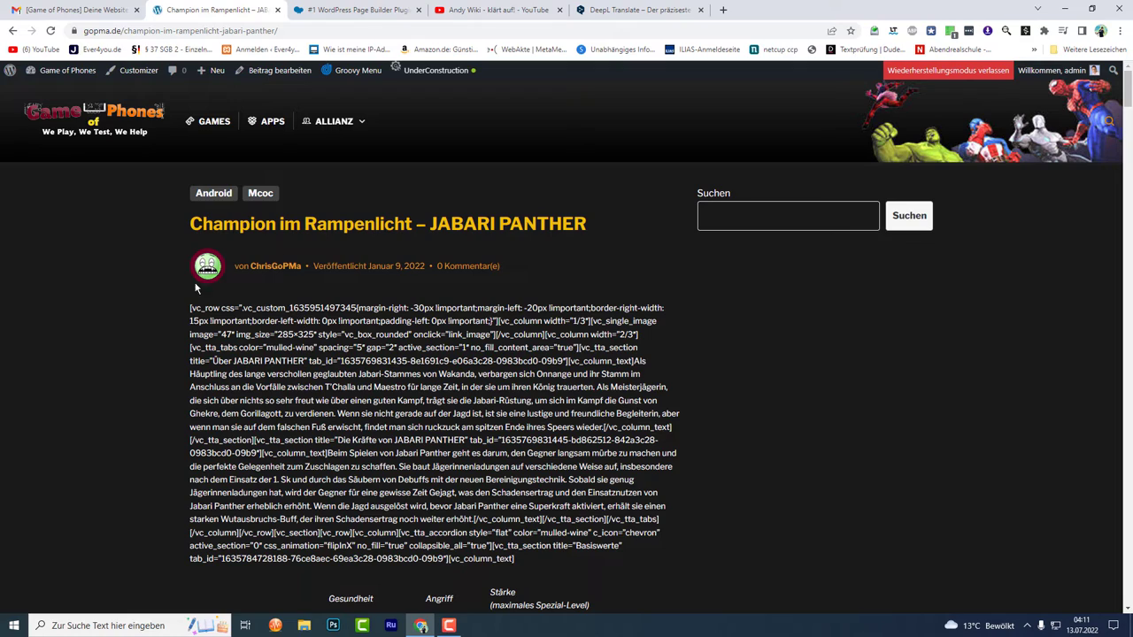
{"action": "scroll", "coordinate": [257, 300], "scroll_direction": "down", "scroll_amount": 2}
{"action": "scroll", "coordinate": [566, 345], "scroll_direction": "down", "scroll_amount": 4}
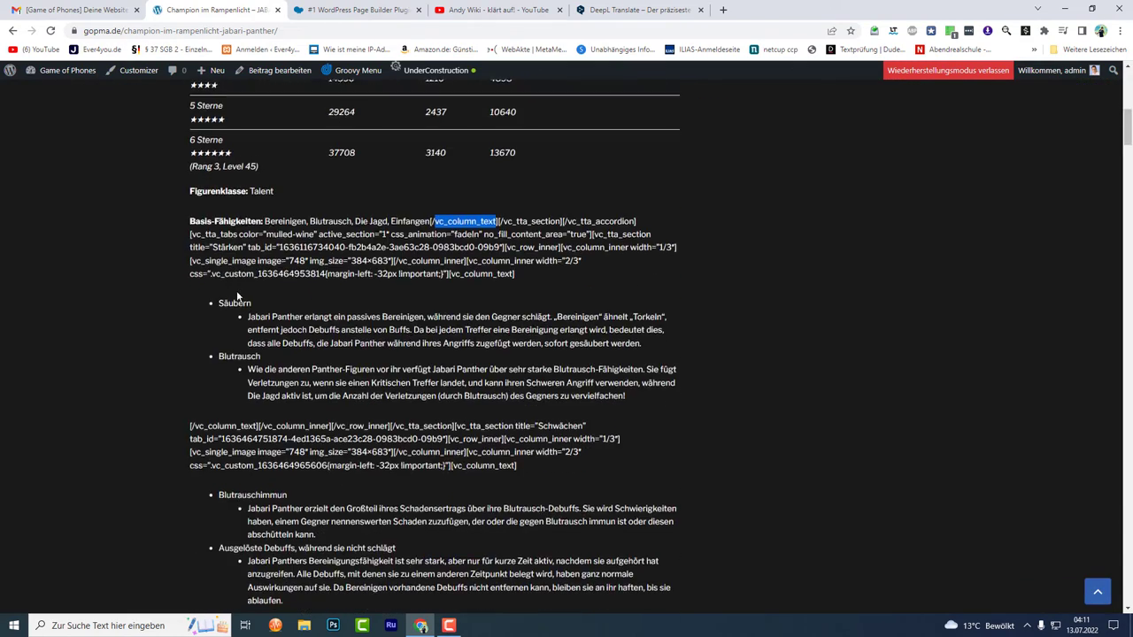
{"action": "scroll", "coordinate": [567, 346], "scroll_direction": "up", "scroll_amount": 7}
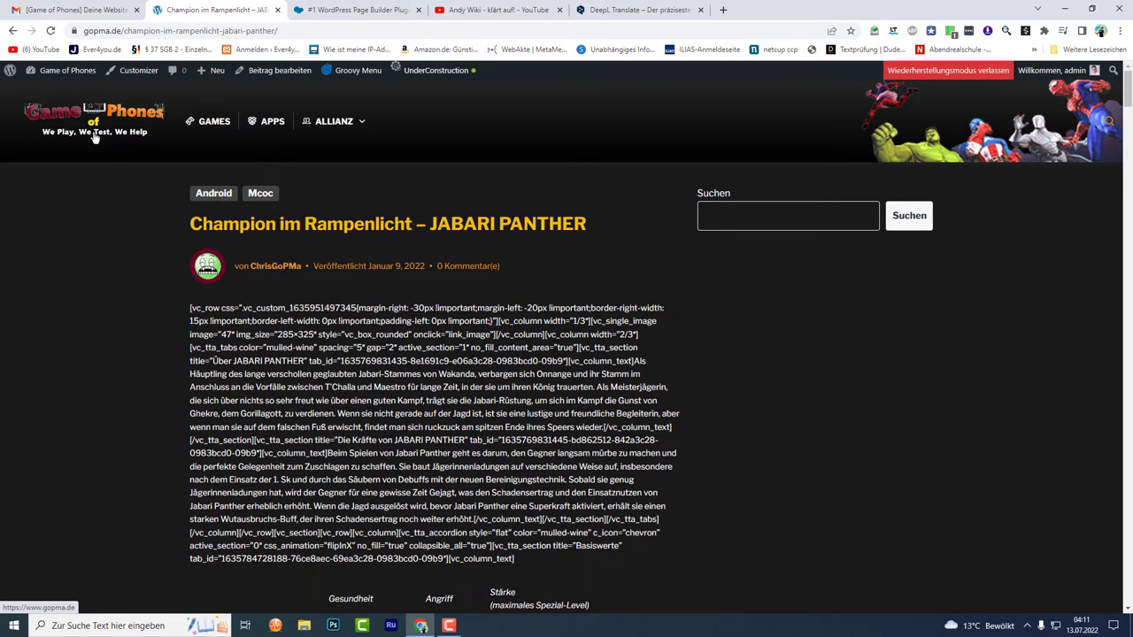
- Return to the site's admin dashboard and activate the WPBakery Page Builder plugin among the installed plugins
{"action": "mouse_move", "coordinate": [80, 77]}
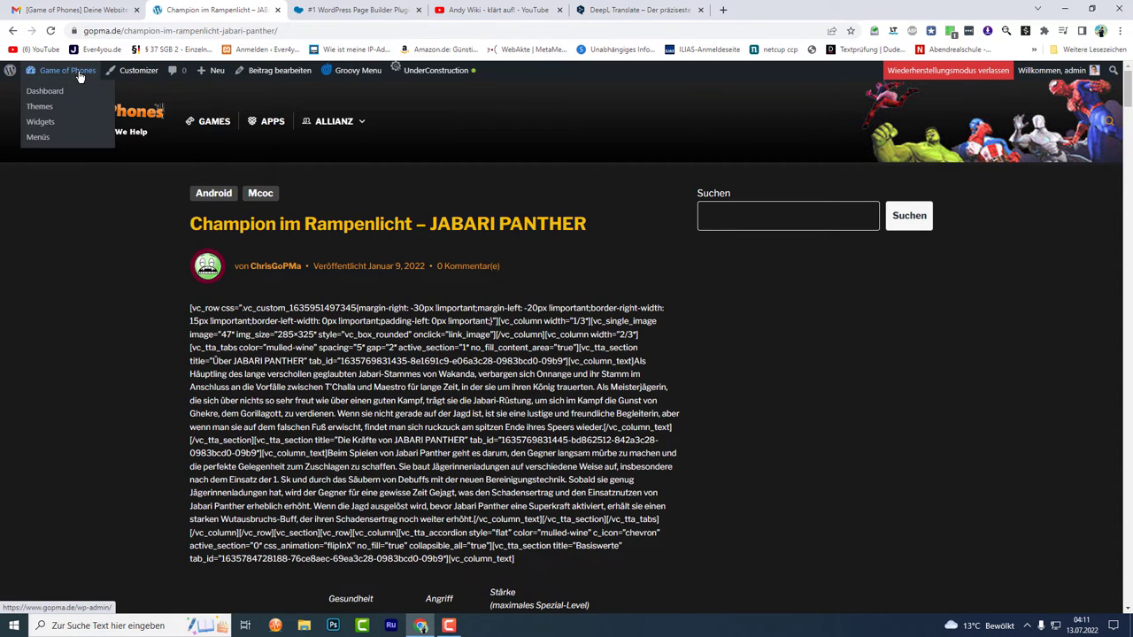
{"action": "left_click", "coordinate": [46, 91]}
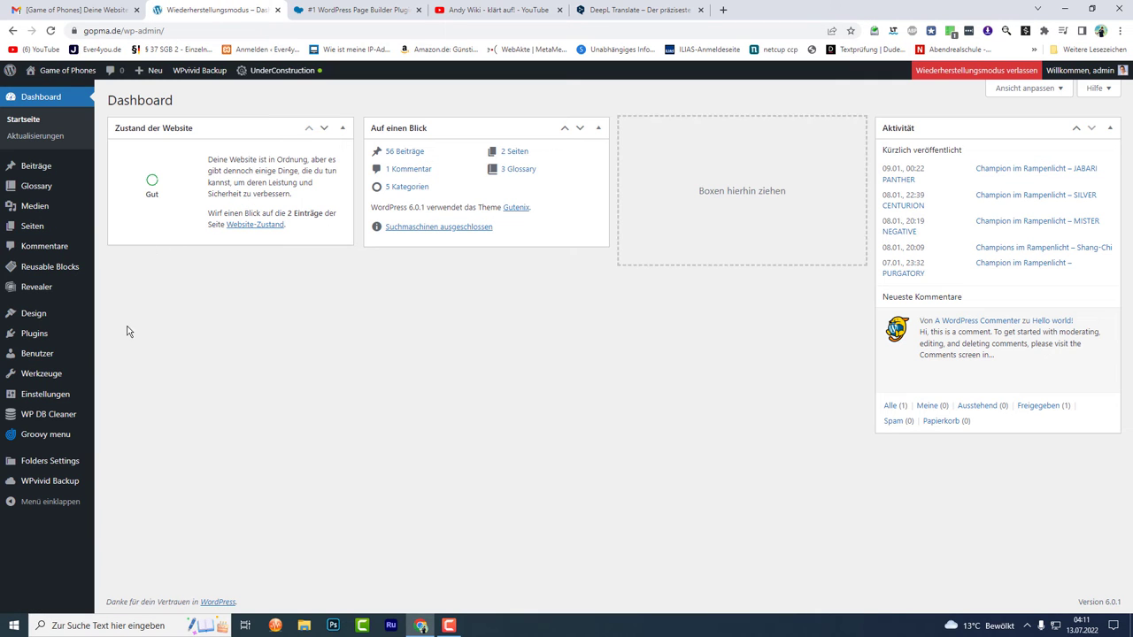
{"action": "left_click", "coordinate": [36, 335]}
{"action": "scroll", "coordinate": [259, 285], "scroll_direction": "down", "scroll_amount": 6}
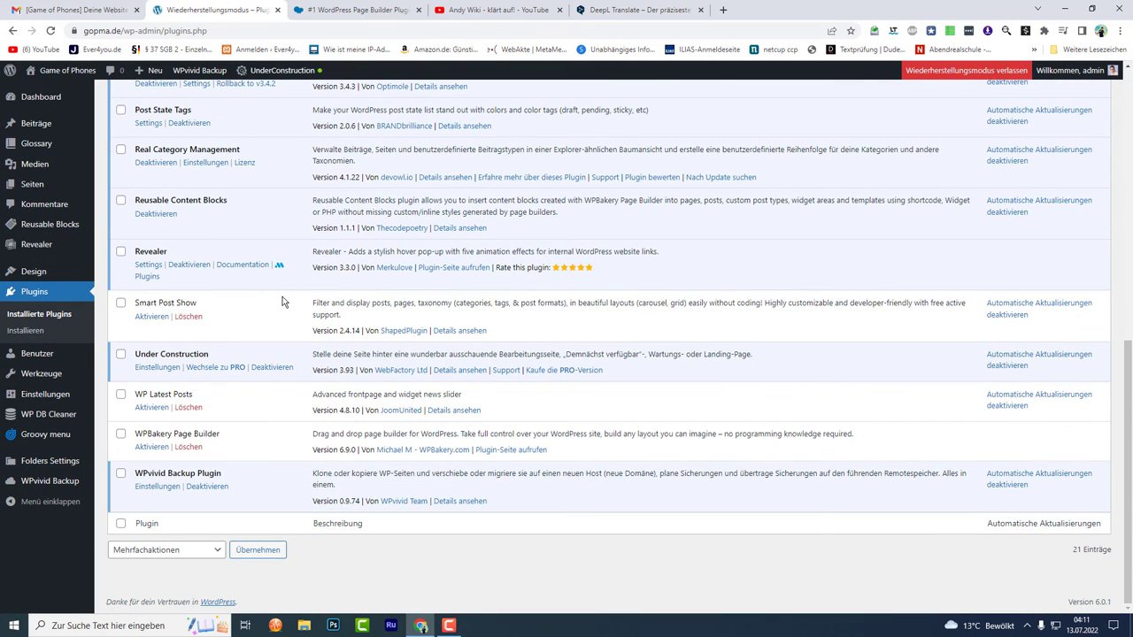
{"action": "left_click", "coordinate": [152, 448]}
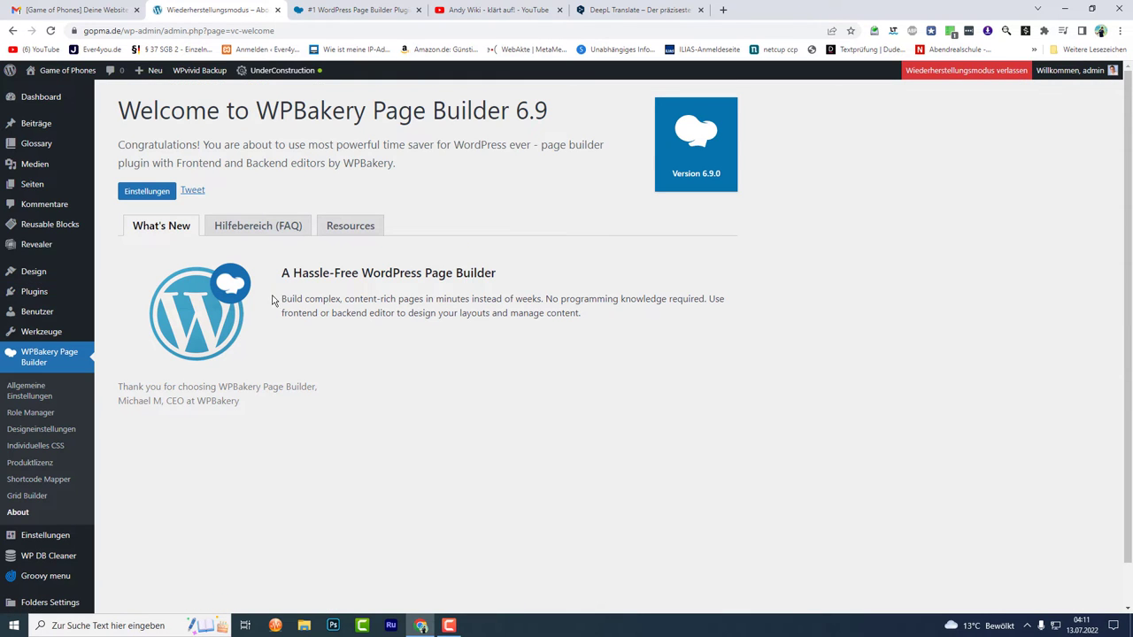
{"action": "scroll", "coordinate": [352, 329], "scroll_direction": "down", "scroll_amount": 1}
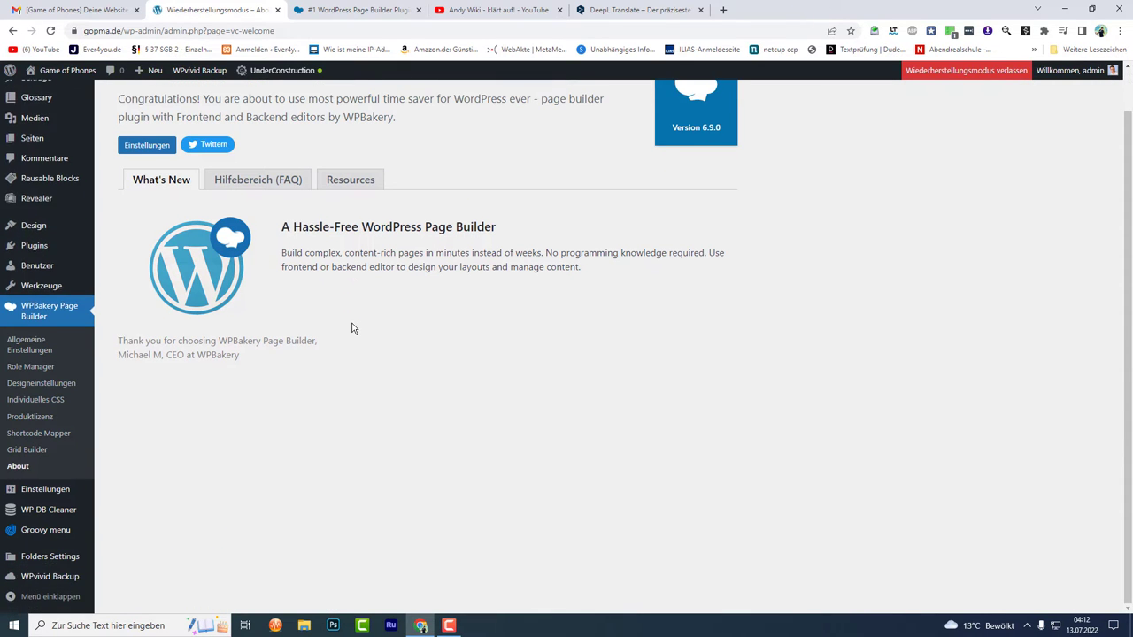
{"action": "scroll", "coordinate": [352, 327], "scroll_direction": "up", "scroll_amount": 1}
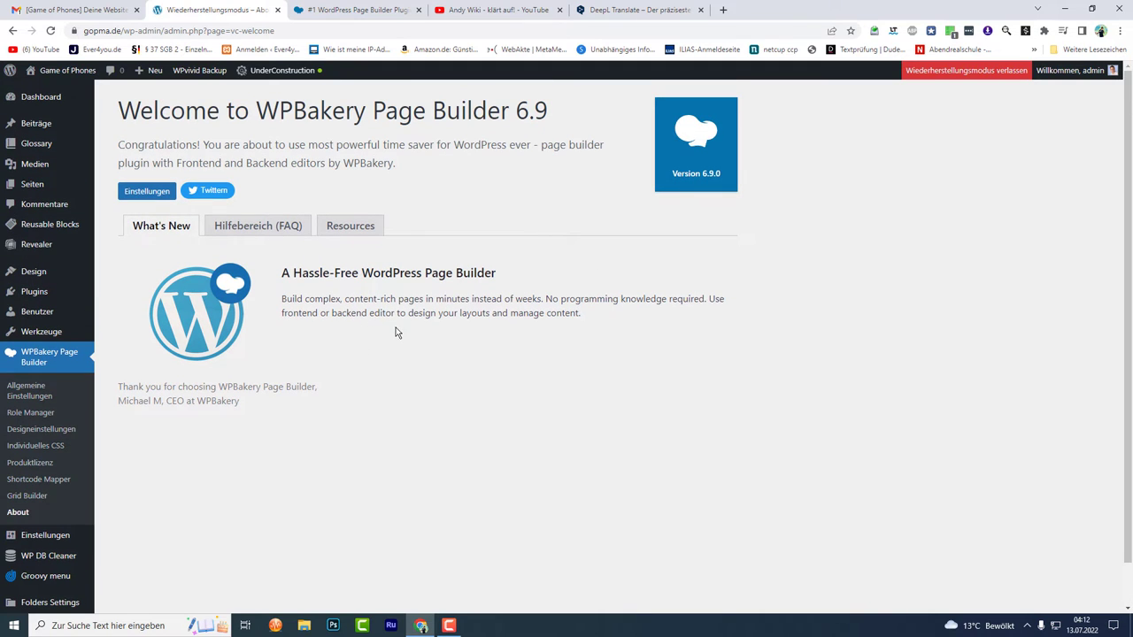
- Open the JABARI PANTHER post on the public site again and check how its tabs, images and text are displayed
{"action": "left_click", "coordinate": [62, 76]}
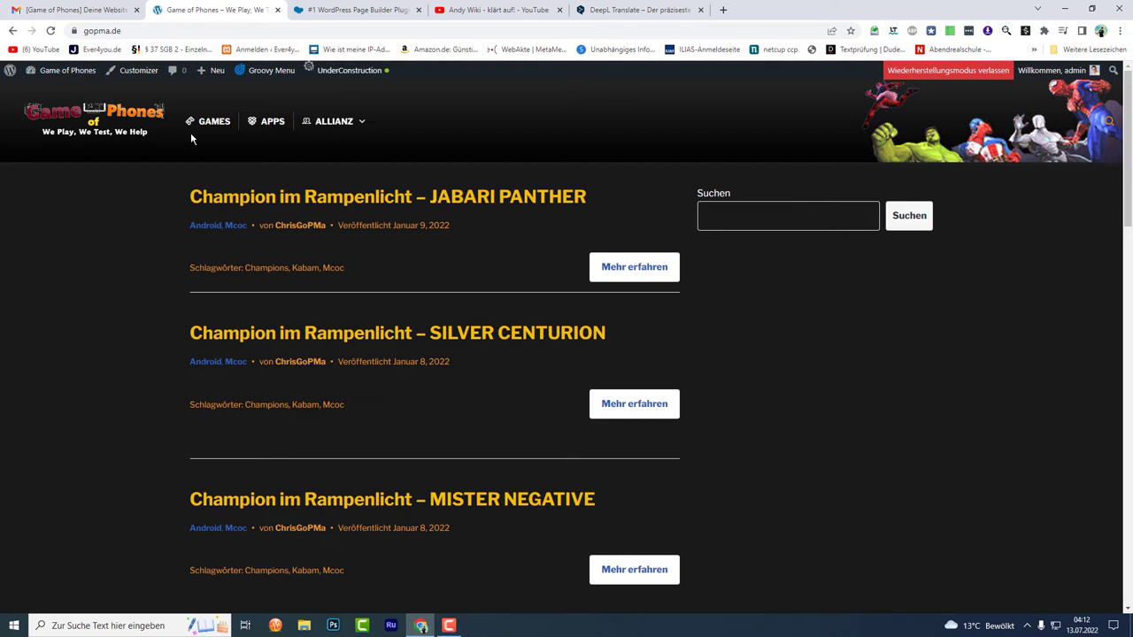
{"action": "left_click", "coordinate": [632, 268]}
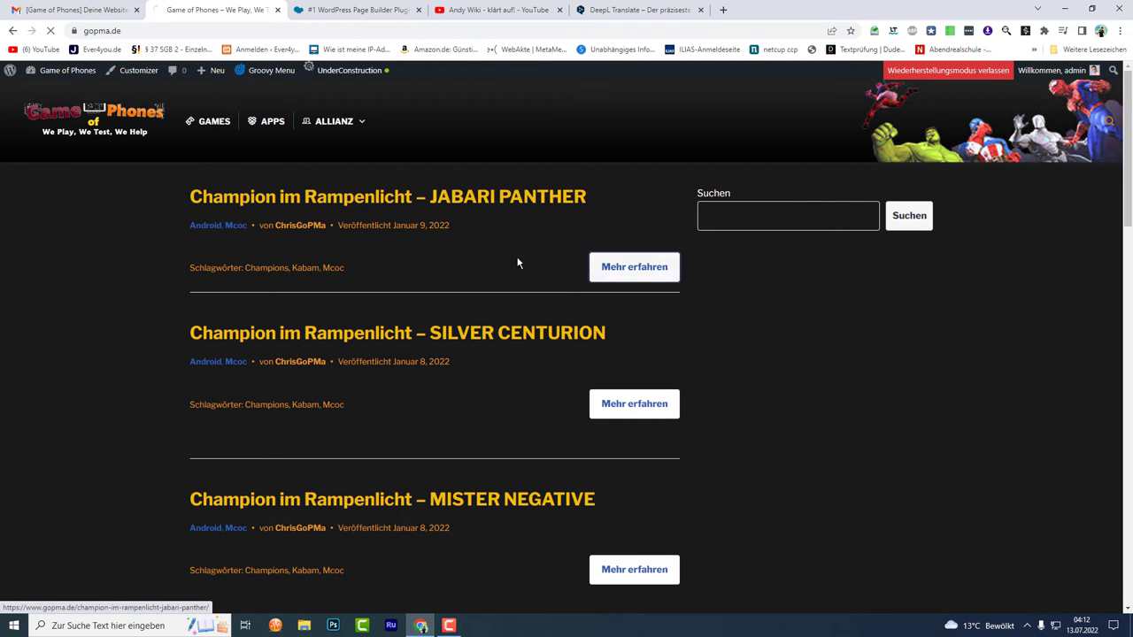
{"action": "scroll", "coordinate": [475, 392], "scroll_direction": "down", "scroll_amount": 2}
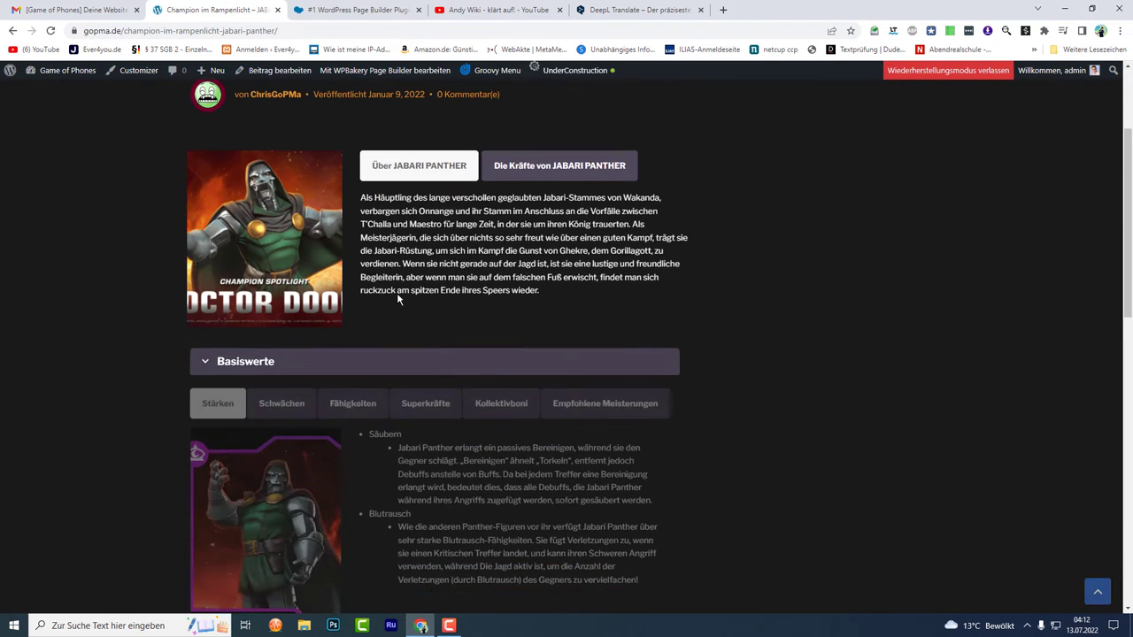
{"action": "scroll", "coordinate": [461, 321], "scroll_direction": "down", "scroll_amount": 3}
{"action": "scroll", "coordinate": [434, 337], "scroll_direction": "up", "scroll_amount": 5}
{"action": "scroll", "coordinate": [434, 337], "scroll_direction": "down", "scroll_amount": 3}
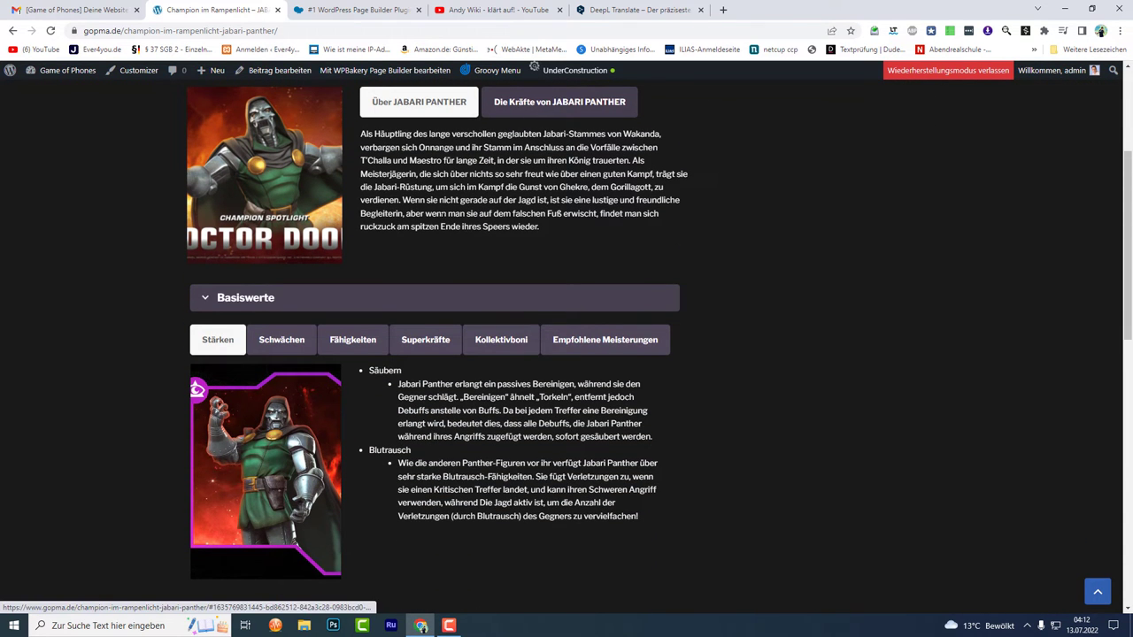
{"action": "scroll", "coordinate": [422, 253], "scroll_direction": "up", "scroll_amount": 3}
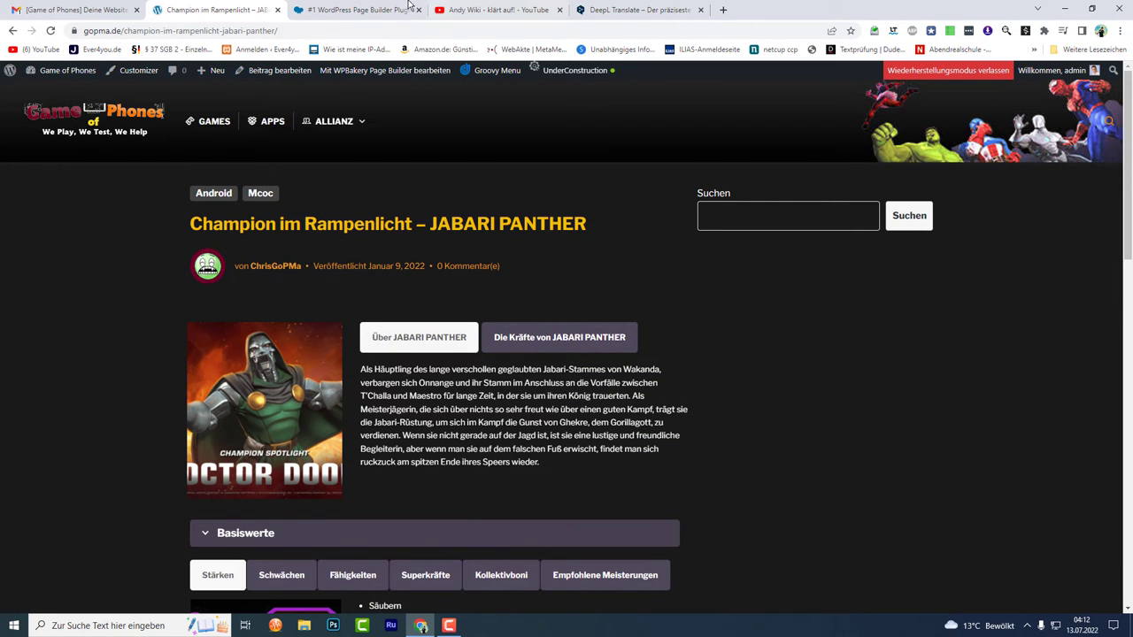
- Switch to the open WPBakery website and copy the word "wpbakery" from its web address
{"action": "left_click", "coordinate": [359, 10]}
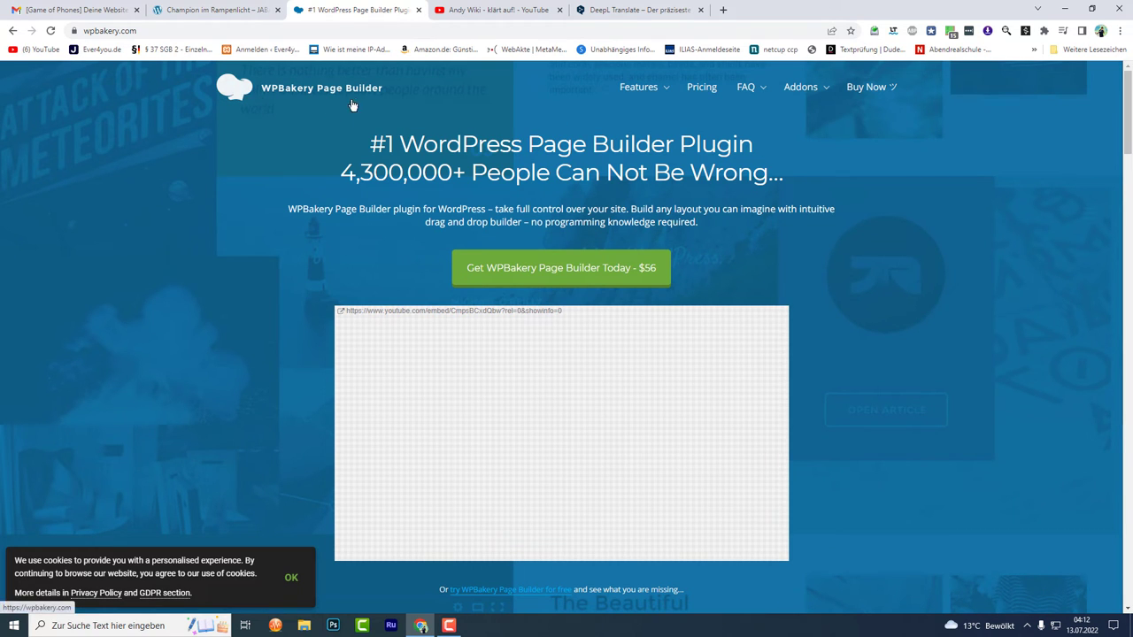
{"action": "left_click", "coordinate": [85, 30]}
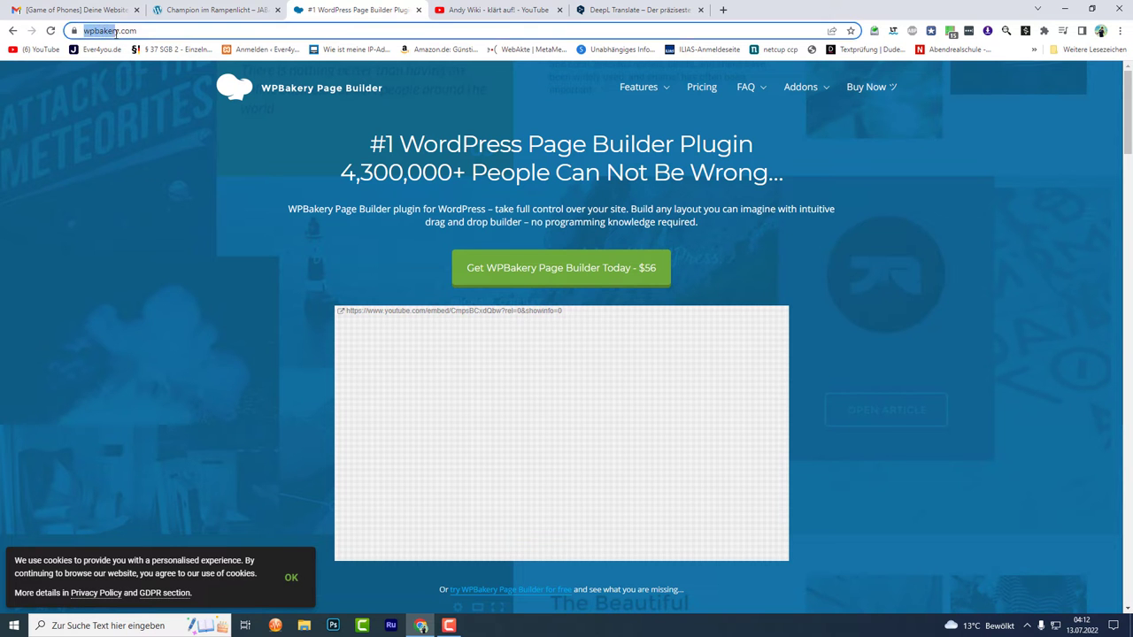
{"action": "double_click", "coordinate": [116, 32]}
{"action": "key", "text": "ctrl+c"}
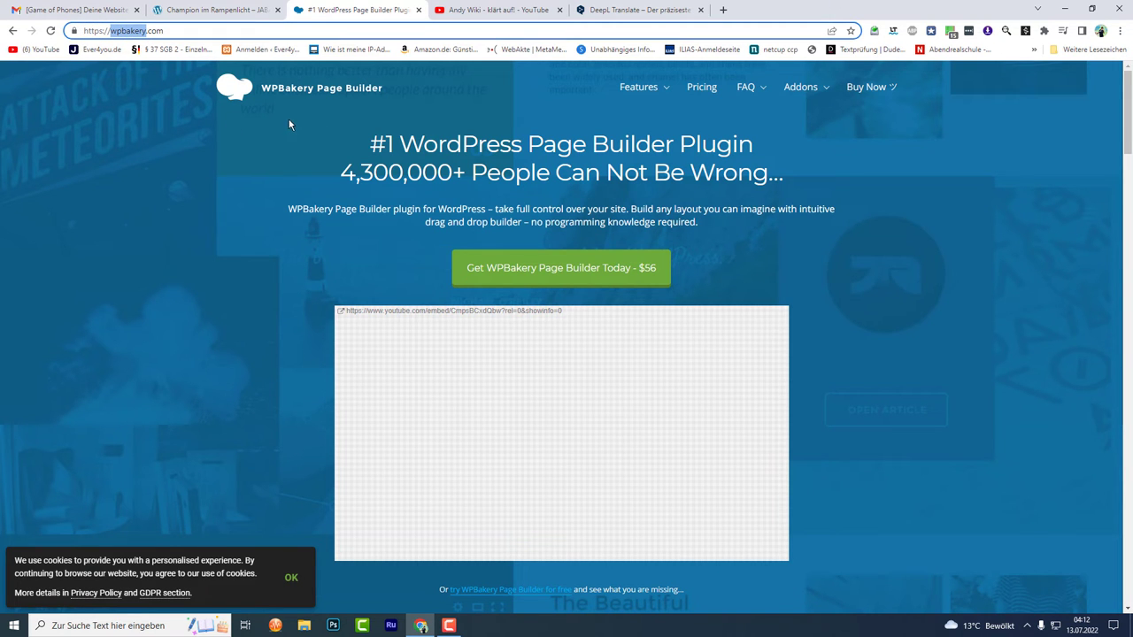
- Search the web for "wpbakery import elementor" in a new browser tab, using the copied name
{"action": "left_click", "coordinate": [722, 12]}
{"action": "type", "text": "elemt"}
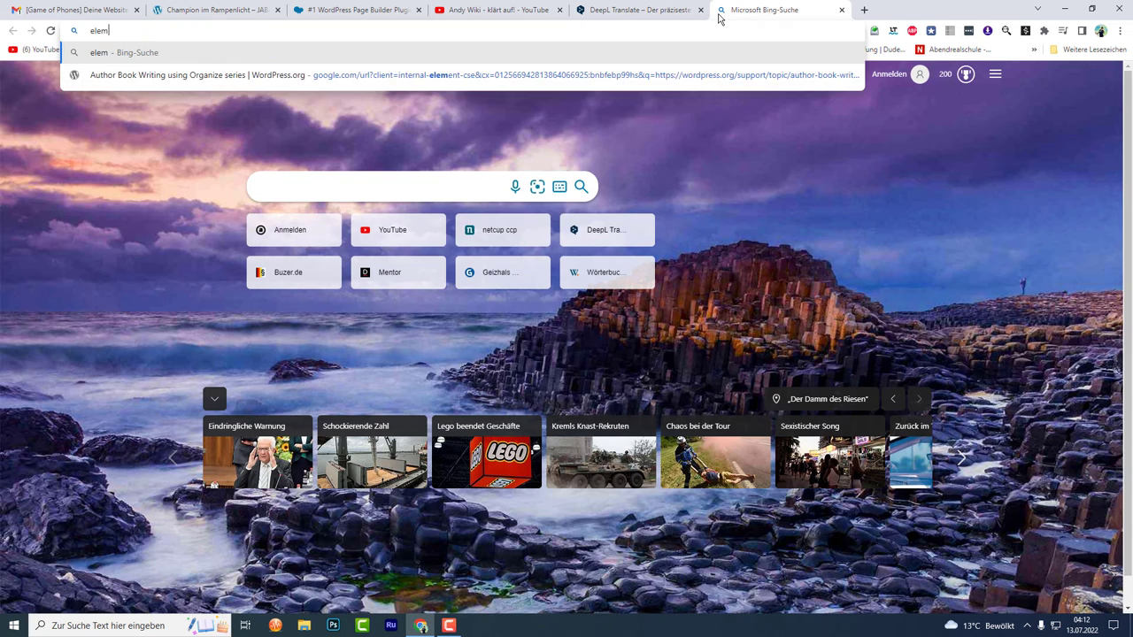
{"action": "key", "text": "BackSpace"}
{"action": "key", "text": "BackSpace"}
{"action": "key", "text": "BackSpace"}
{"action": "key", "text": "BackSpace"}
{"action": "key", "text": "BackSpace"}
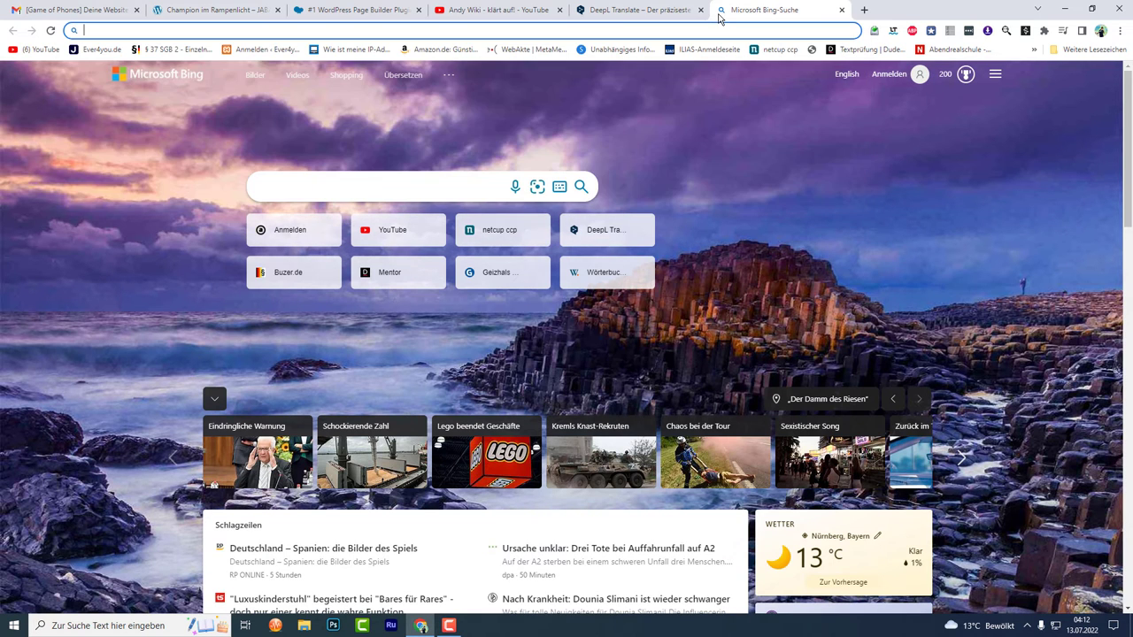
{"action": "key", "text": "ctrl+v"}
{"action": "type", "text": "imp"}
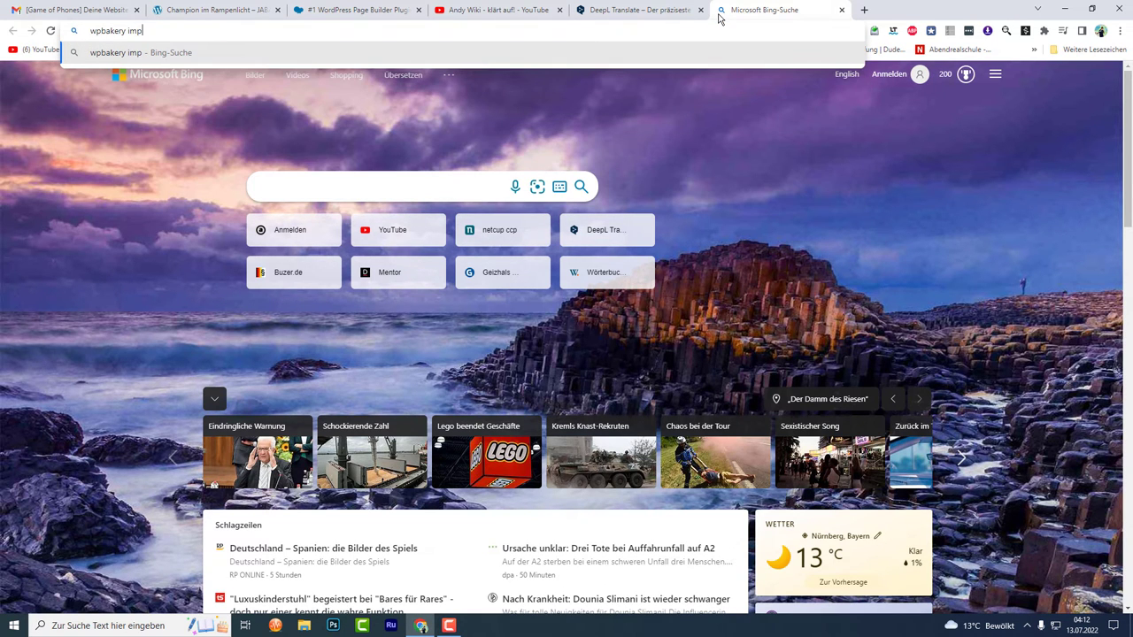
{"action": "type", "text": "ort elementor"}
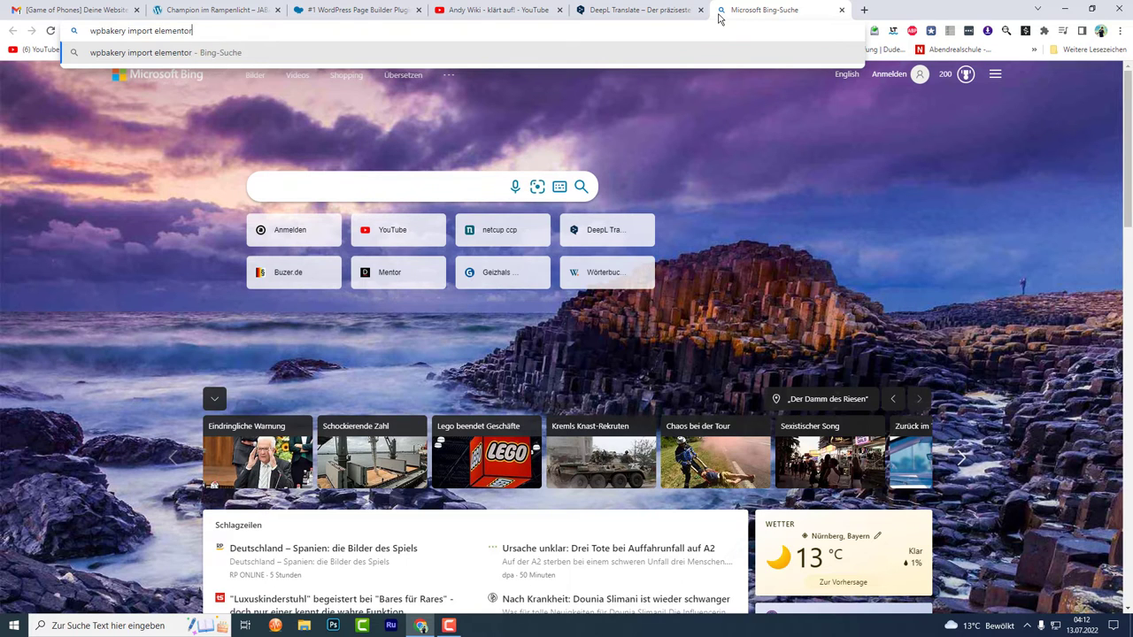
{"action": "key", "text": "Return"}
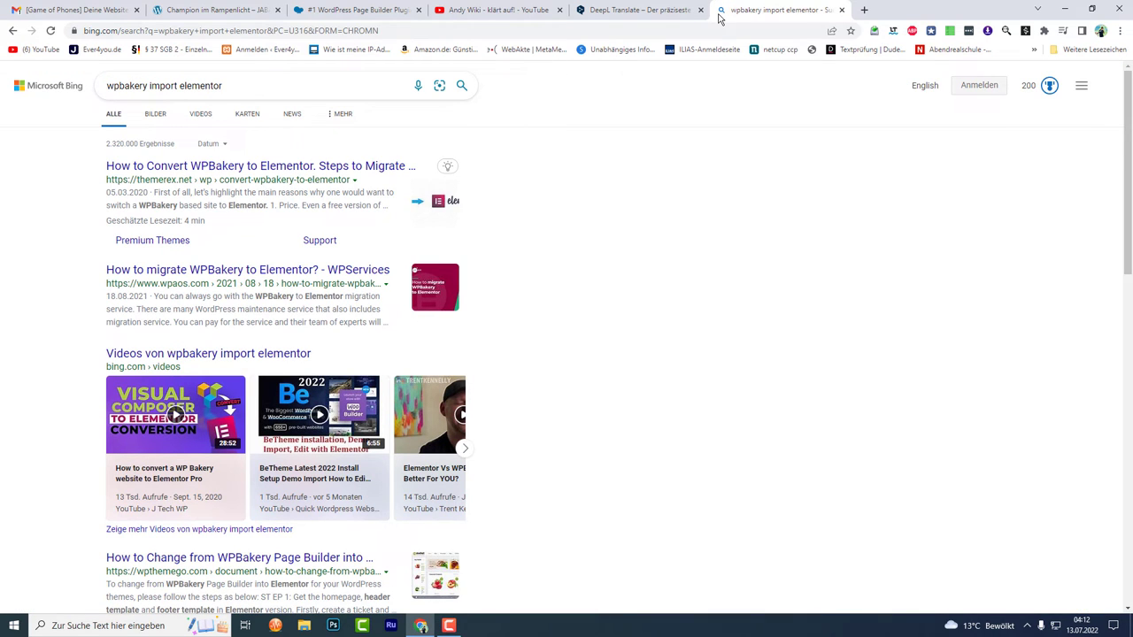
- Open the ThemeREX article on converting WPBakery to Elementor and read its introduction and reasons for migrating
{"action": "left_click", "coordinate": [329, 172]}
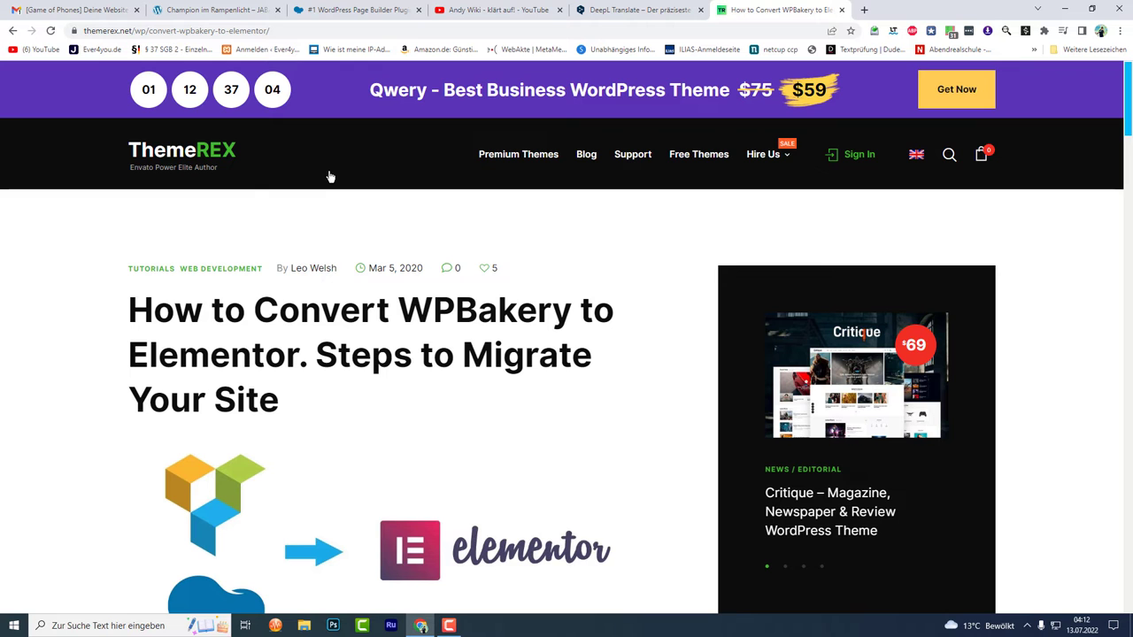
{"action": "scroll", "coordinate": [549, 89], "scroll_direction": "down", "scroll_amount": 4}
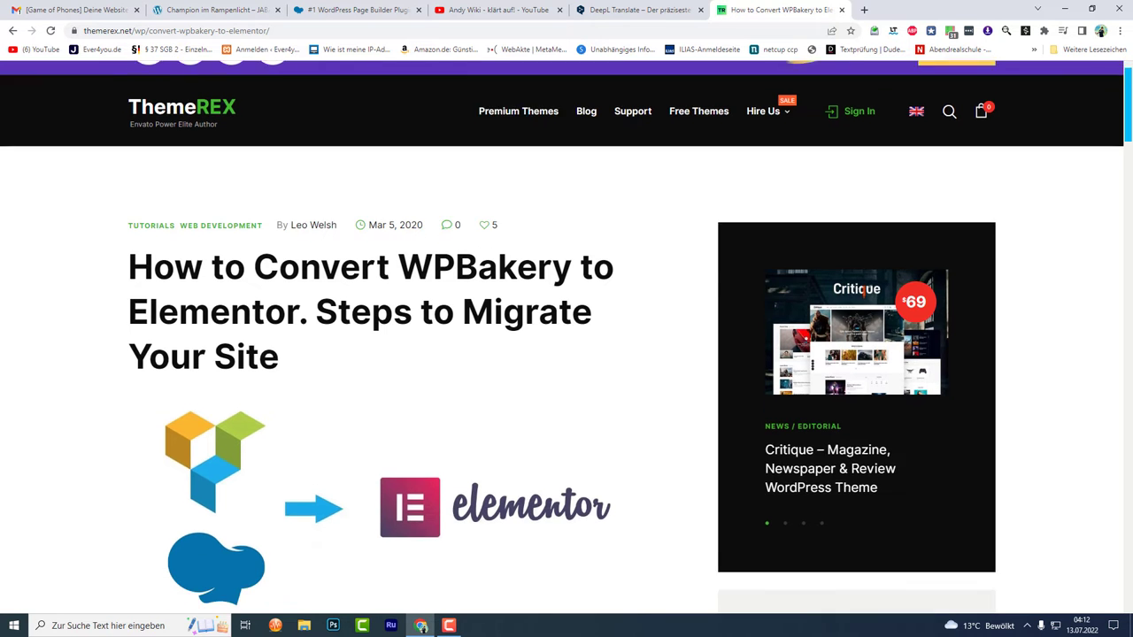
{"action": "scroll", "coordinate": [549, 88], "scroll_direction": "down", "scroll_amount": 3}
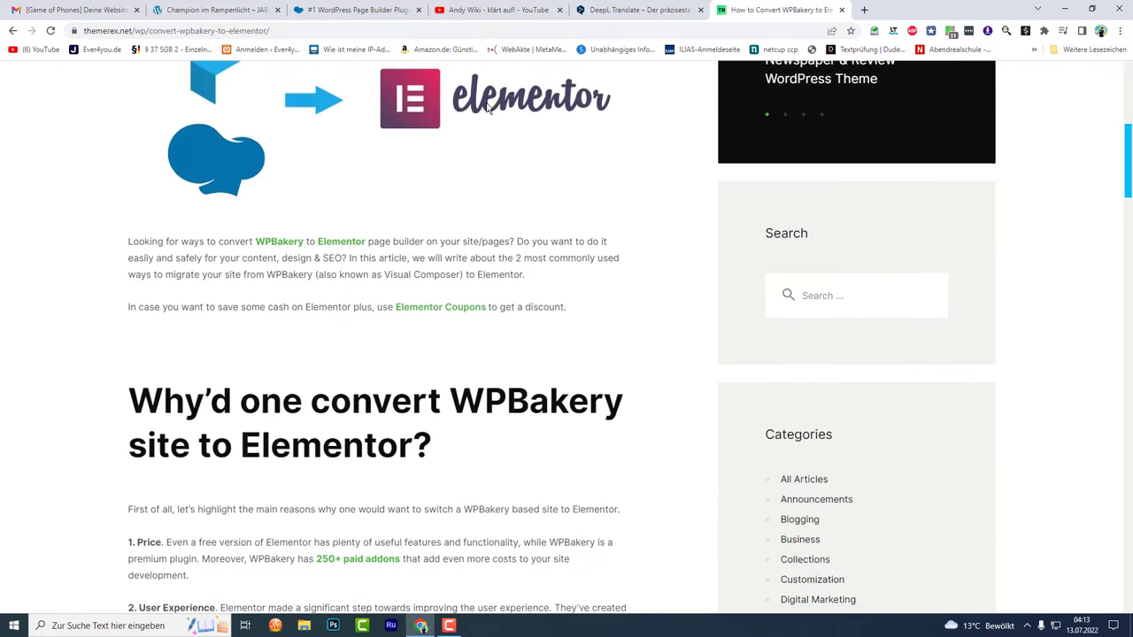
{"action": "scroll", "coordinate": [478, 111], "scroll_direction": "down", "scroll_amount": 2}
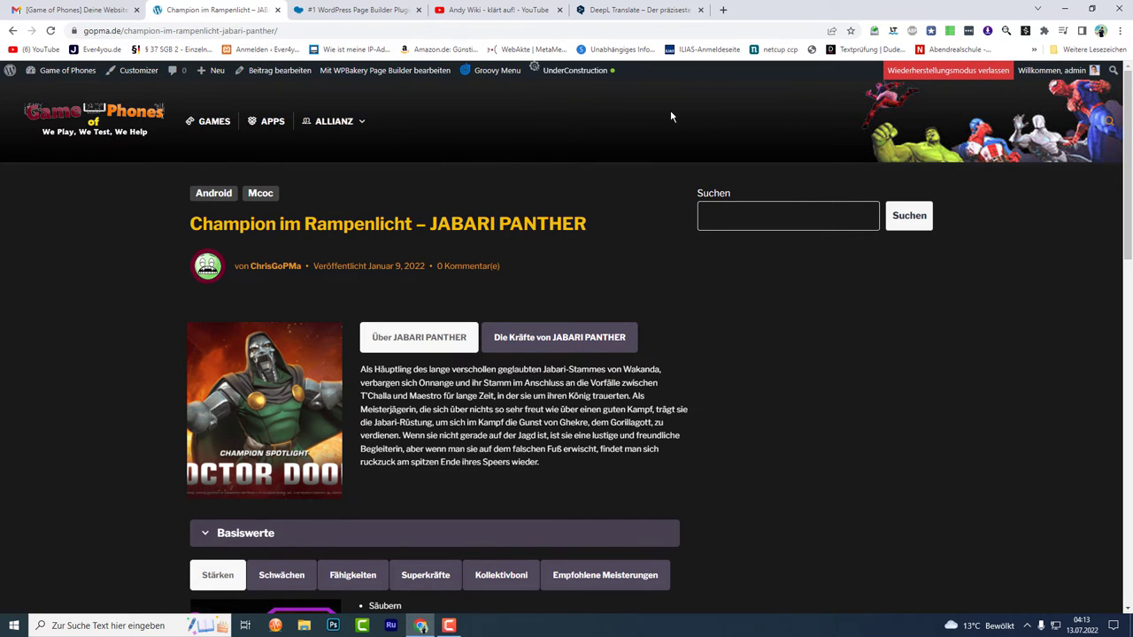
- Exit WordPress recovery mode from the JABARI PANTHER post and go to the site's admin dashboard
{"action": "left_click", "coordinate": [969, 77]}
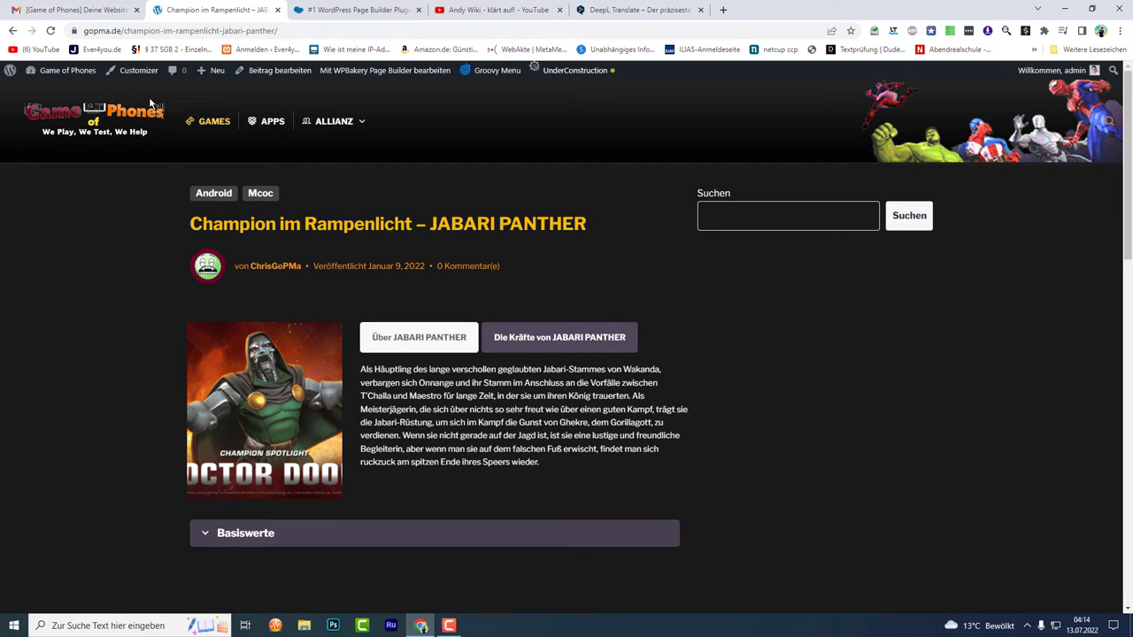
{"action": "mouse_move", "coordinate": [70, 72]}
{"action": "left_click", "coordinate": [46, 92]}
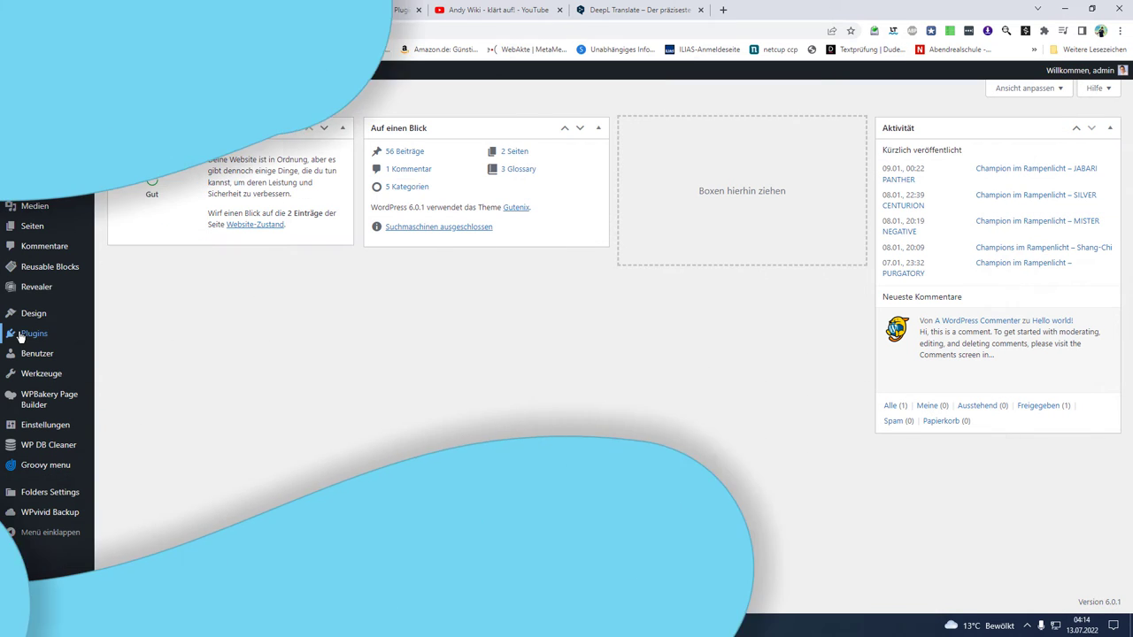
{"action": "mouse_move", "coordinate": [76, 323]}
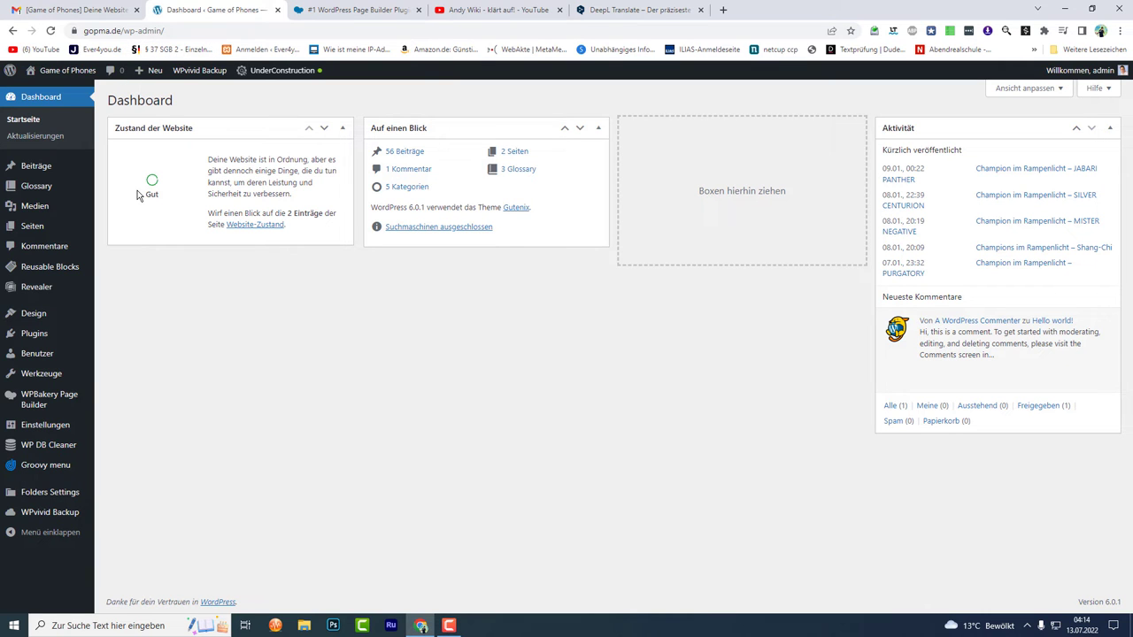
- Close the DeepL and YouTube browser tabs and return to the WordPress dashboard
{"action": "left_click", "coordinate": [620, 11]}
{"action": "left_click", "coordinate": [700, 9]}
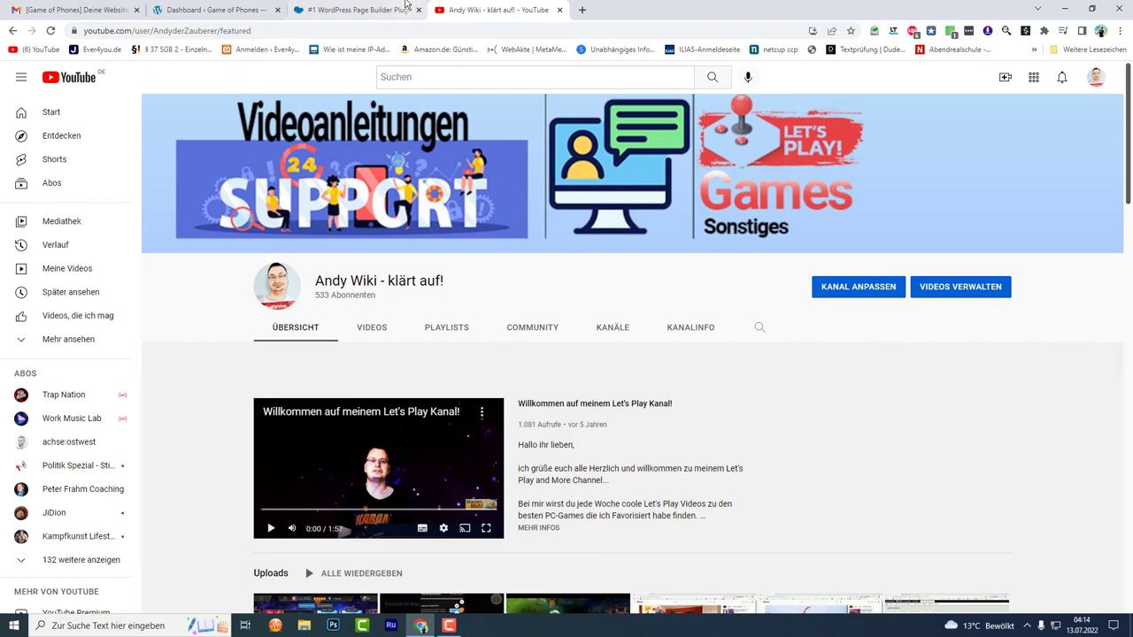
{"action": "left_click", "coordinate": [265, 9]}
{"action": "left_click", "coordinate": [513, 9]}
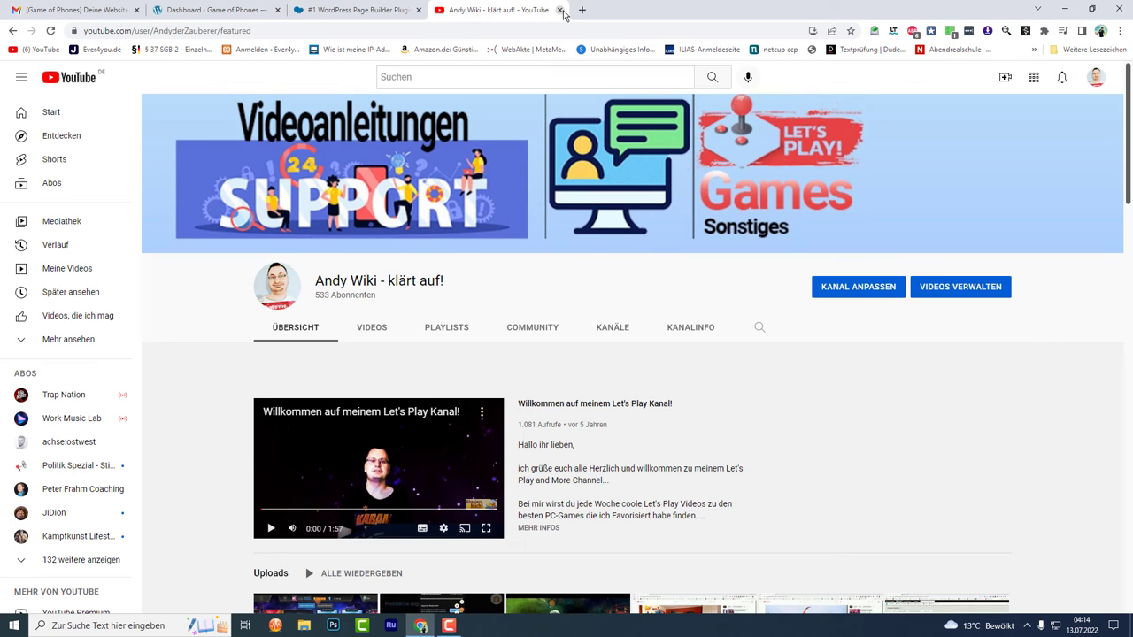
{"action": "left_click", "coordinate": [560, 10]}
{"action": "left_click", "coordinate": [222, 11]}
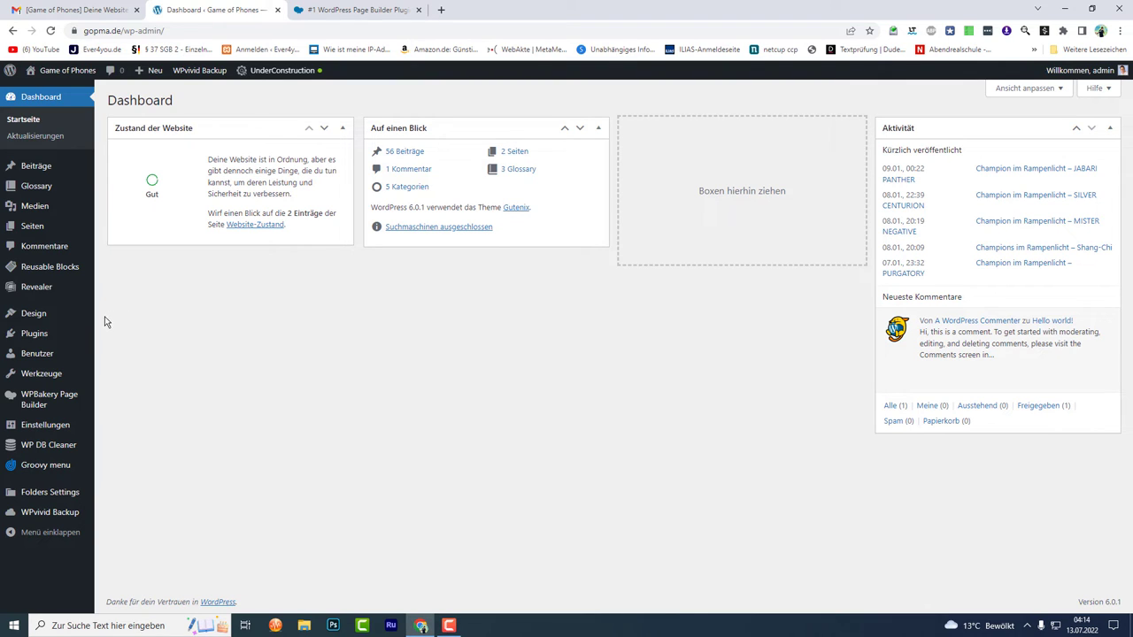
- Open the overview of installed plugins in the WordPress admin area
{"action": "mouse_move", "coordinate": [61, 343]}
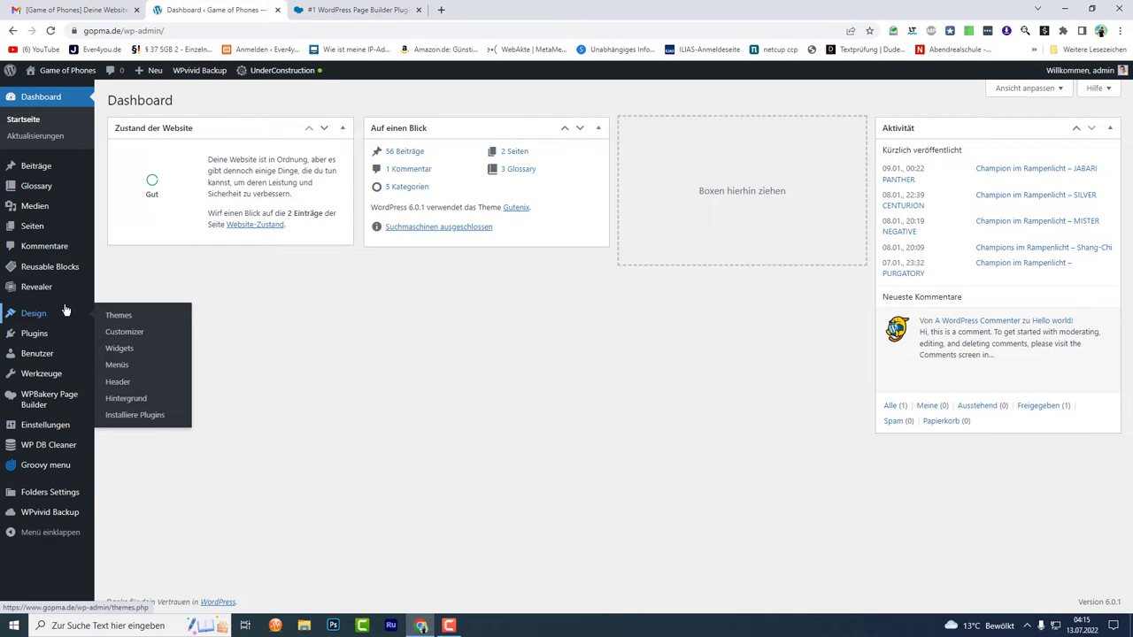
{"action": "mouse_move", "coordinate": [24, 387]}
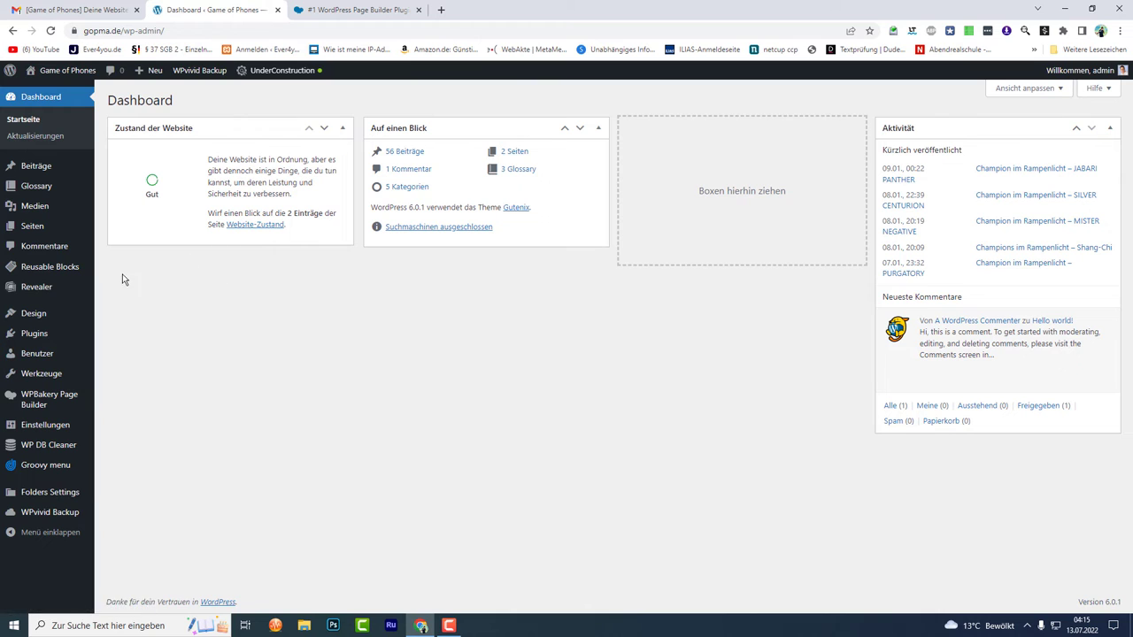
{"action": "mouse_move", "coordinate": [25, 312]}
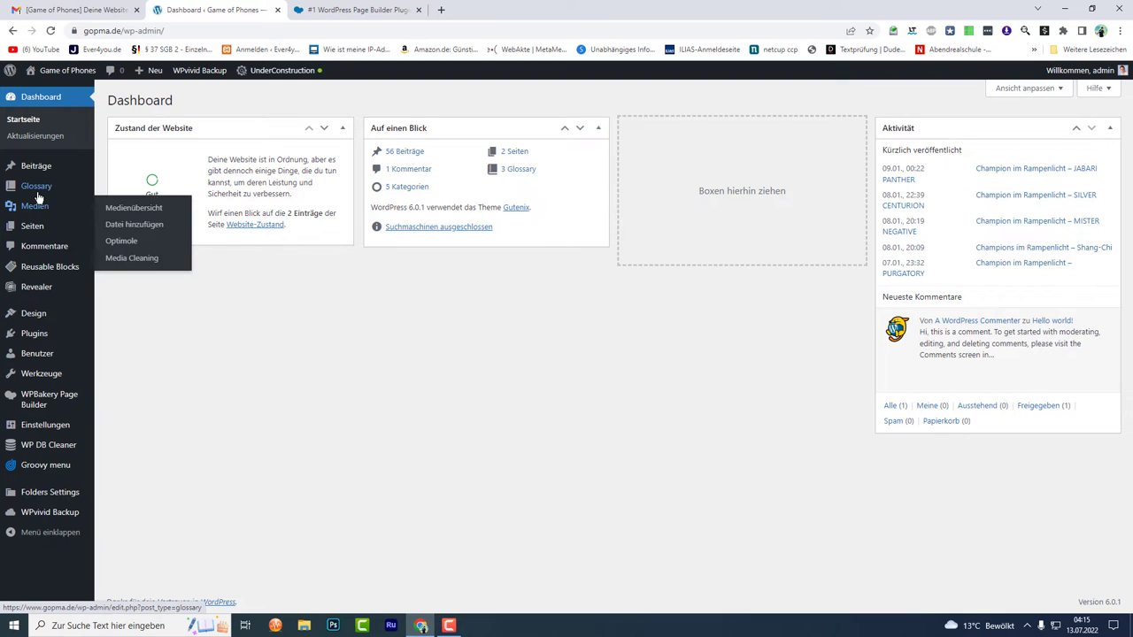
{"action": "mouse_move", "coordinate": [47, 197]}
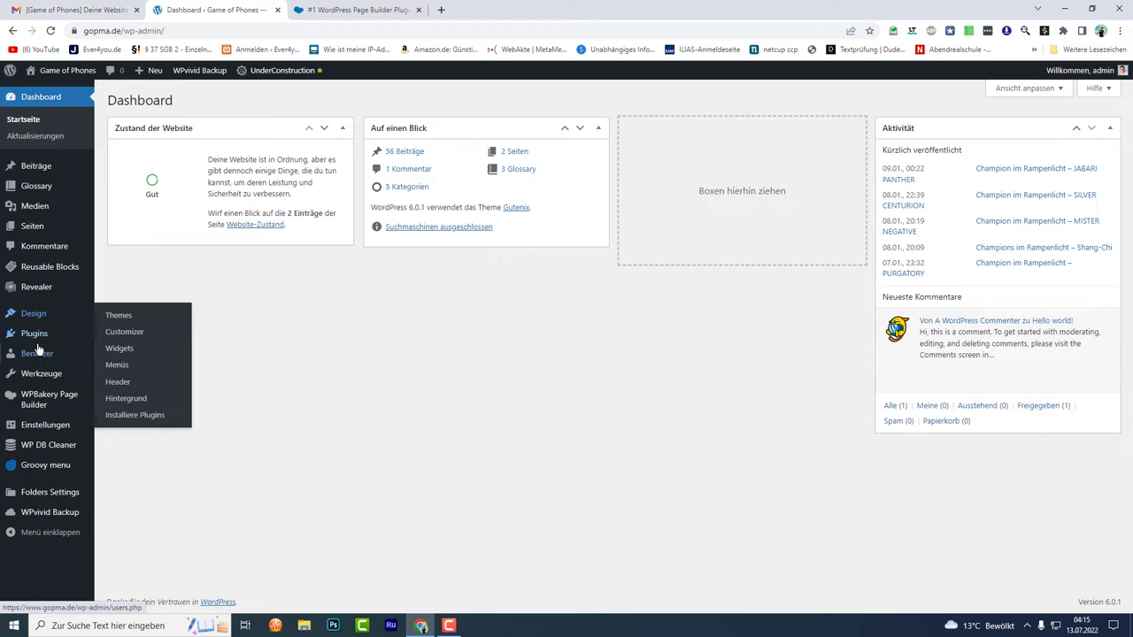
{"action": "mouse_move", "coordinate": [38, 340]}
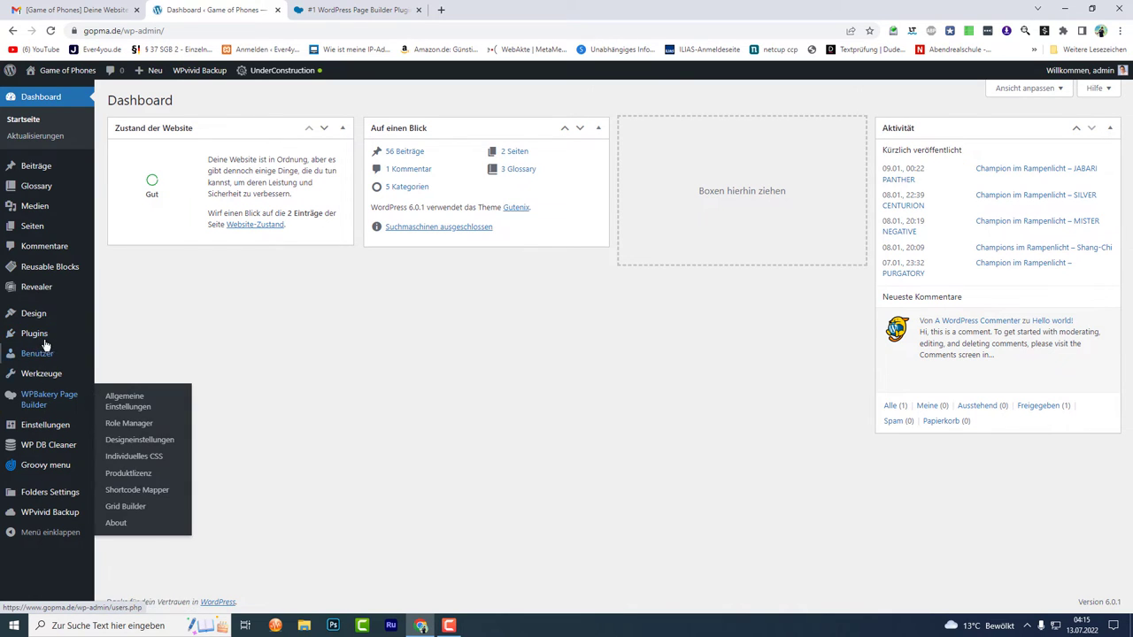
{"action": "mouse_move", "coordinate": [38, 401]}
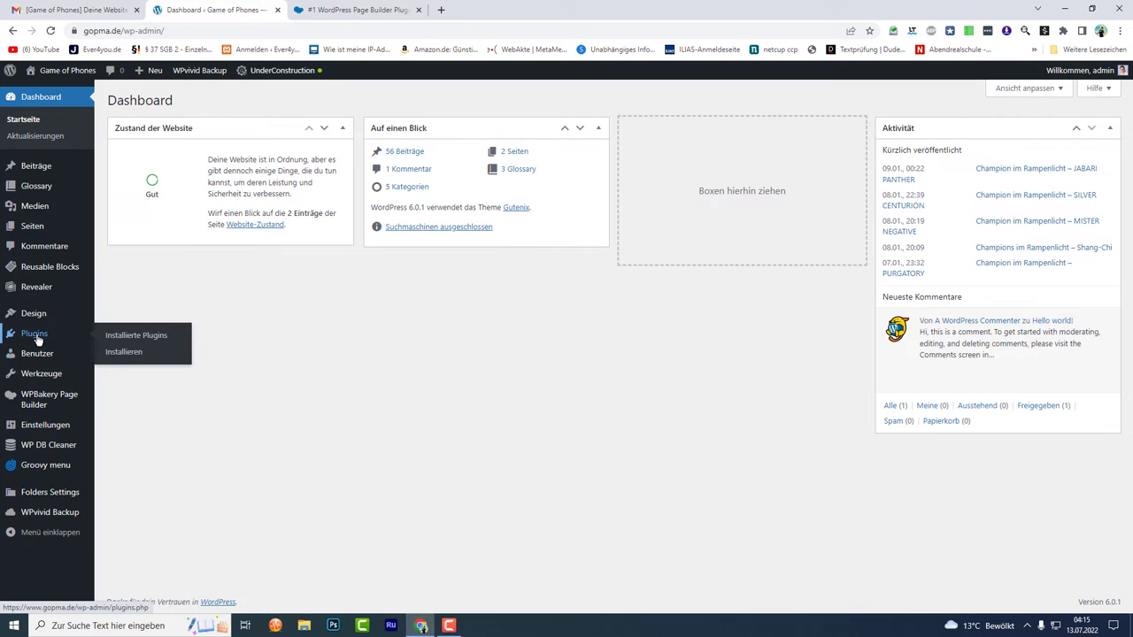
{"action": "left_click", "coordinate": [73, 351]}
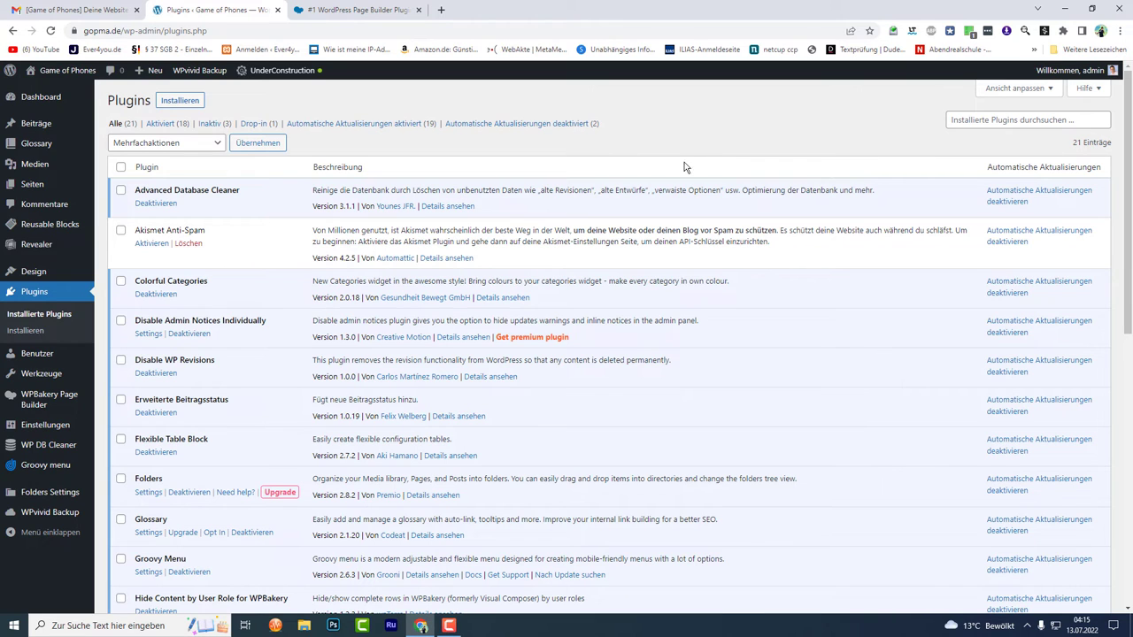
- Log out of the WordPress admin account and close the site's browser tab
{"action": "mouse_move", "coordinate": [1066, 70]}
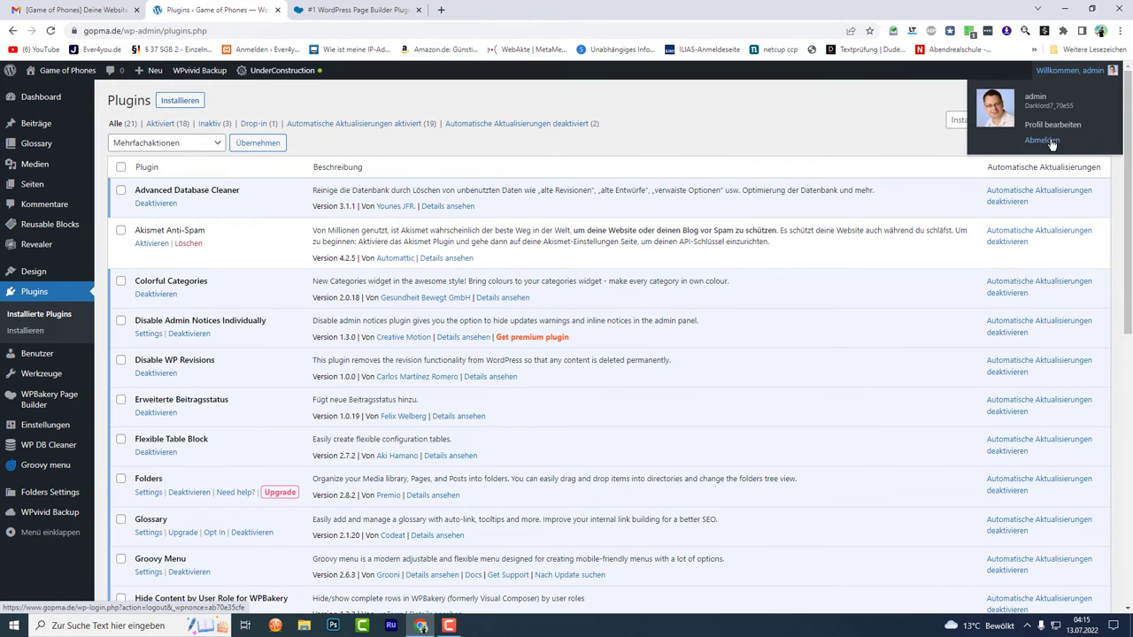
{"action": "left_click", "coordinate": [1047, 143]}
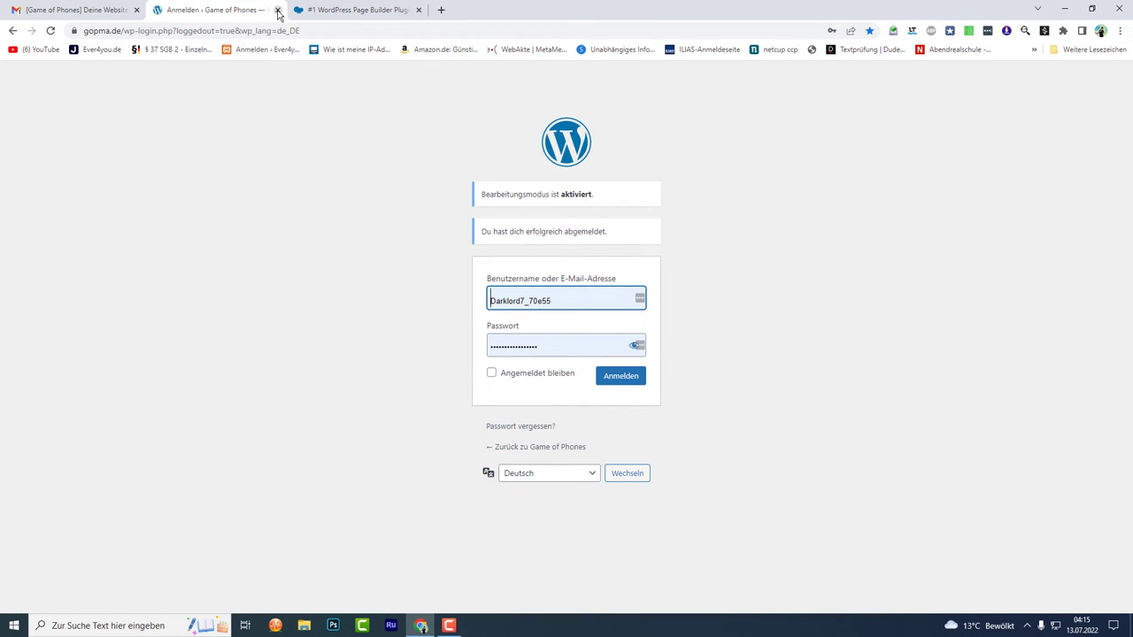
{"action": "left_click", "coordinate": [278, 10]}
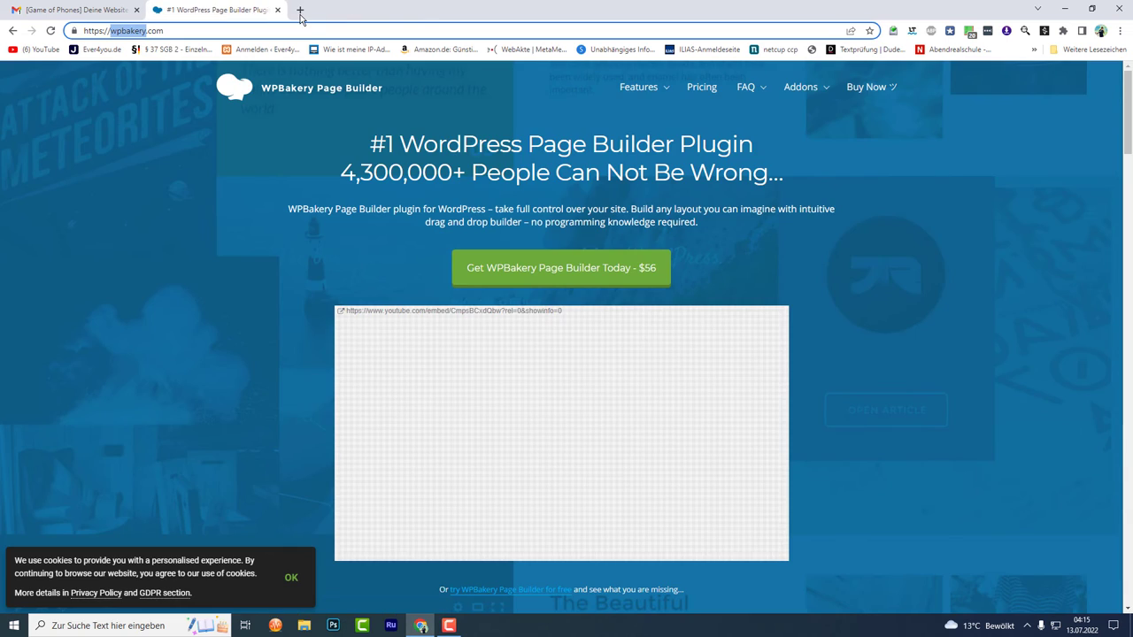
- Open the netcup customer control panel in a new browser tab and log in with the saved credentials
{"action": "left_click", "coordinate": [300, 10]}
{"action": "type", "text": "n"}
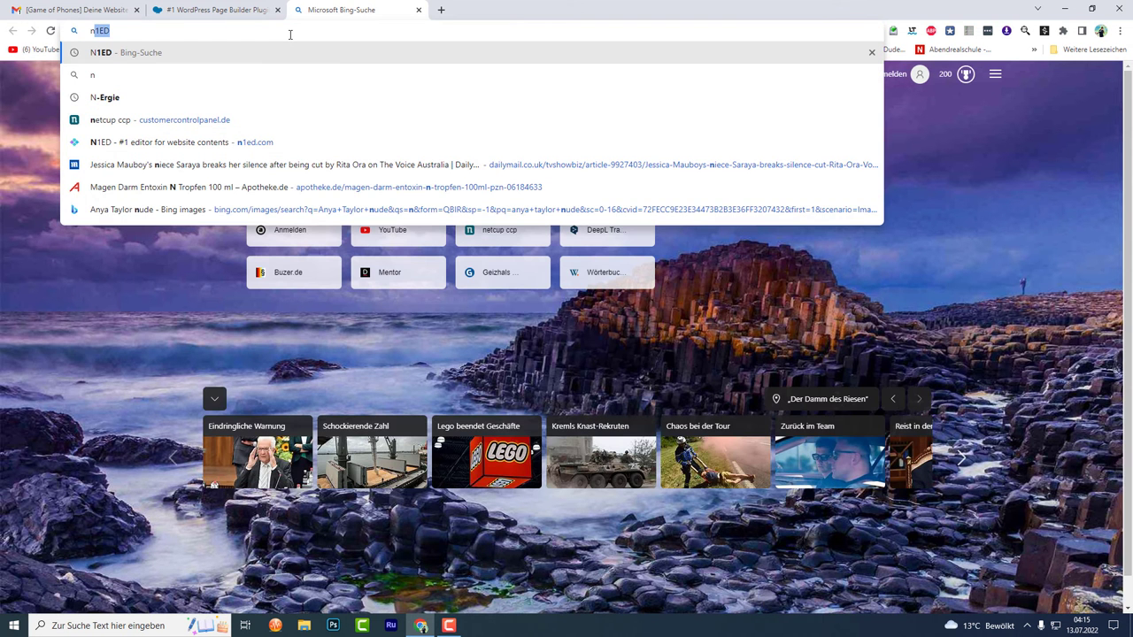
{"action": "key", "text": "BackSpace"}
{"action": "type", "text": "e"}
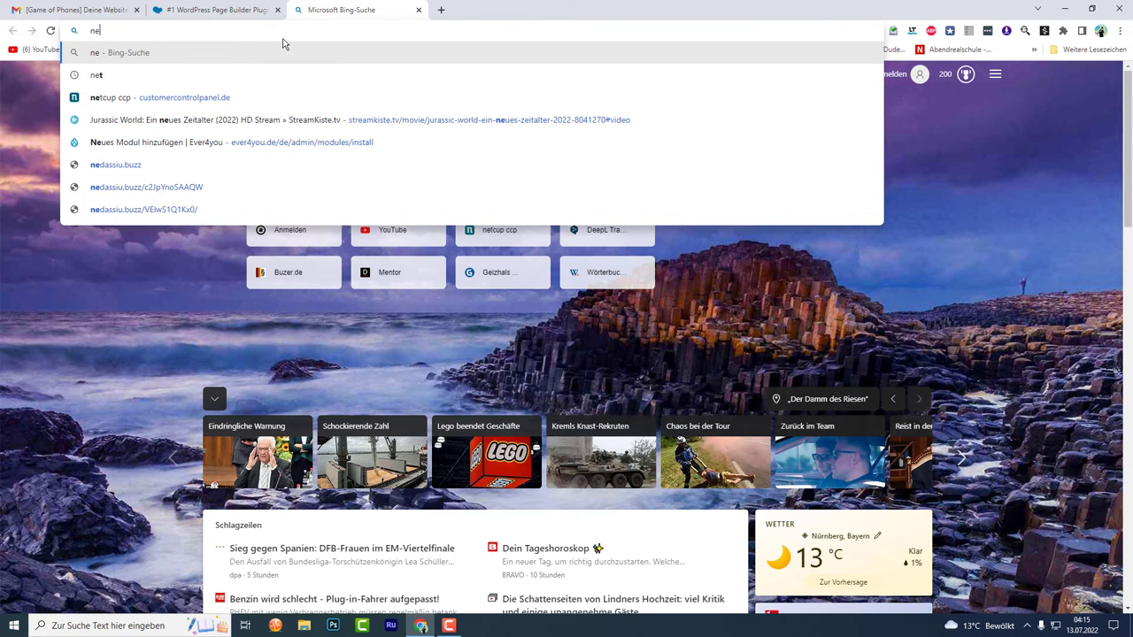
{"action": "left_click", "coordinate": [146, 96]}
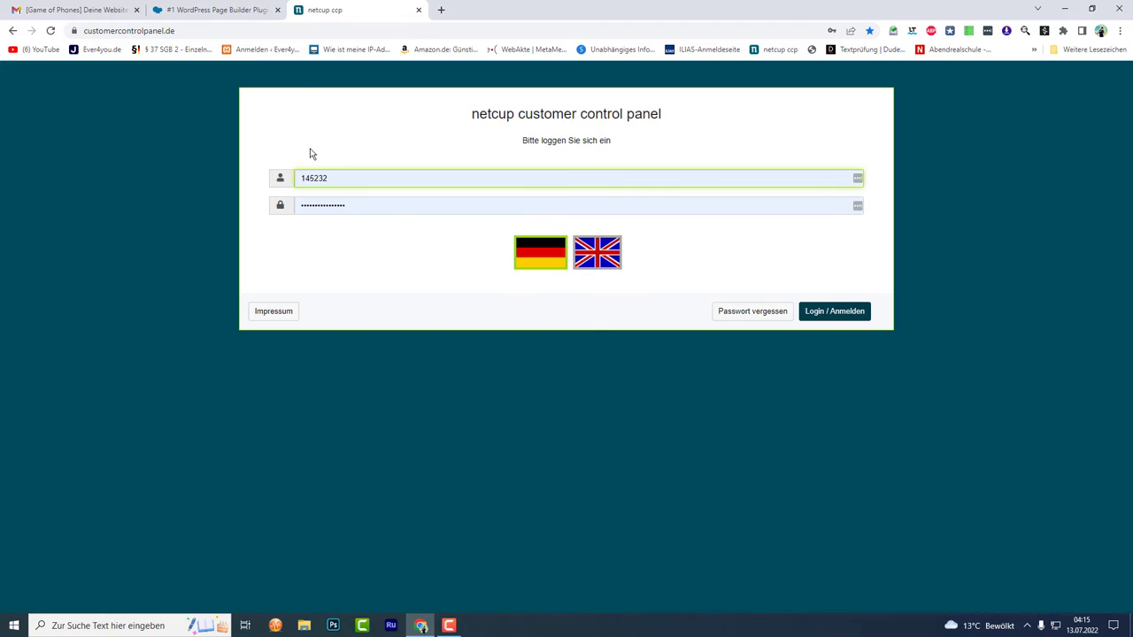
{"action": "left_click", "coordinate": [818, 317]}
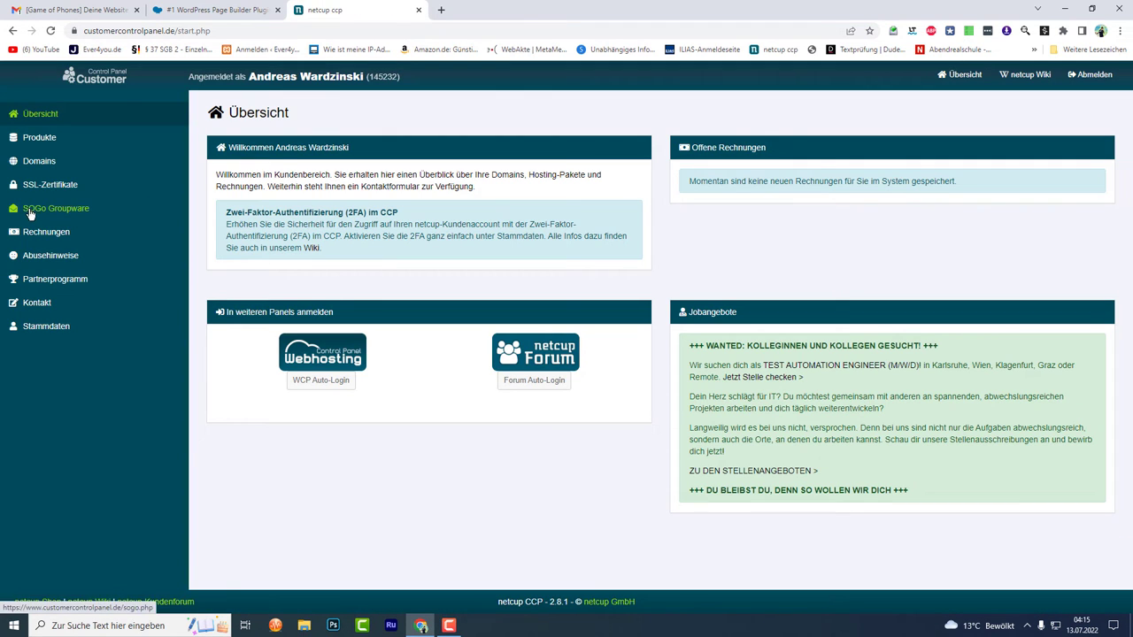
- Go to the webhosting product and open its web control panel through the automatic WEB login
{"action": "left_click", "coordinate": [306, 380]}
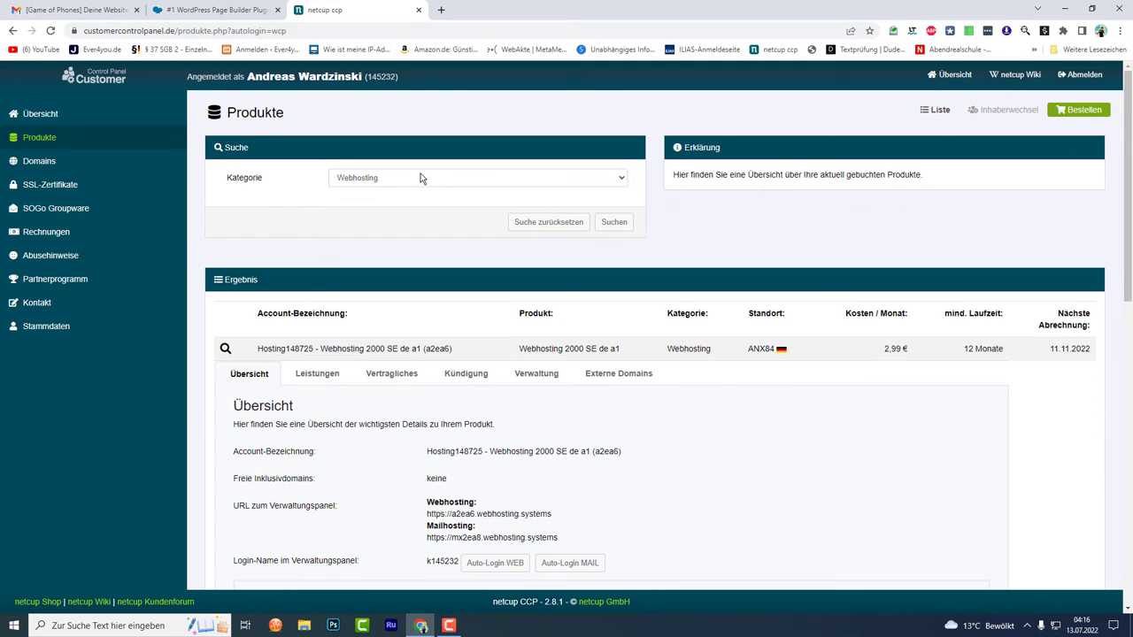
{"action": "scroll", "coordinate": [416, 184], "scroll_direction": "down", "scroll_amount": 3}
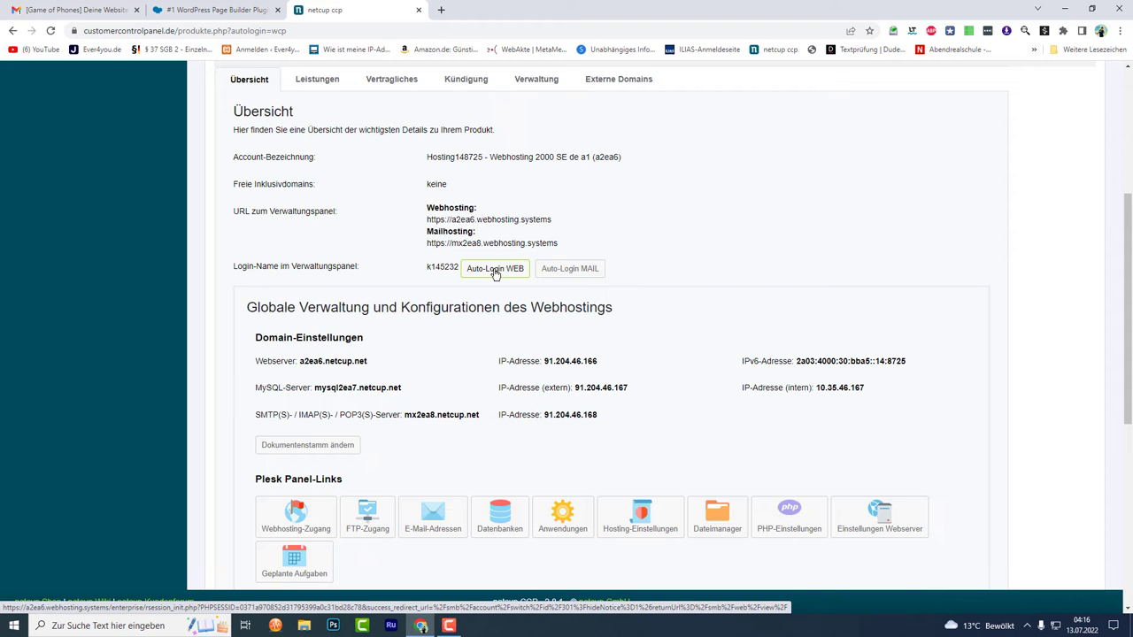
{"action": "left_click", "coordinate": [495, 269]}
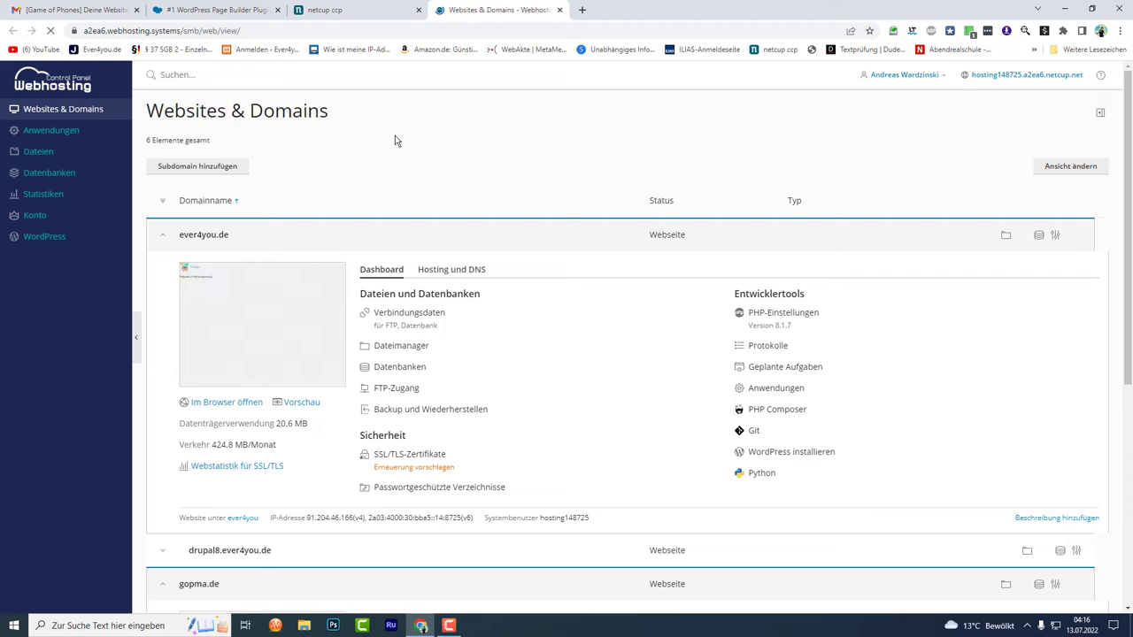
{"action": "left_click", "coordinate": [61, 237]}
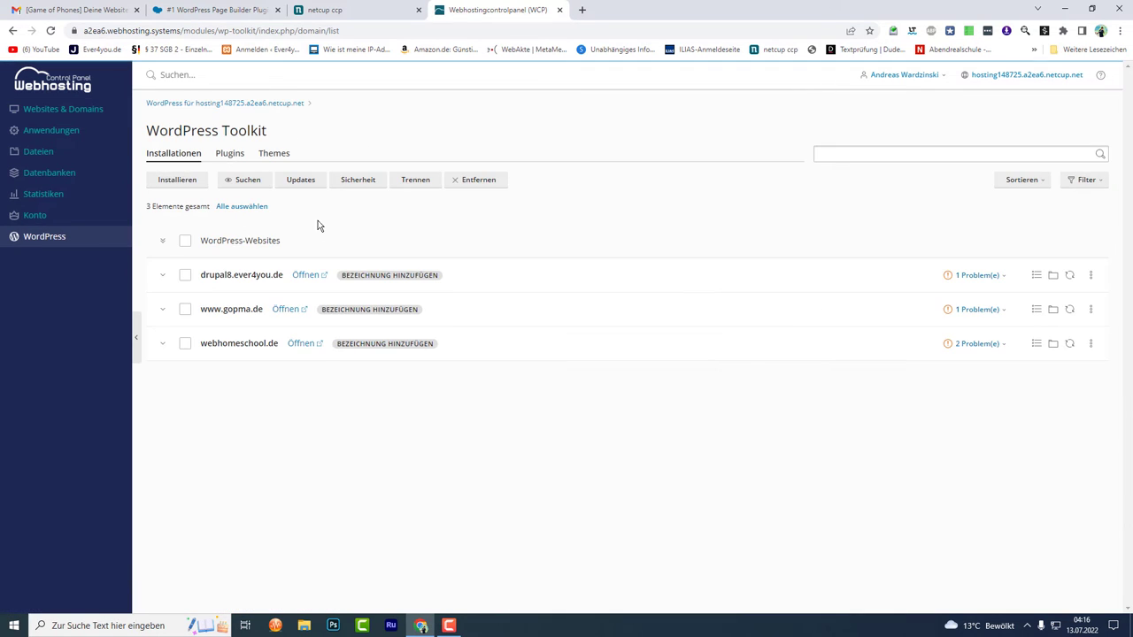
{"action": "left_click", "coordinate": [162, 310]}
{"action": "scroll", "coordinate": [334, 368], "scroll_direction": "down", "scroll_amount": 1}
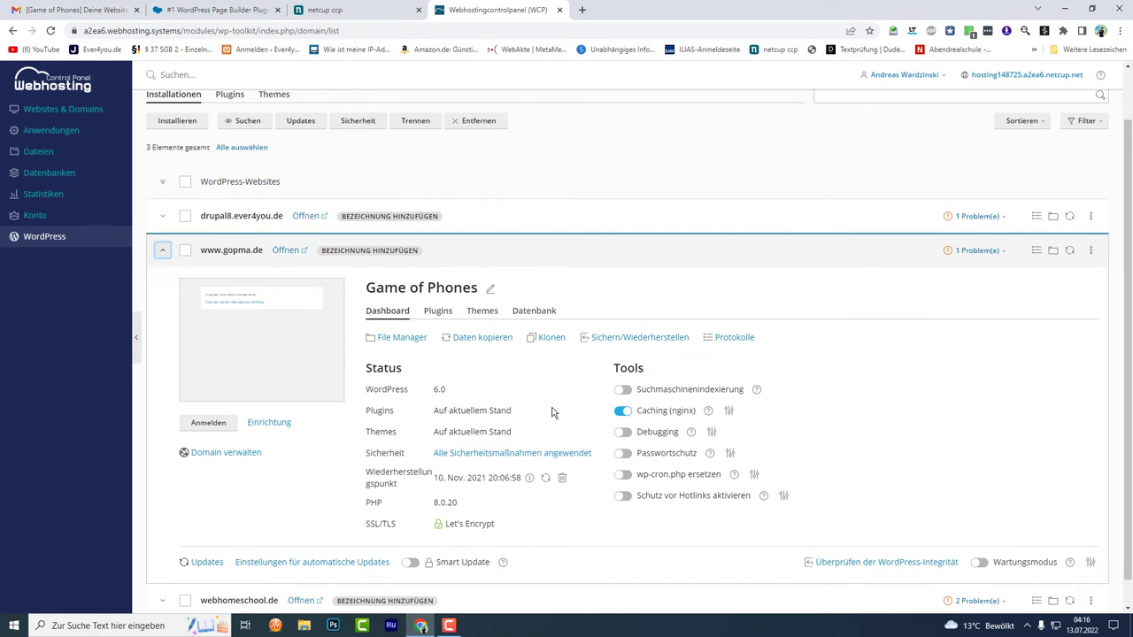
- Open the backup and restore view for Game of Phones and delete all existing backup files
{"action": "left_click", "coordinate": [596, 342]}
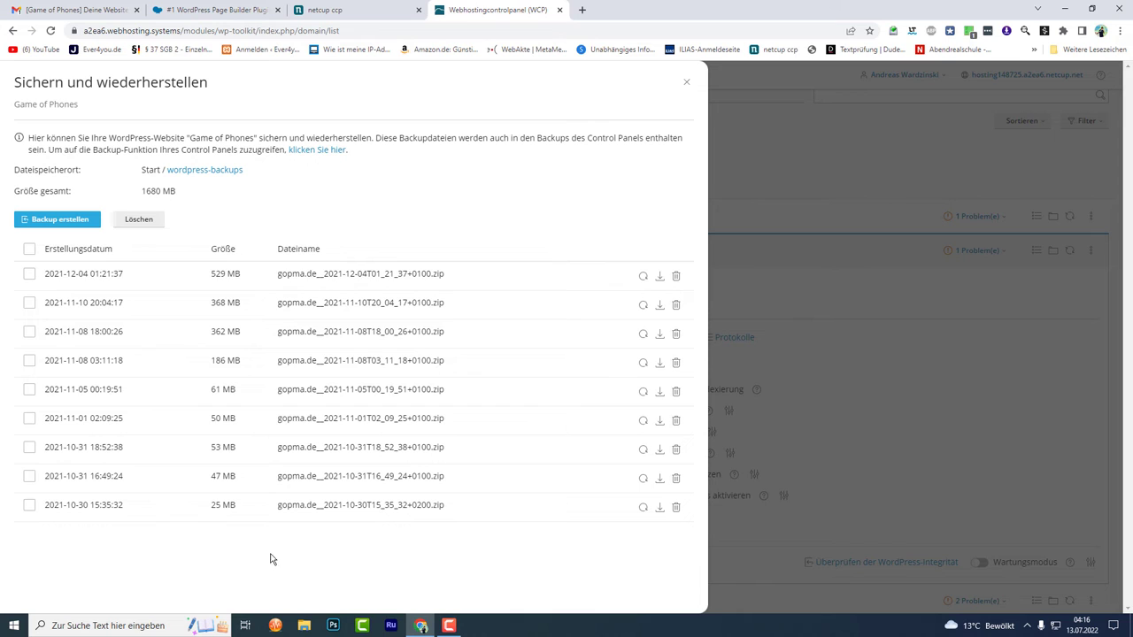
{"action": "left_click", "coordinate": [29, 249]}
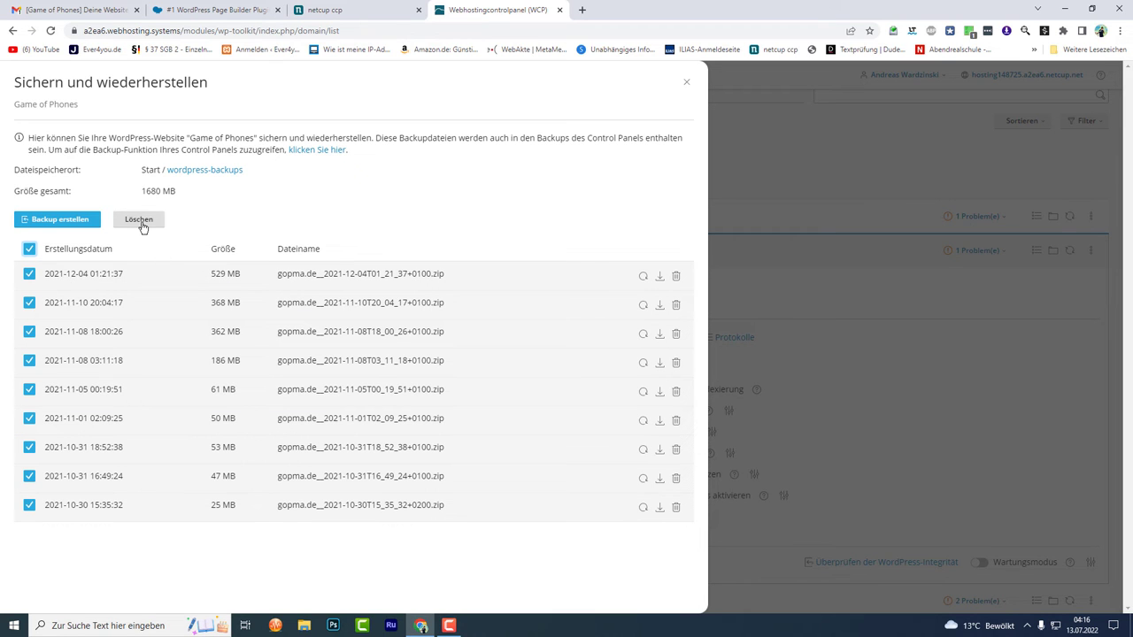
{"action": "left_click", "coordinate": [139, 220]}
{"action": "left_click", "coordinate": [75, 183]}
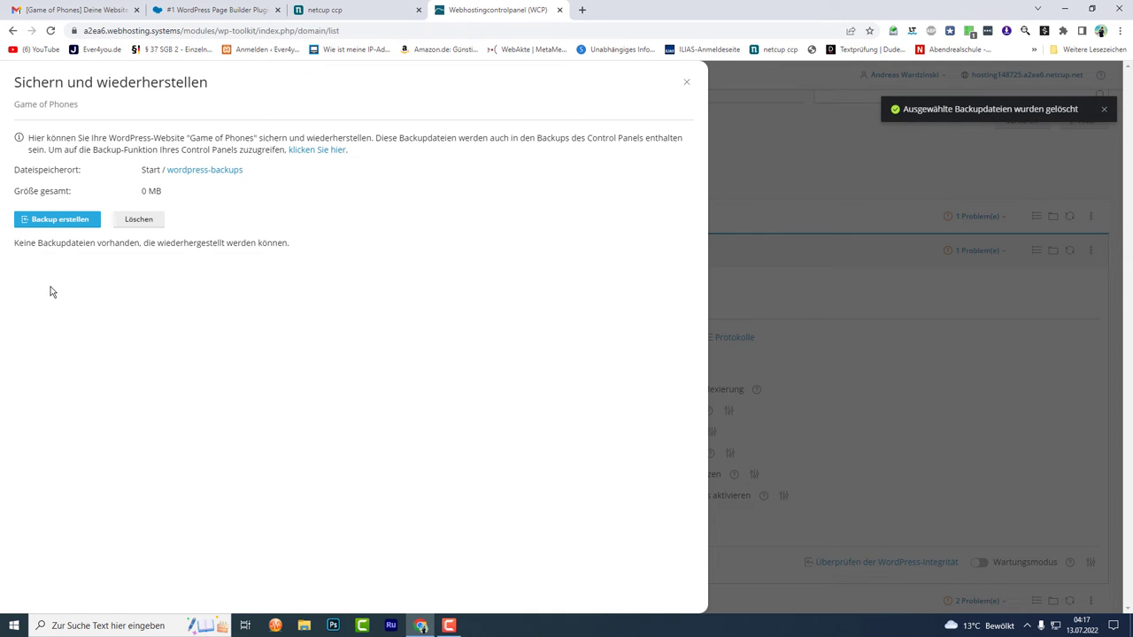
- Create a new backup of the Game of Phones website and close the backup view
{"action": "left_click", "coordinate": [64, 221]}
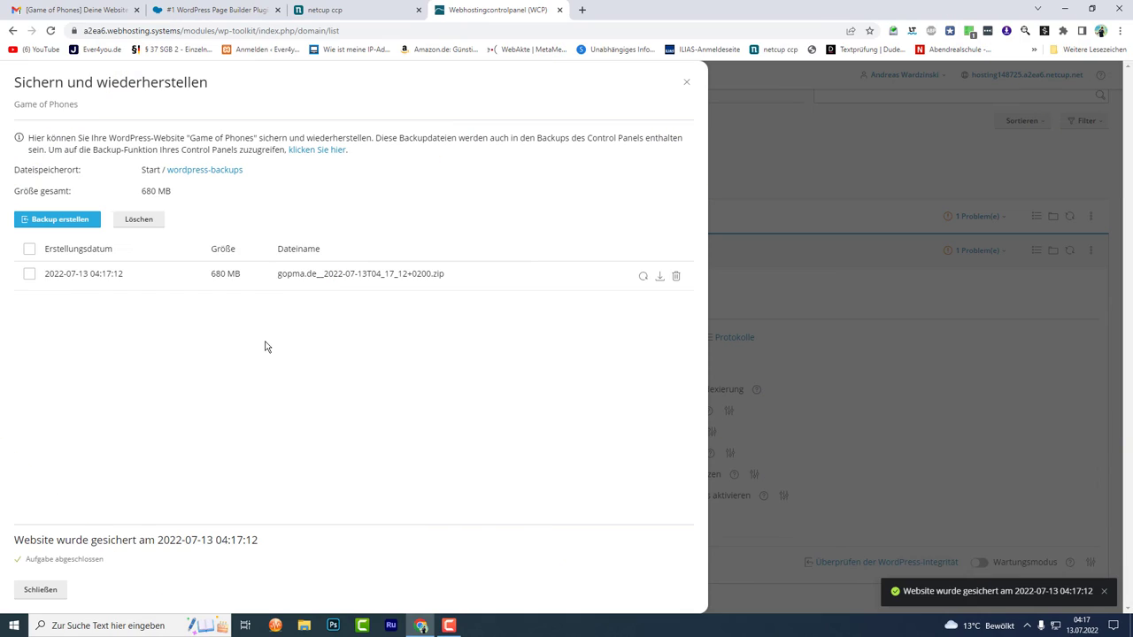
{"action": "left_click", "coordinate": [40, 591]}
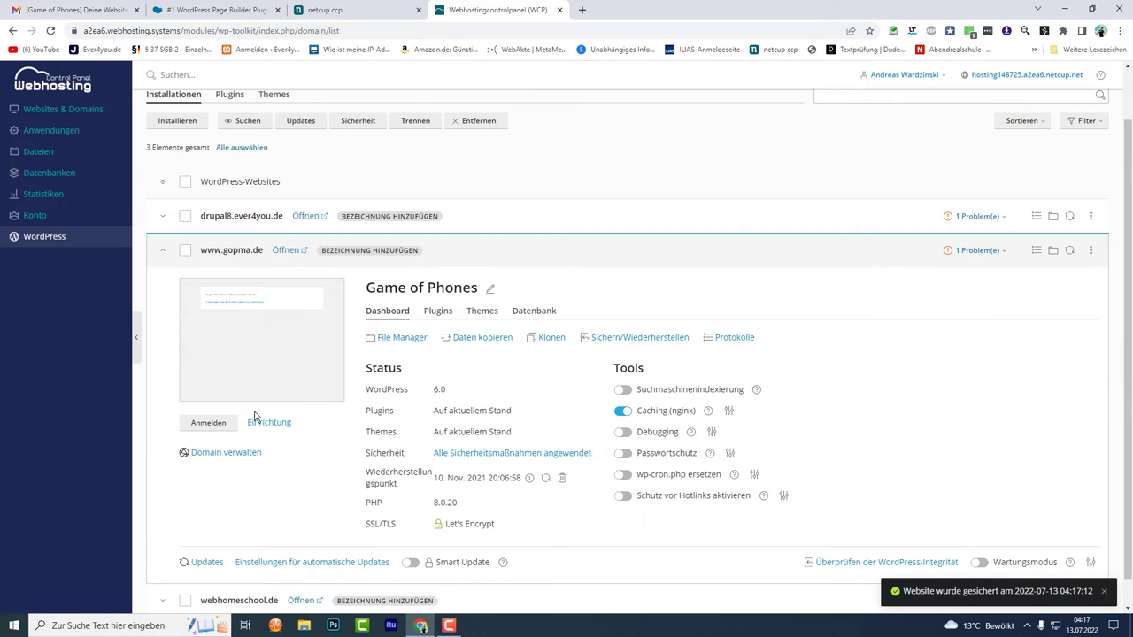
{"action": "mouse_move", "coordinate": [249, 404]}
{"action": "left_click", "coordinate": [520, 312]}
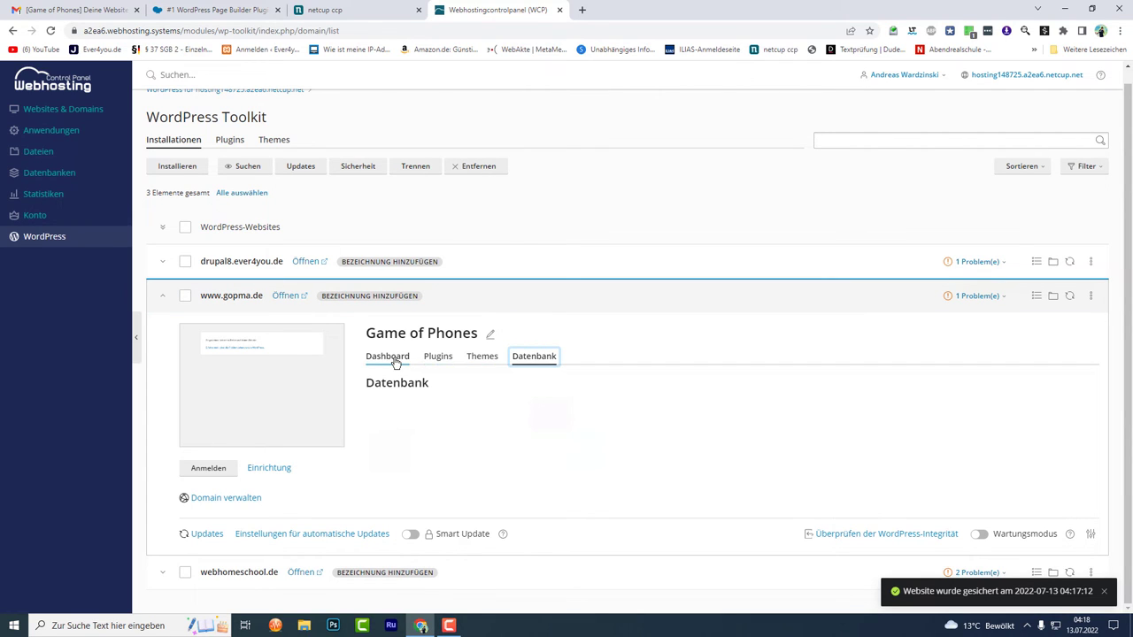
{"action": "left_click", "coordinate": [1002, 300]}
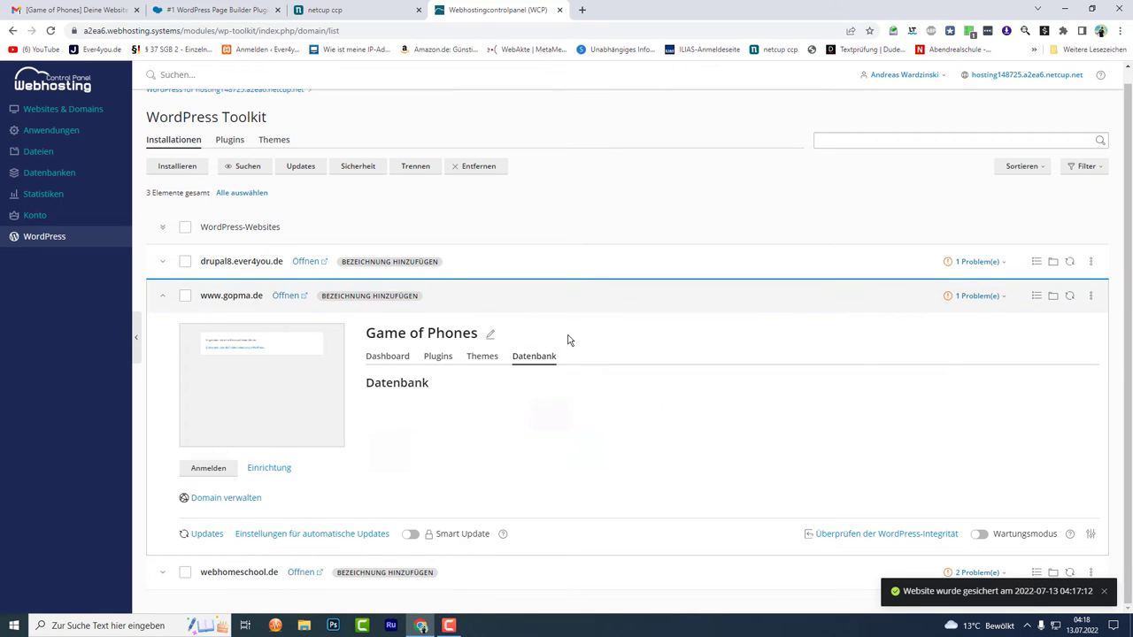
{"action": "left_click", "coordinate": [380, 361]}
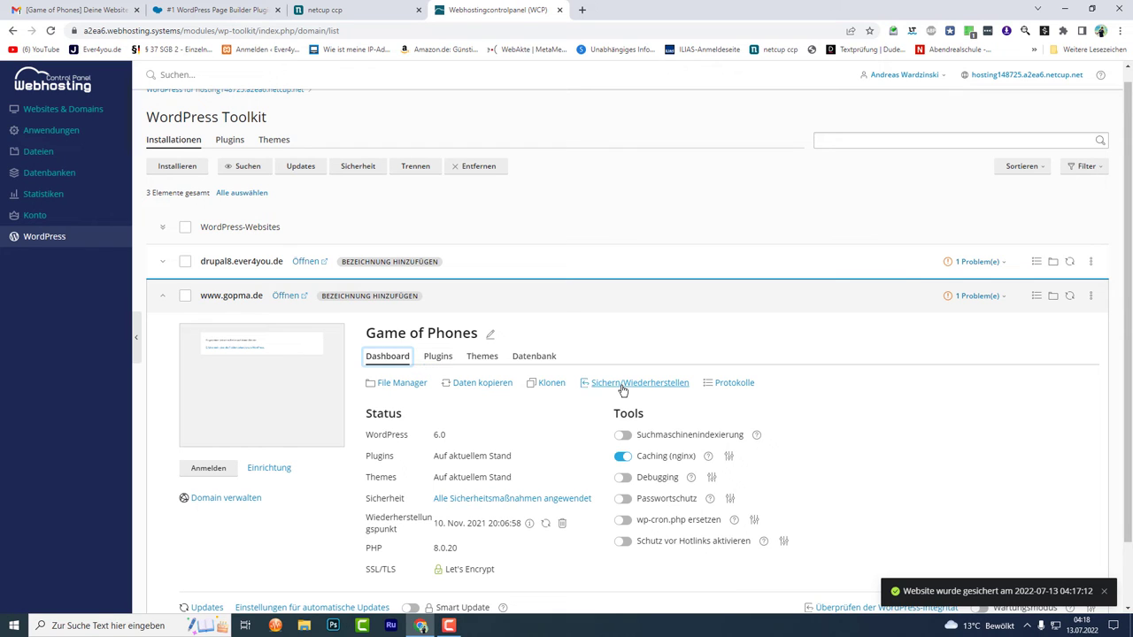
{"action": "left_click", "coordinate": [533, 361]}
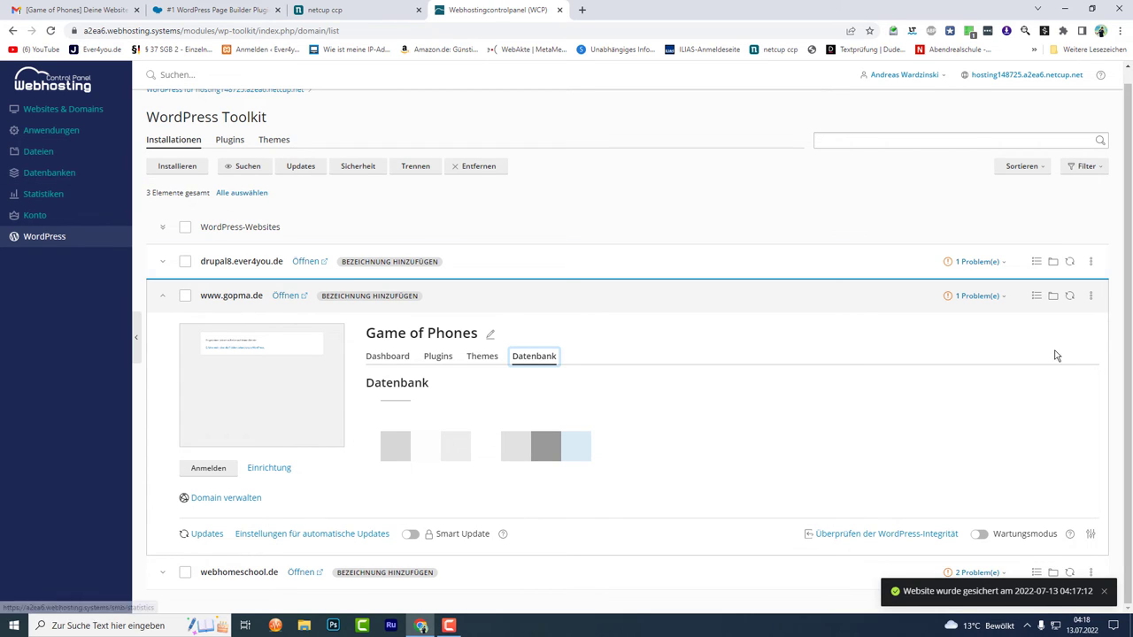
{"action": "left_click", "coordinate": [385, 359]}
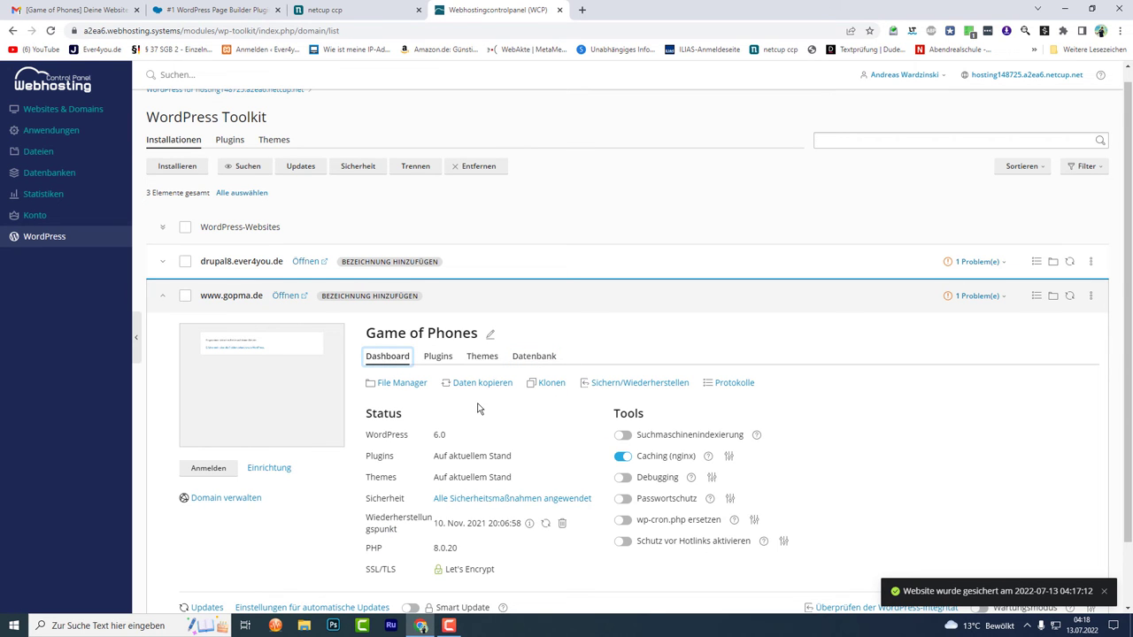
- View the Game of Phones backup list and the administrator setup dialog, closing each one after viewing
{"action": "left_click", "coordinate": [597, 391]}
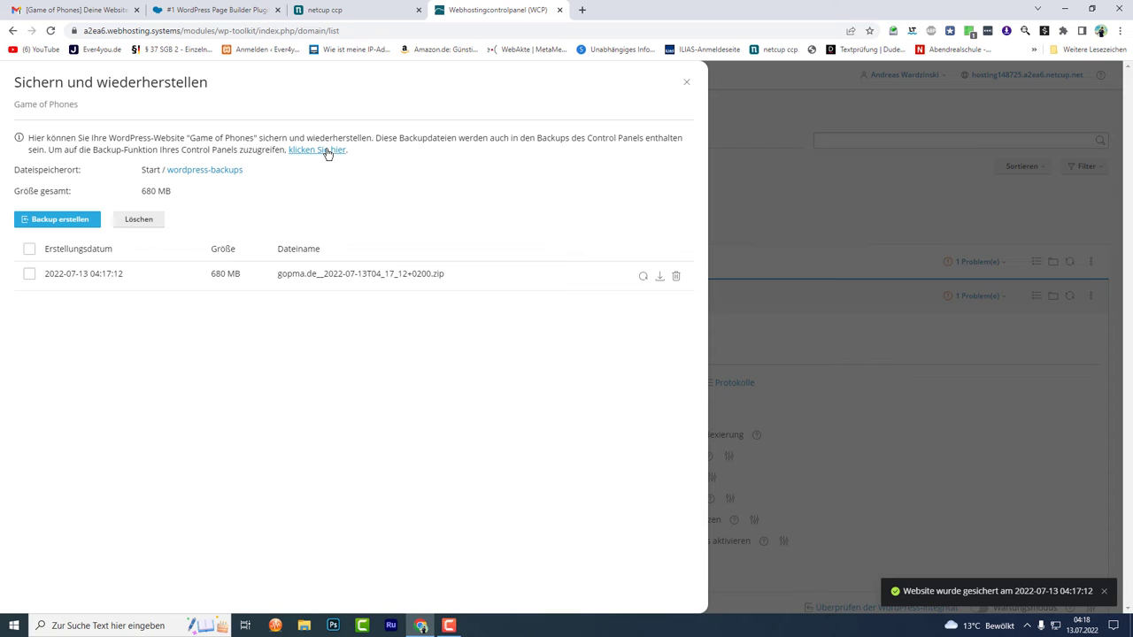
{"action": "left_click", "coordinate": [687, 84]}
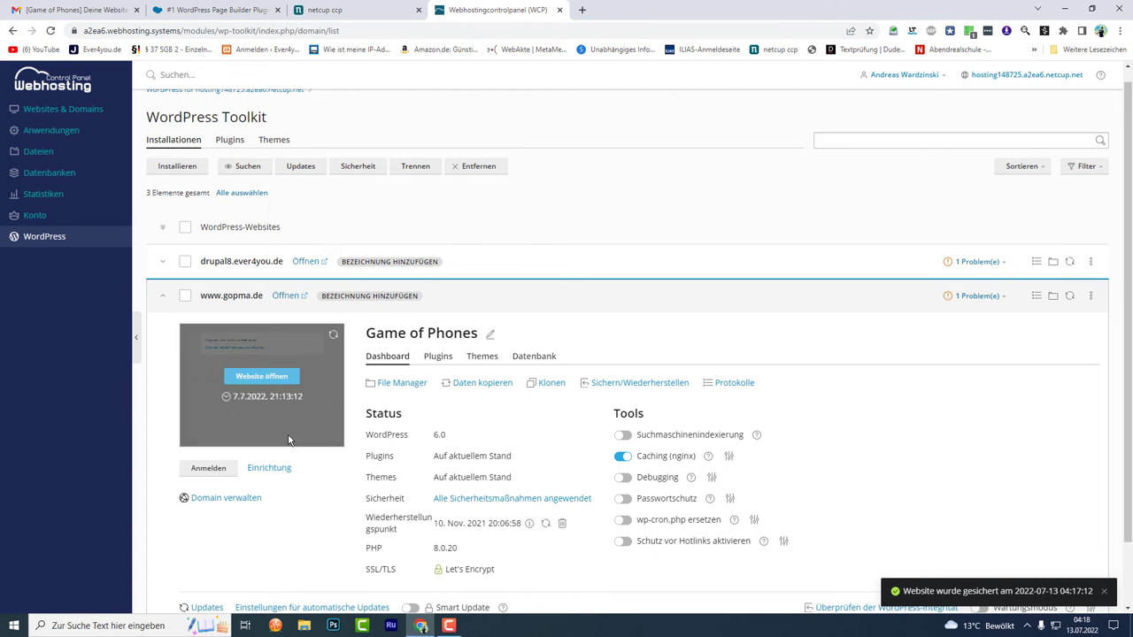
{"action": "left_click", "coordinate": [212, 469]}
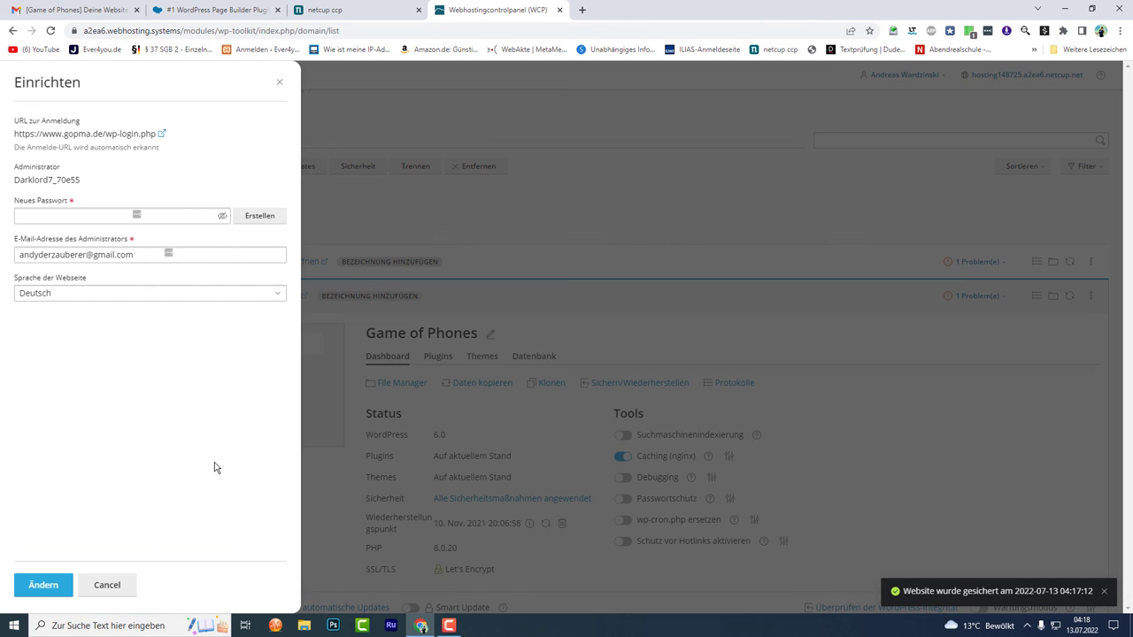
{"action": "left_click", "coordinate": [486, 219]}
{"action": "left_click", "coordinate": [447, 358]}
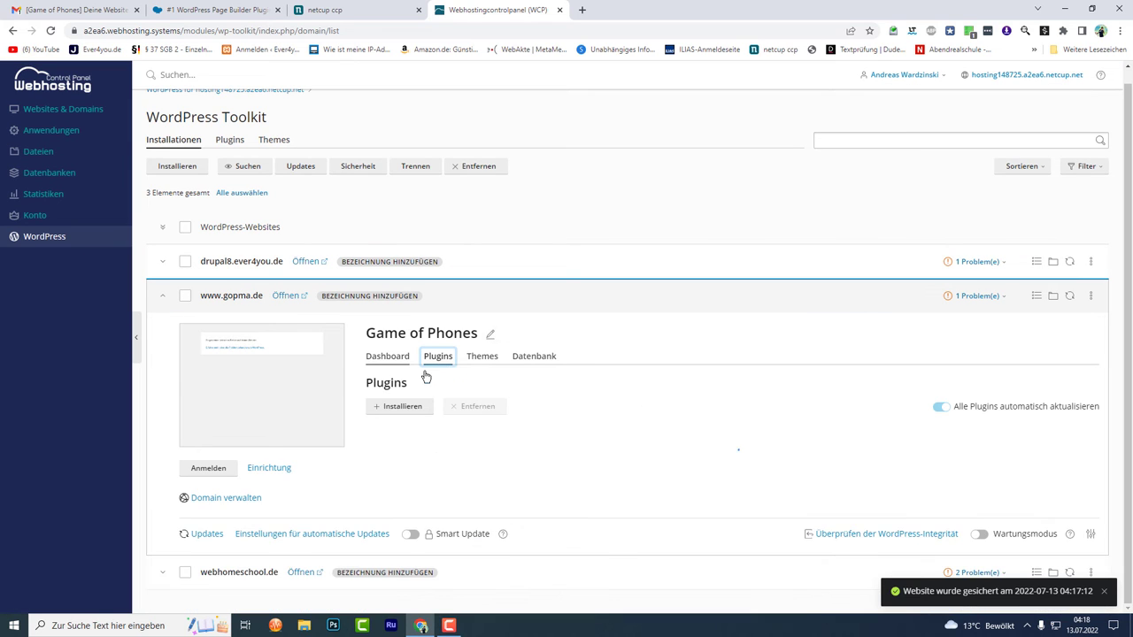
{"action": "left_click", "coordinate": [408, 411]}
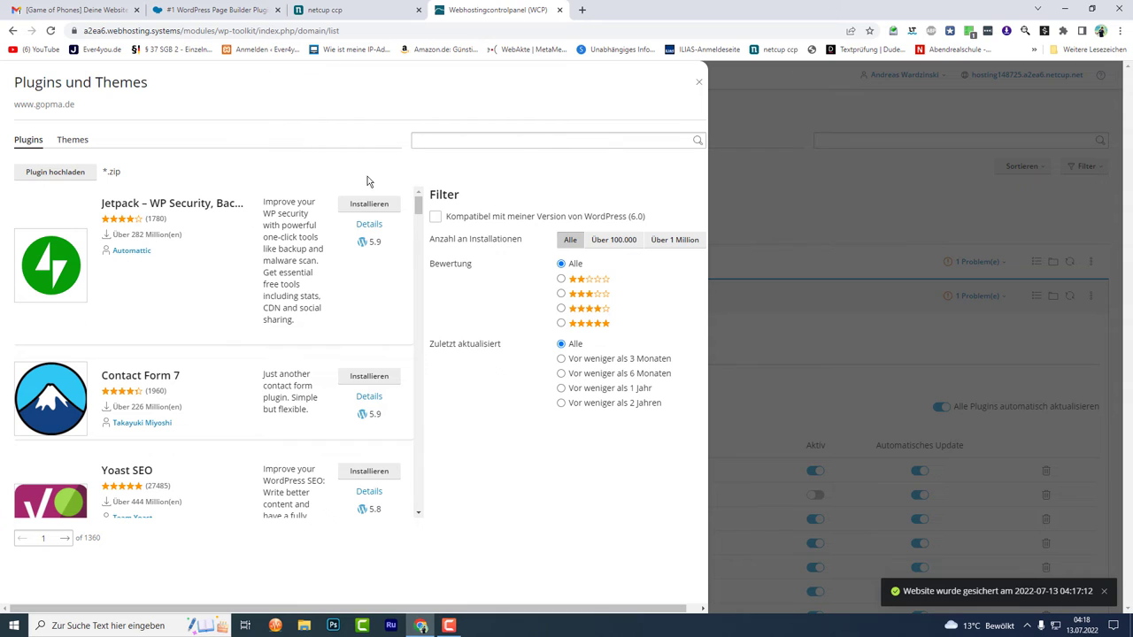
{"action": "left_click", "coordinate": [432, 139]}
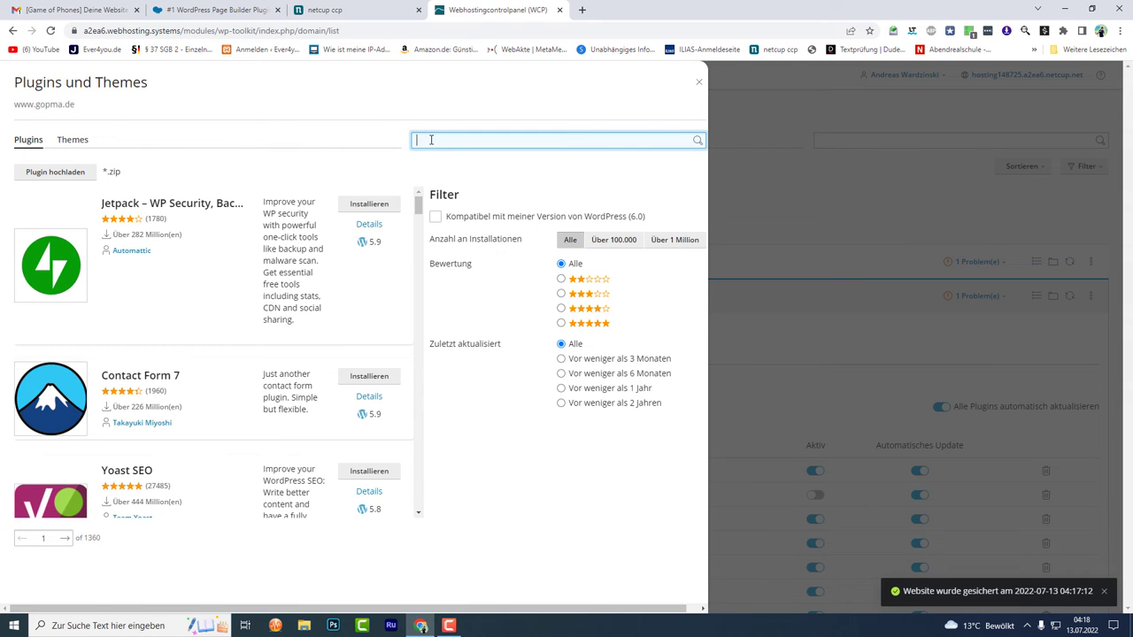
{"action": "type", "text": "Bui"}
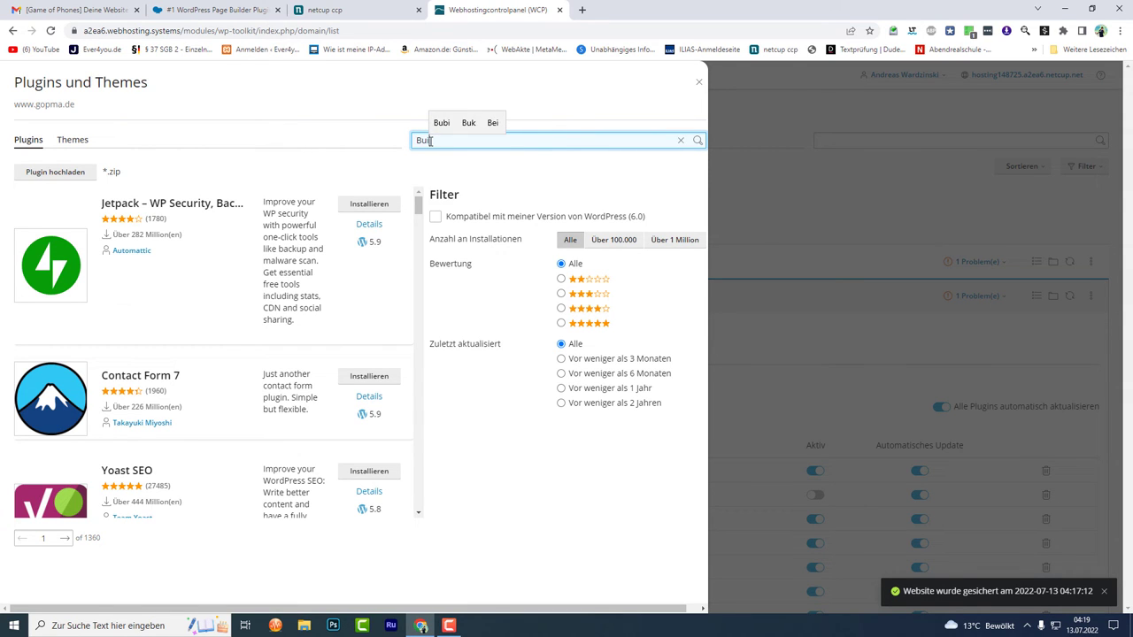
{"action": "type", "text": "lder"}
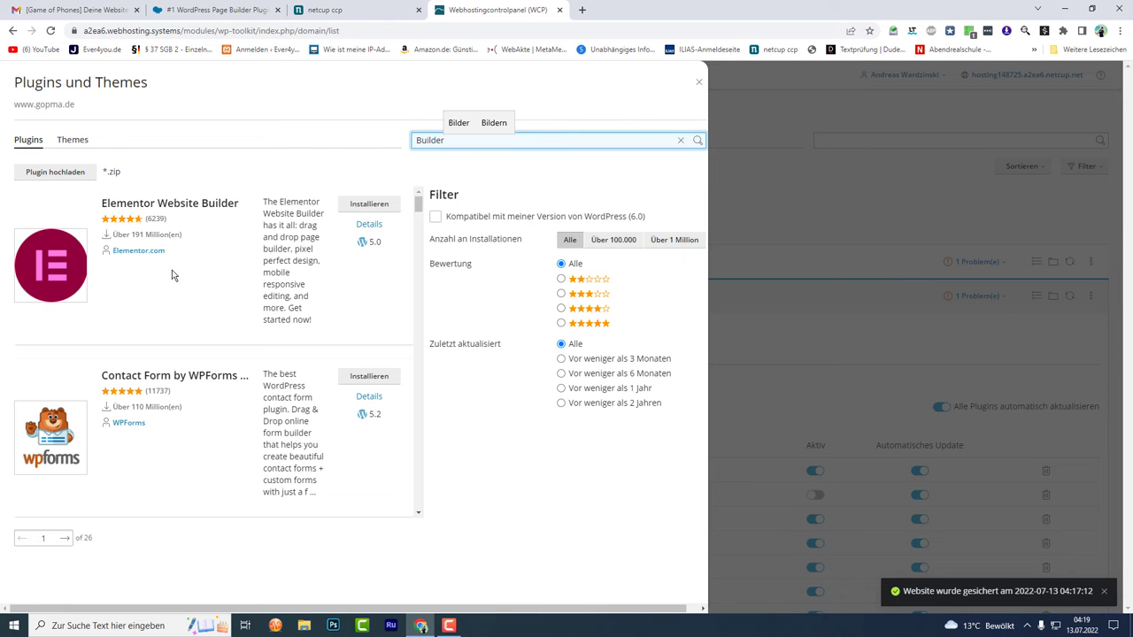
{"action": "scroll", "coordinate": [194, 287], "scroll_direction": "down", "scroll_amount": 8}
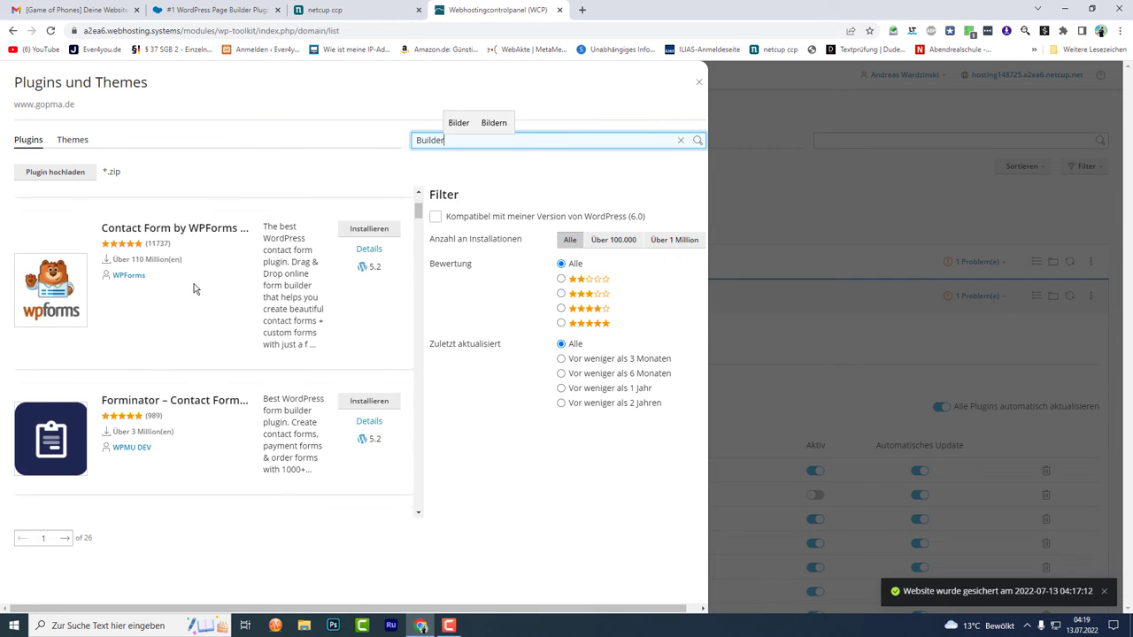
{"action": "scroll", "coordinate": [193, 290], "scroll_direction": "down", "scroll_amount": 5}
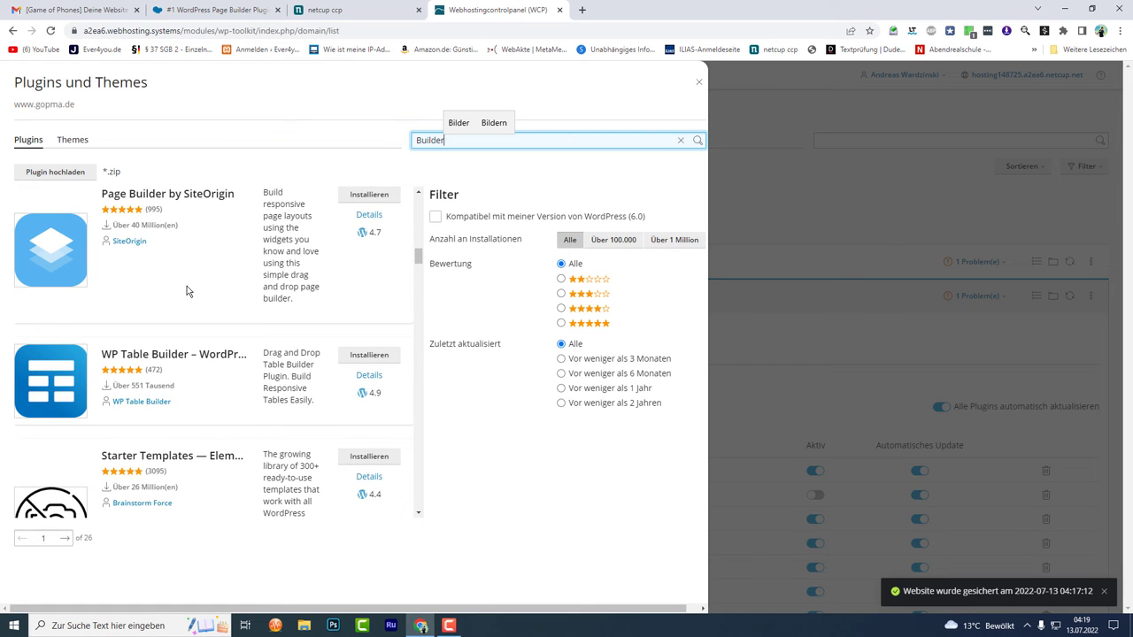
{"action": "scroll", "coordinate": [190, 276], "scroll_direction": "up", "scroll_amount": 15}
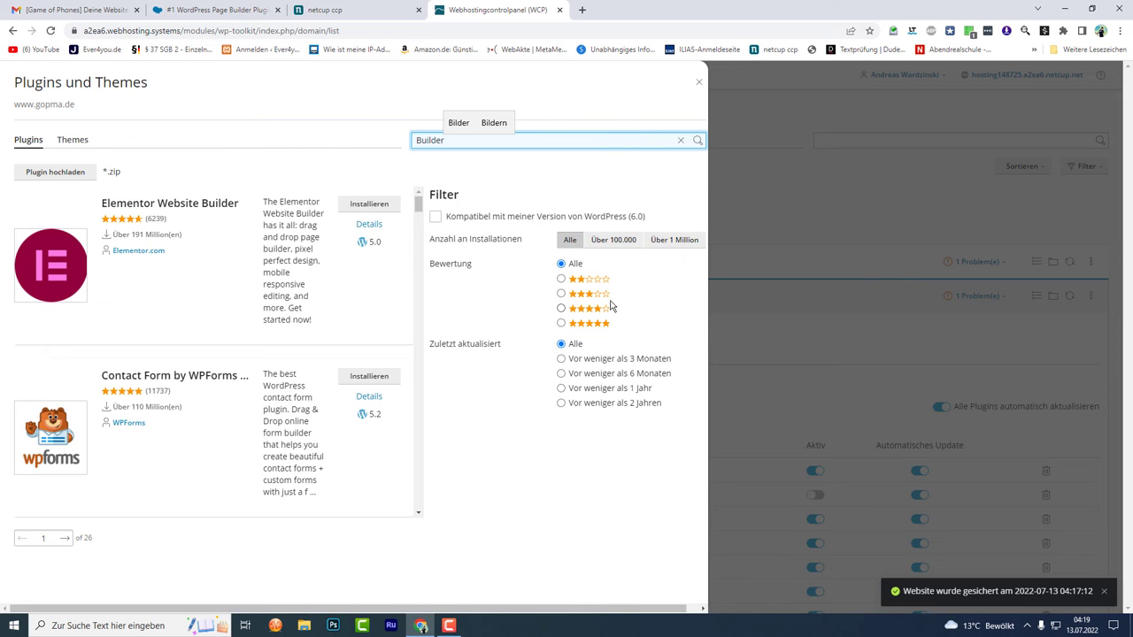
- Filter the Builder plugins by a four-star rating and compatibility with WordPress 6.0, and look through the filtered list
{"action": "left_click", "coordinate": [561, 309]}
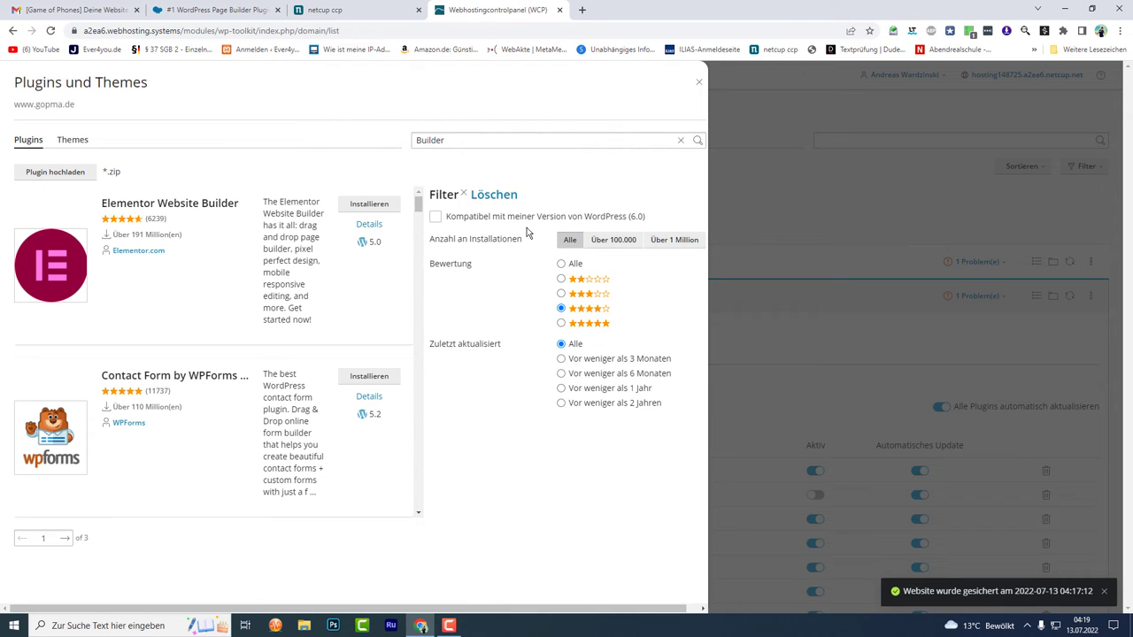
{"action": "left_click", "coordinate": [434, 218]}
{"action": "scroll", "coordinate": [124, 288], "scroll_direction": "down", "scroll_amount": 5}
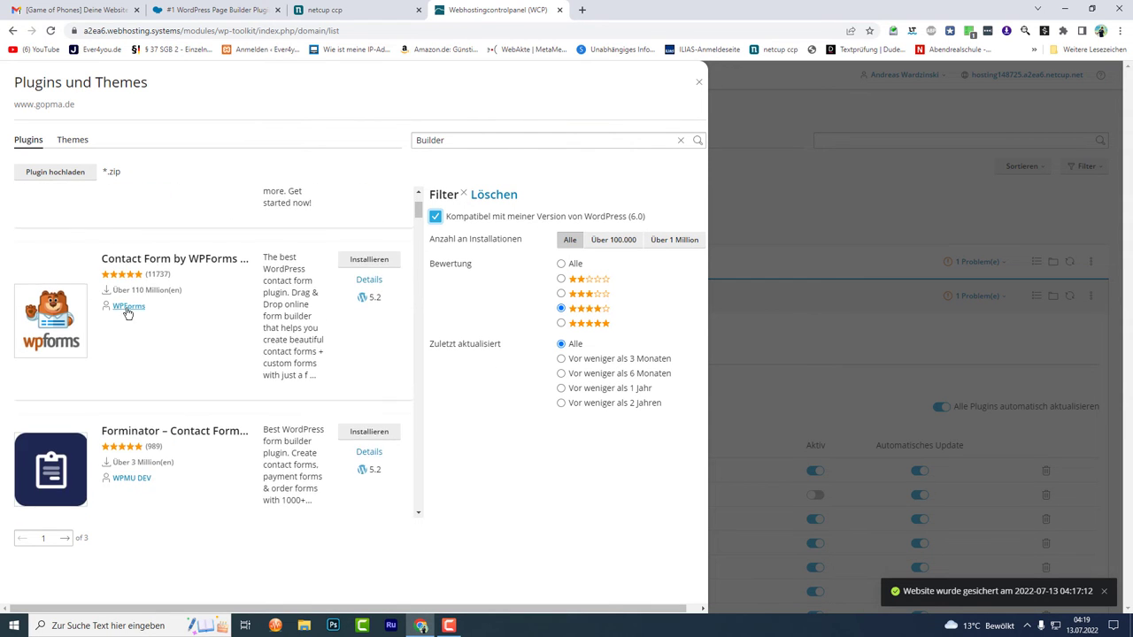
{"action": "scroll", "coordinate": [142, 342], "scroll_direction": "down", "scroll_amount": 6}
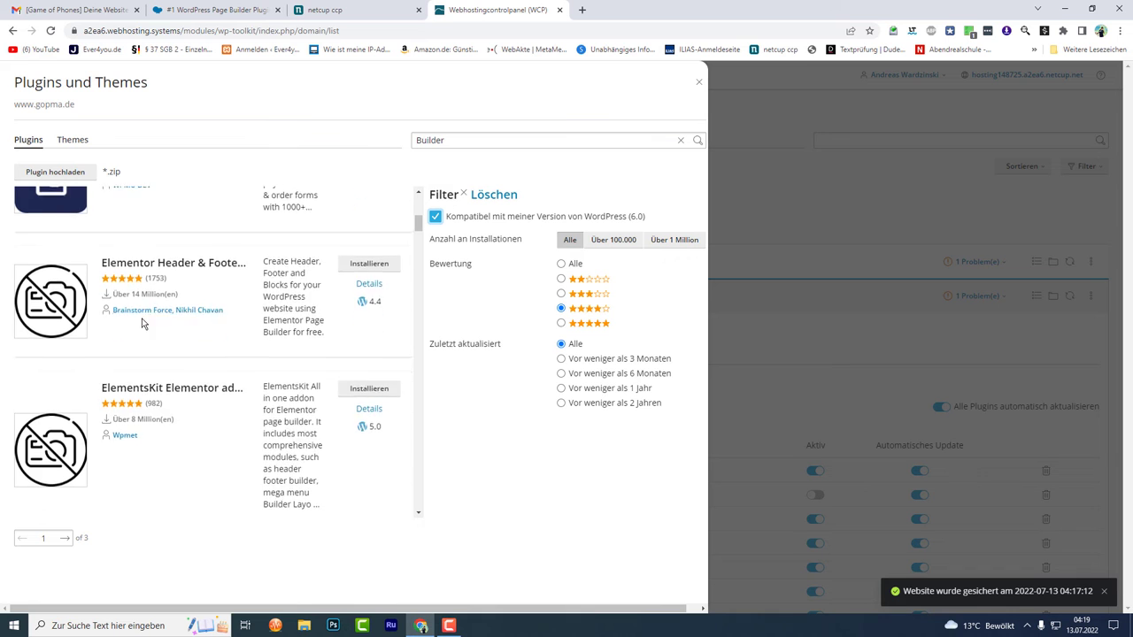
{"action": "scroll", "coordinate": [154, 339], "scroll_direction": "down", "scroll_amount": 6}
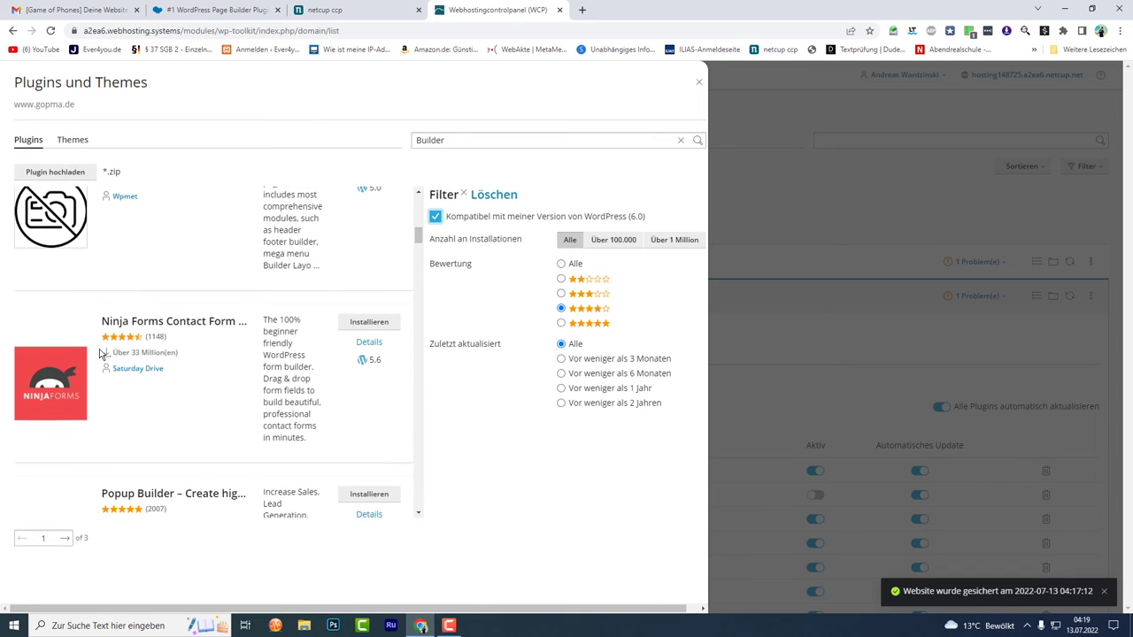
{"action": "scroll", "coordinate": [185, 254], "scroll_direction": "down", "scroll_amount": 7}
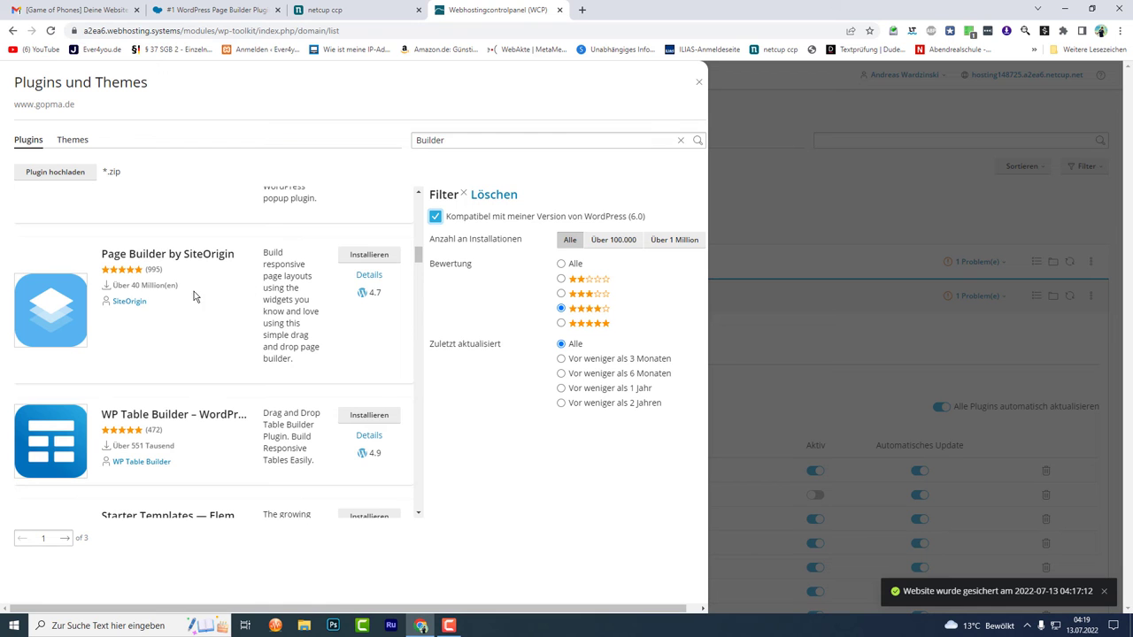
{"action": "scroll", "coordinate": [239, 310], "scroll_direction": "down", "scroll_amount": 5}
{"action": "scroll", "coordinate": [247, 321], "scroll_direction": "down", "scroll_amount": 9}
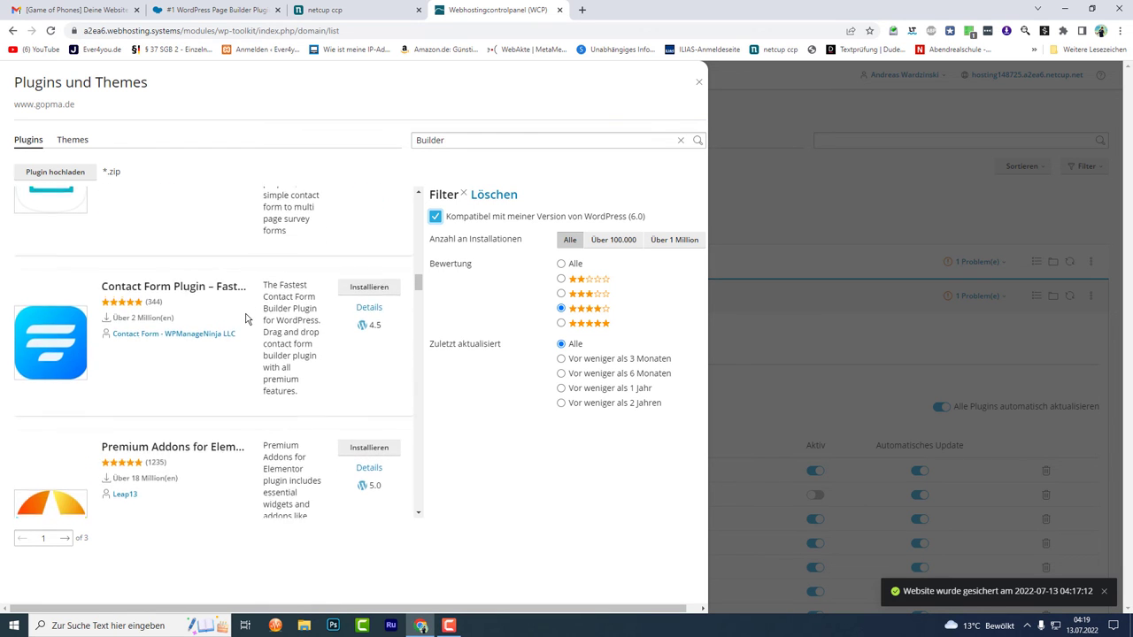
{"action": "scroll", "coordinate": [247, 320], "scroll_direction": "down", "scroll_amount": 13}
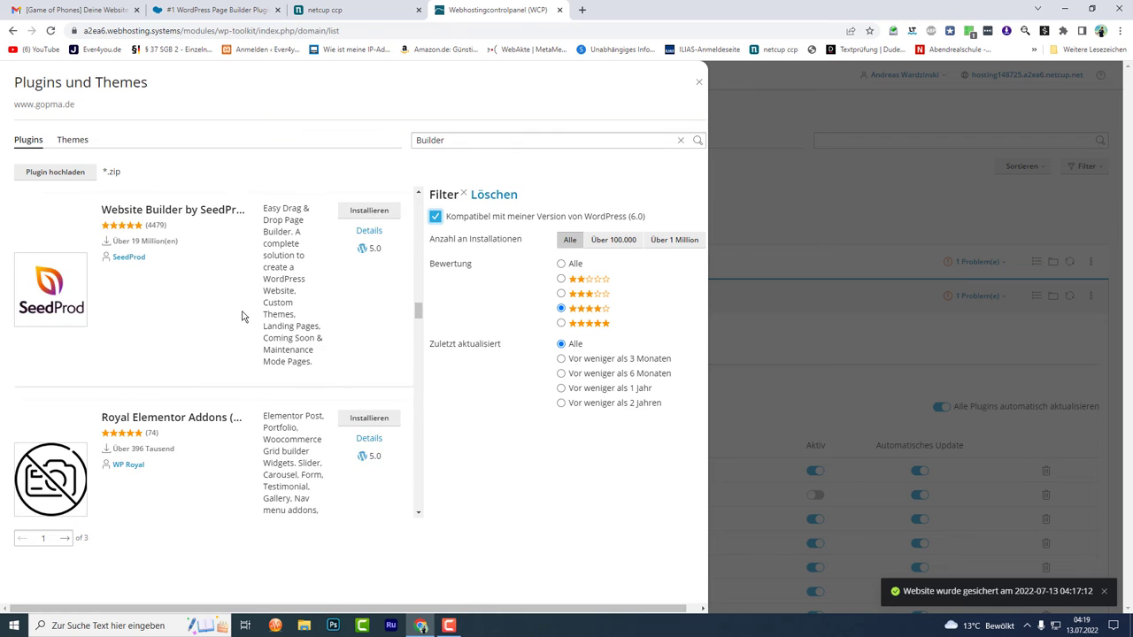
{"action": "scroll", "coordinate": [241, 316], "scroll_direction": "down", "scroll_amount": 5}
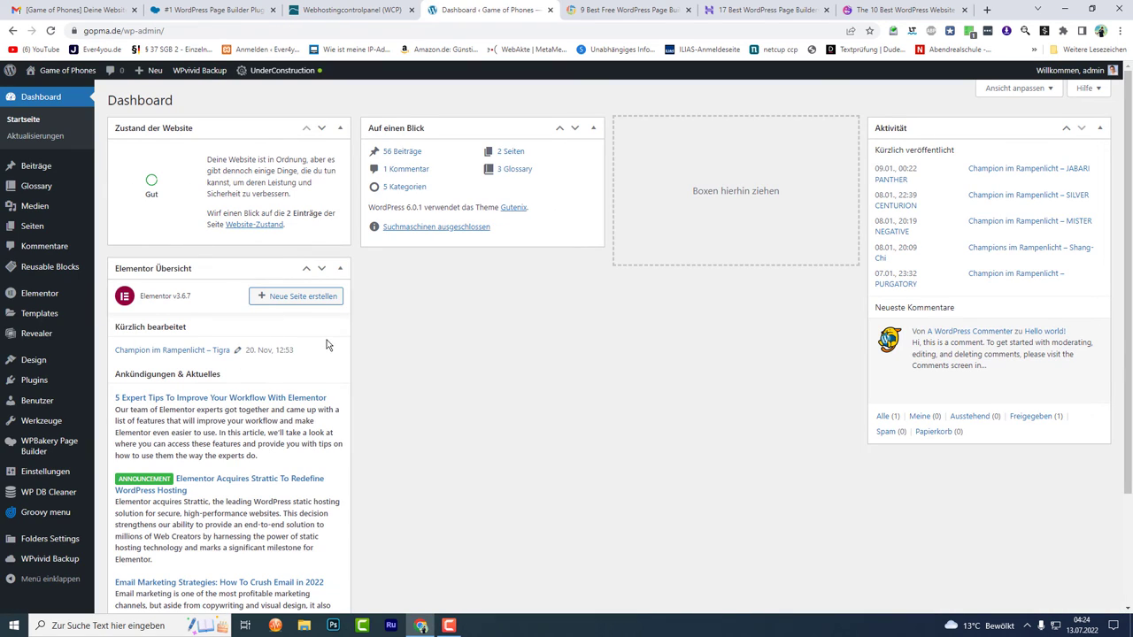
- Look through the Elementor overview on the Game of Phones WordPress dashboard and open its Upgrade page
{"action": "scroll", "coordinate": [325, 341], "scroll_direction": "down", "scroll_amount": 1}
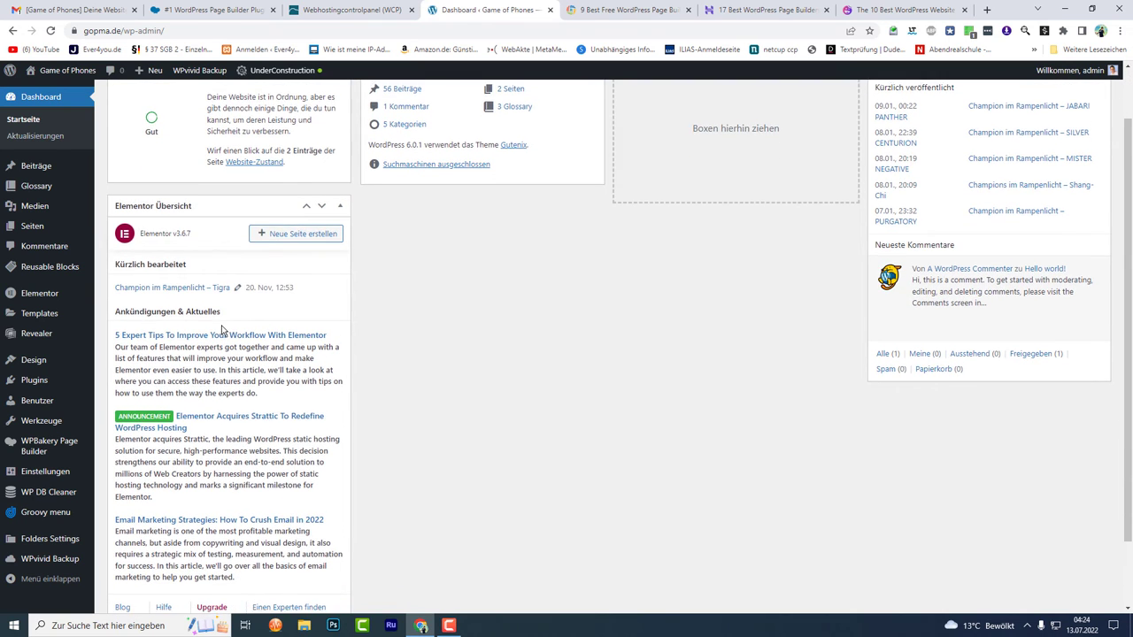
{"action": "scroll", "coordinate": [221, 330], "scroll_direction": "down", "scroll_amount": 1}
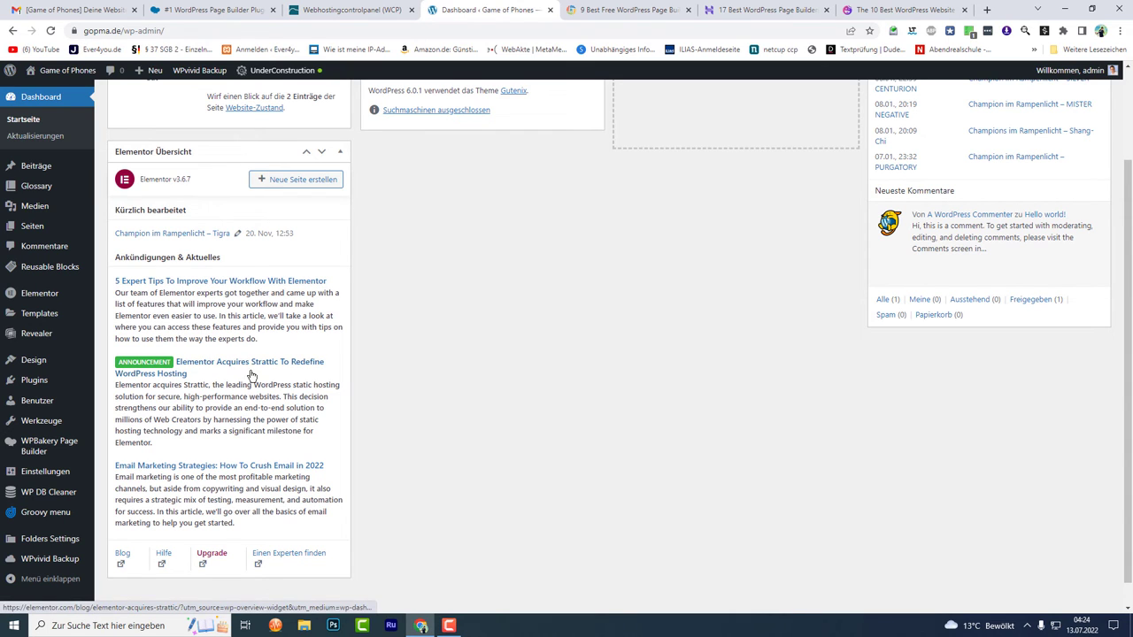
{"action": "scroll", "coordinate": [231, 376], "scroll_direction": "down", "scroll_amount": 1}
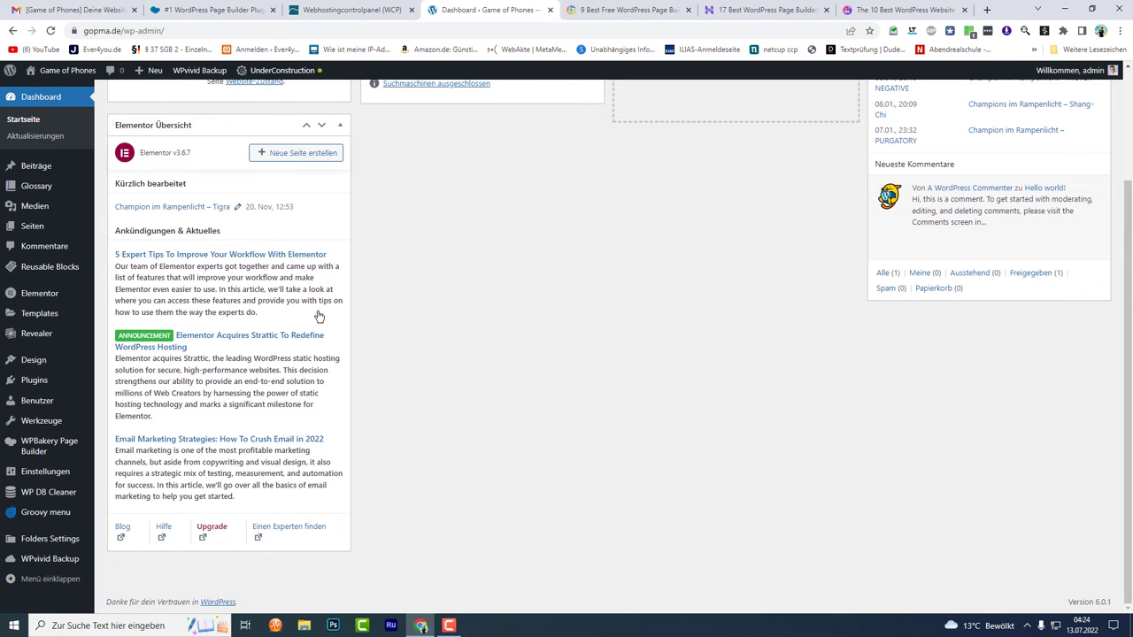
{"action": "scroll", "coordinate": [309, 265], "scroll_direction": "up", "scroll_amount": 1}
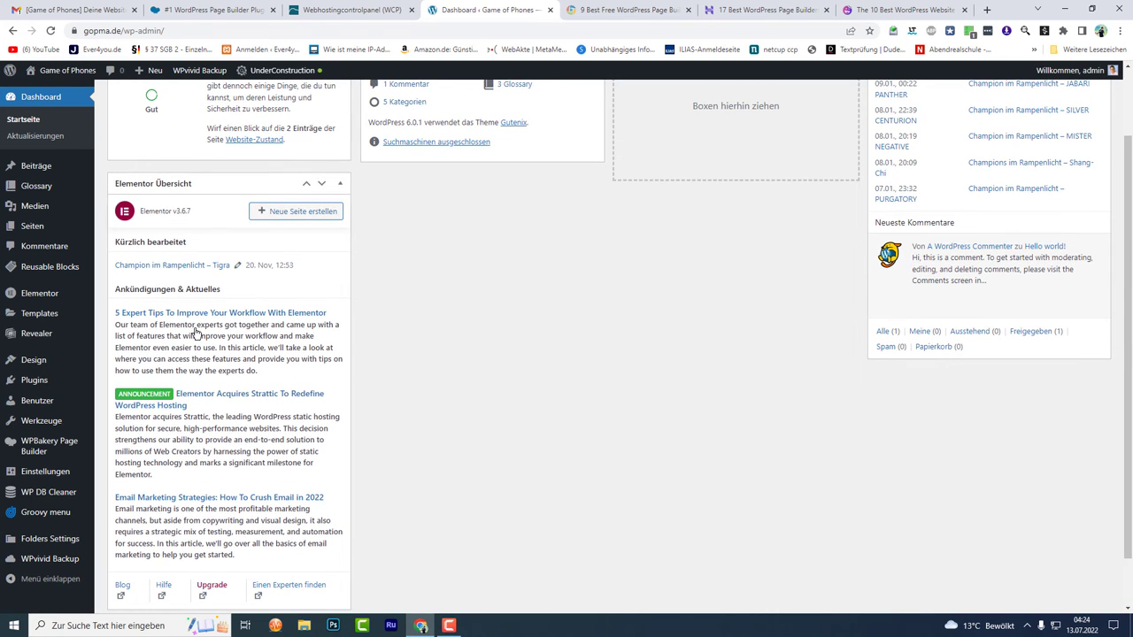
{"action": "scroll", "coordinate": [161, 340], "scroll_direction": "down", "scroll_amount": 1}
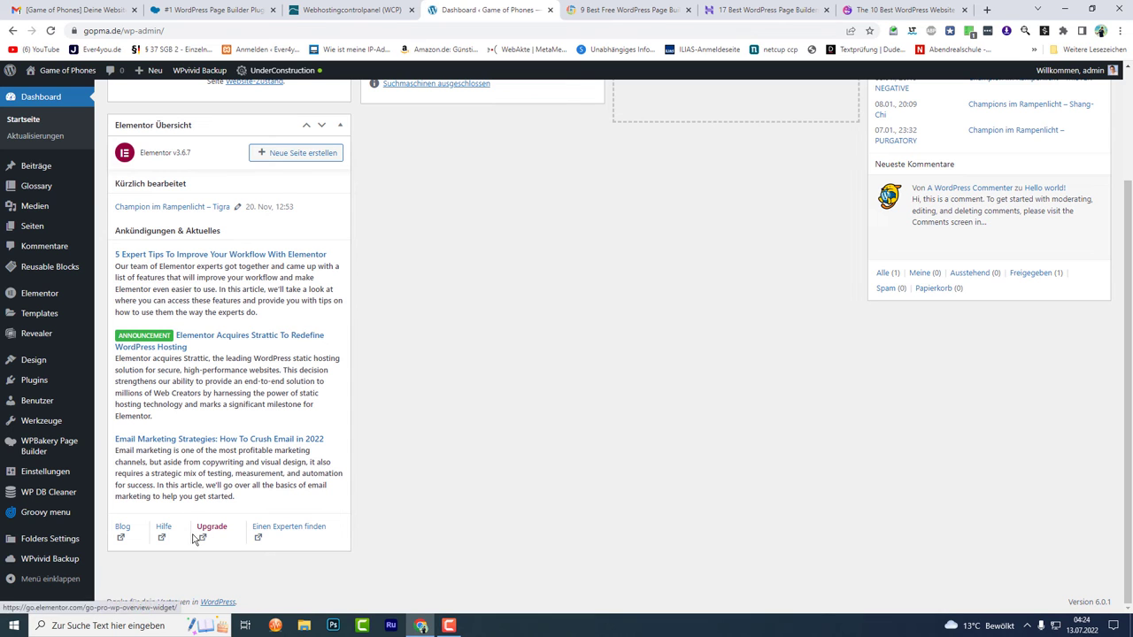
{"action": "left_click", "coordinate": [201, 540]}
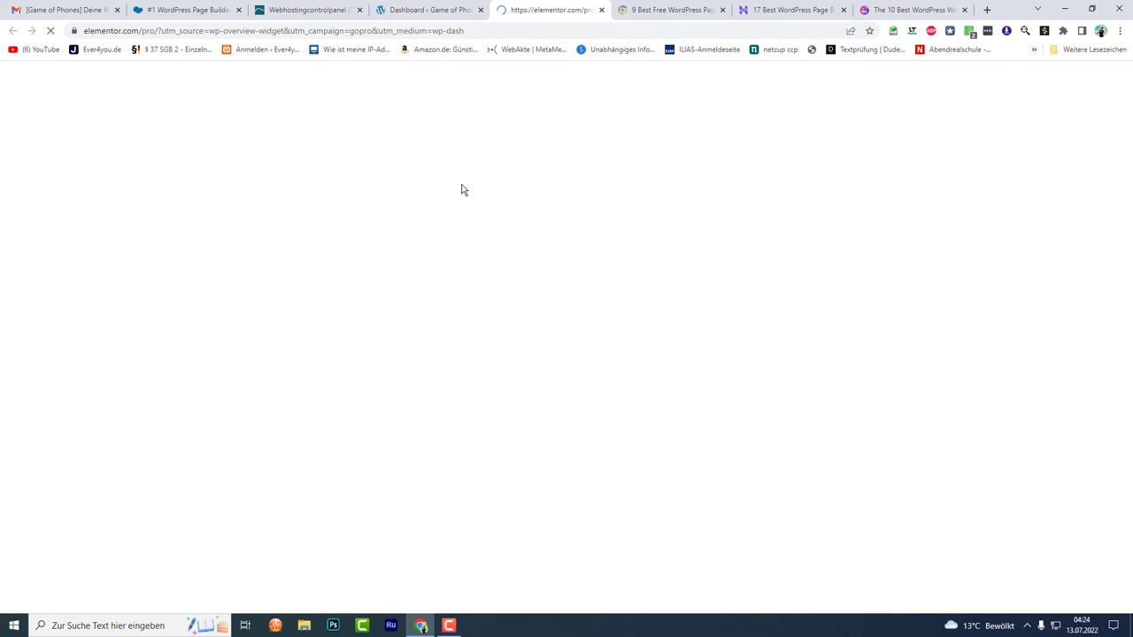
- Examine the Elementor Pro plugin plans, their prices and features, and the Elementor Cloud Website offer
{"action": "scroll", "coordinate": [257, 343], "scroll_direction": "down", "scroll_amount": 3}
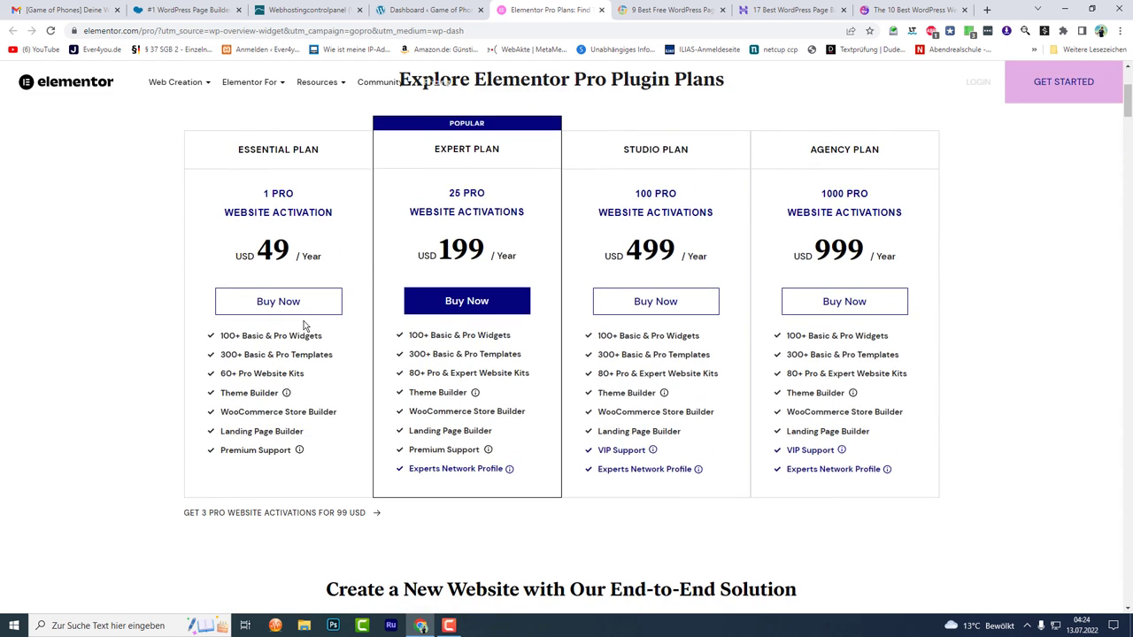
{"action": "scroll", "coordinate": [311, 281], "scroll_direction": "up", "scroll_amount": 2}
{"action": "scroll", "coordinate": [312, 284], "scroll_direction": "down", "scroll_amount": 2}
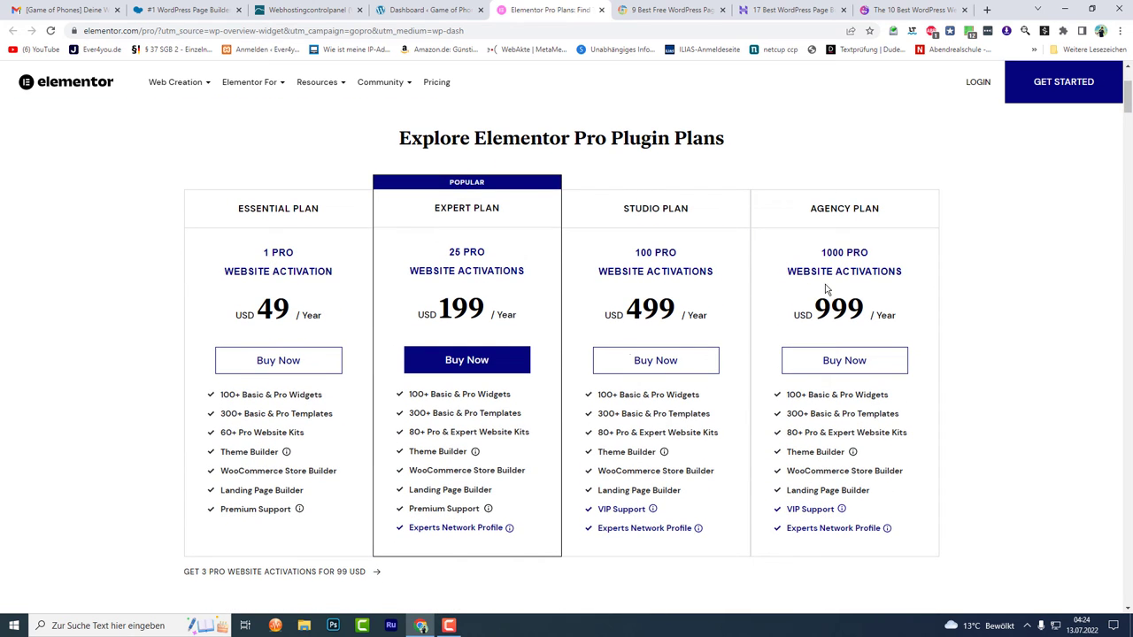
{"action": "scroll", "coordinate": [410, 233], "scroll_direction": "up", "scroll_amount": 3}
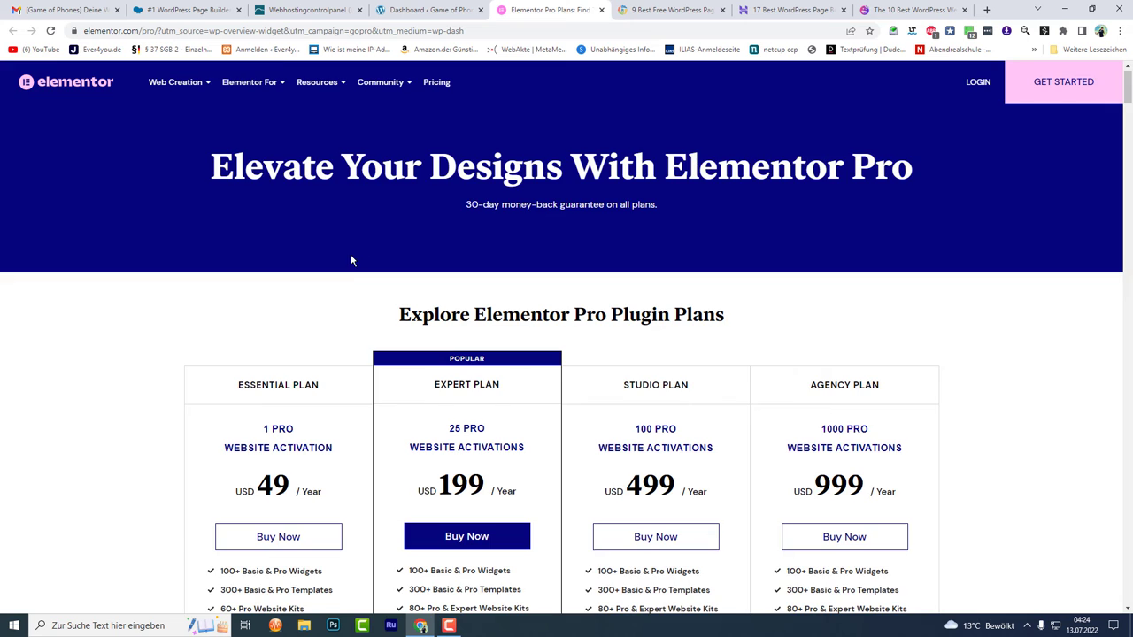
{"action": "scroll", "coordinate": [351, 258], "scroll_direction": "down", "scroll_amount": 2}
{"action": "scroll", "coordinate": [296, 245], "scroll_direction": "down", "scroll_amount": 2}
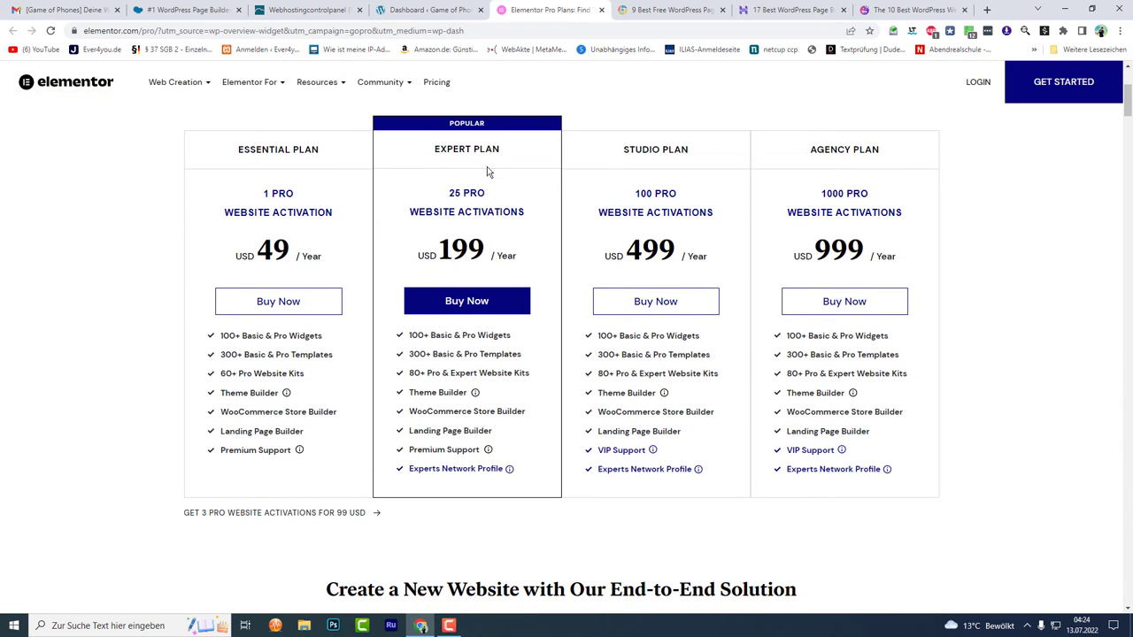
{"action": "scroll", "coordinate": [373, 255], "scroll_direction": "down", "scroll_amount": 8}
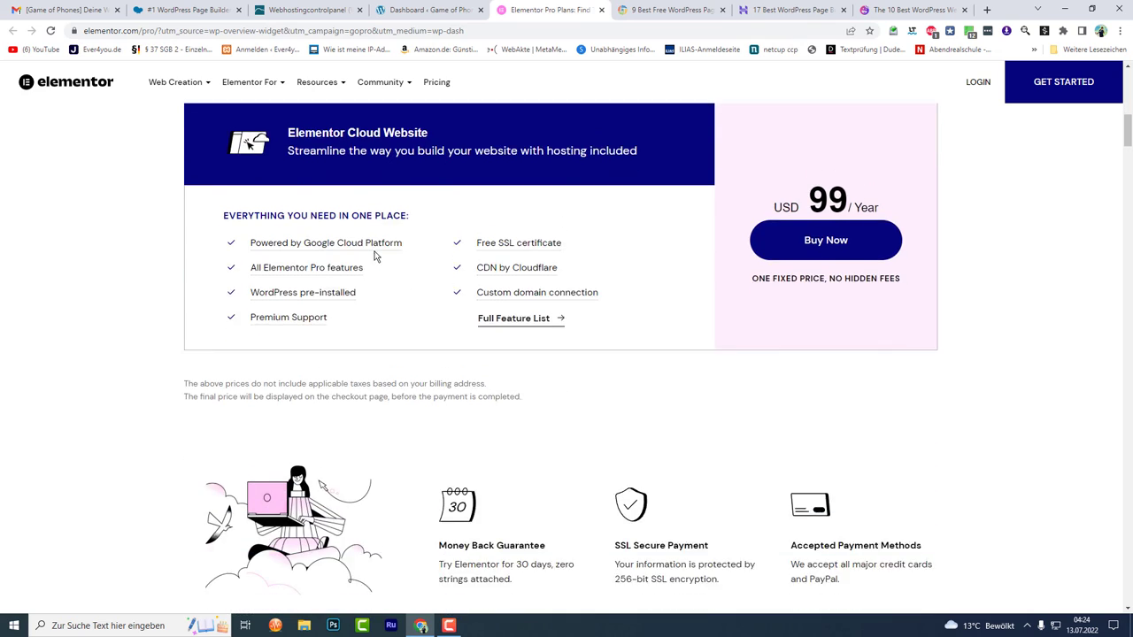
{"action": "scroll", "coordinate": [370, 256], "scroll_direction": "down", "scroll_amount": 3}
{"action": "scroll", "coordinate": [383, 261], "scroll_direction": "up", "scroll_amount": 12}
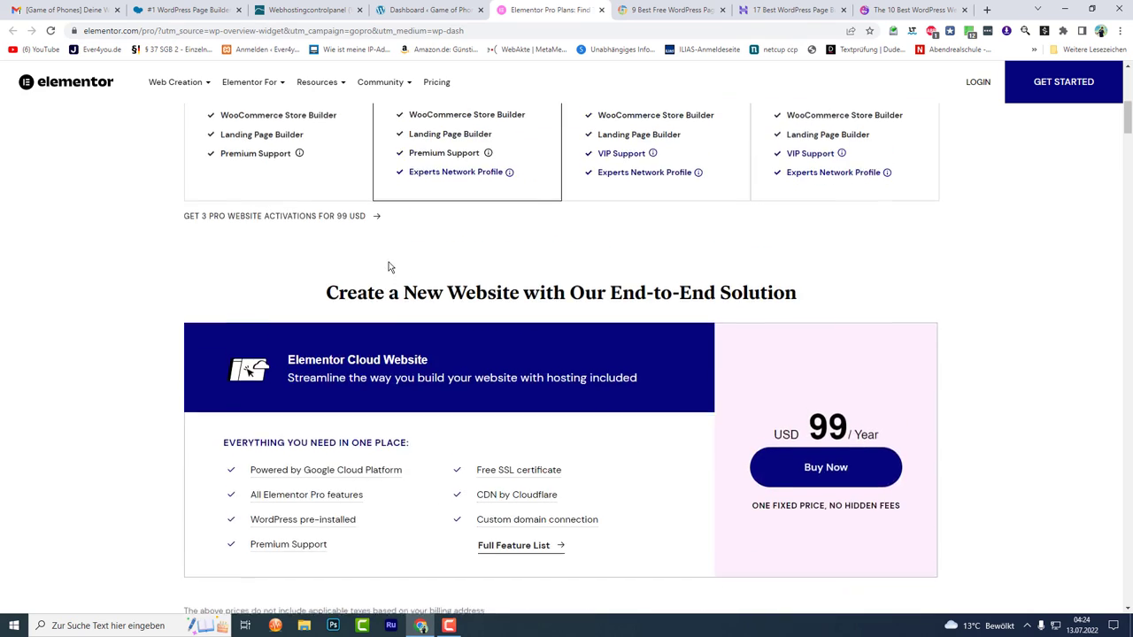
- Compare the website activations, yearly prices and features of the Essential, Expert, Studio and Agency plans
{"action": "scroll", "coordinate": [383, 263], "scroll_direction": "up", "scroll_amount": 1}
{"action": "scroll", "coordinate": [266, 276], "scroll_direction": "down", "scroll_amount": 1}
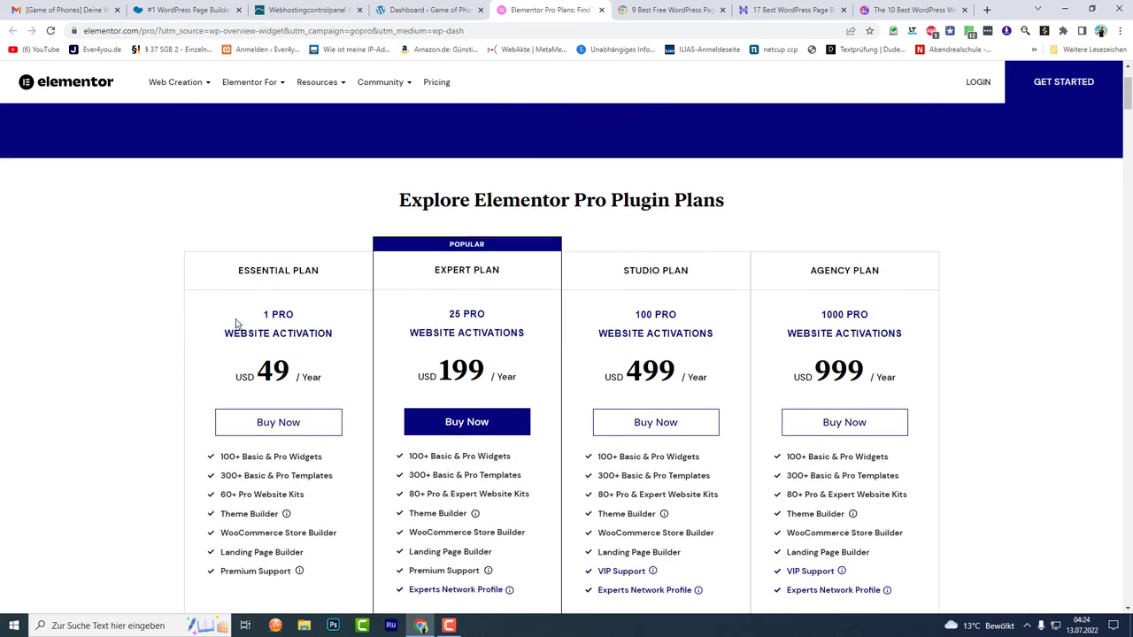
{"action": "scroll", "coordinate": [266, 275], "scroll_direction": "down", "scroll_amount": 1}
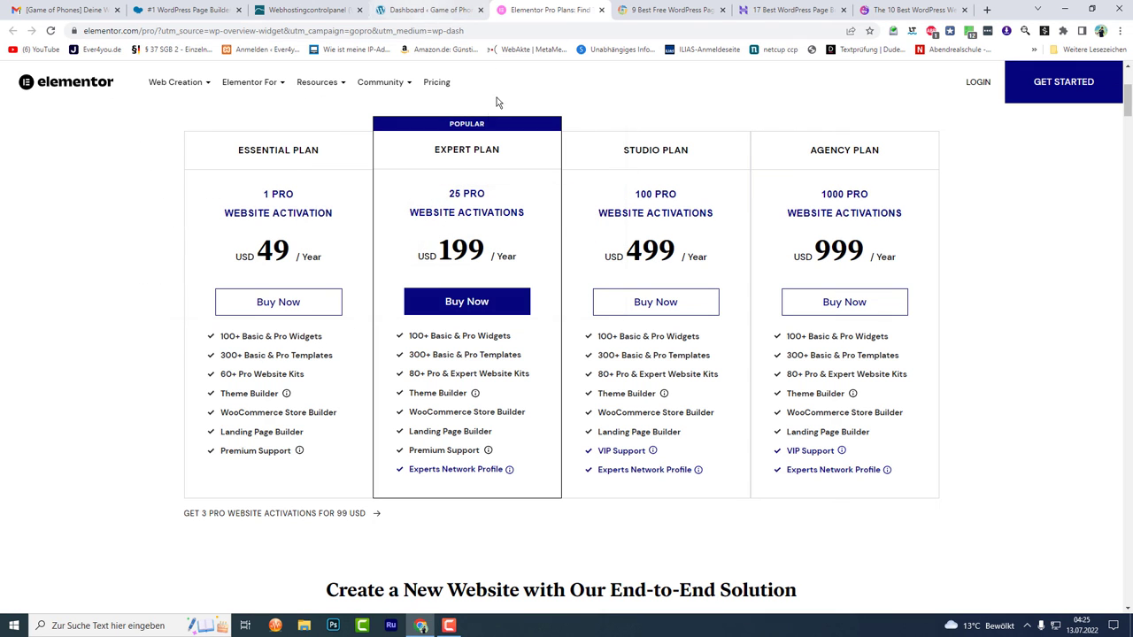
- Close the Elementor Pro plans page and open the Elementor plugin's general settings from the Game of Phones WordPress dashboard
{"action": "left_click", "coordinate": [600, 10]}
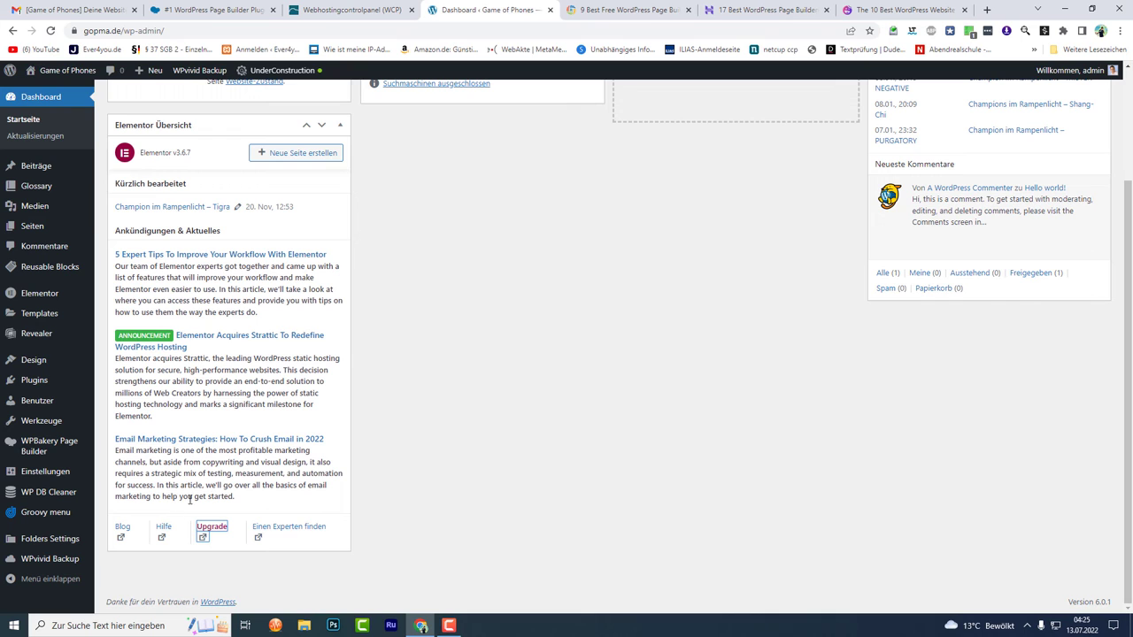
{"action": "scroll", "coordinate": [477, 233], "scroll_direction": "up", "scroll_amount": 3}
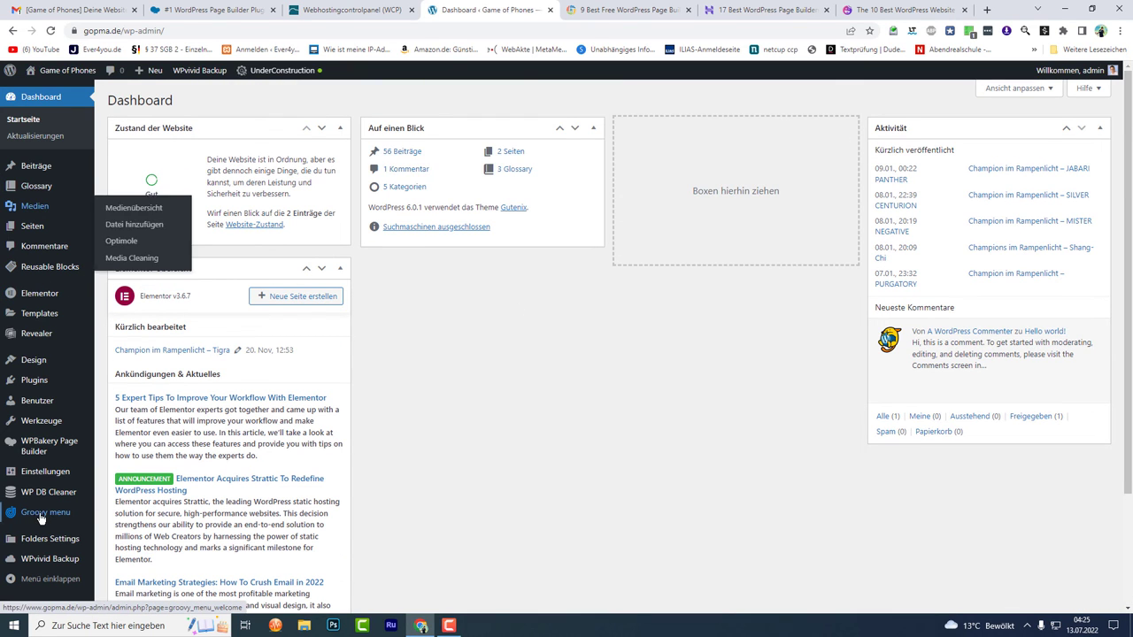
{"action": "mouse_move", "coordinate": [40, 522]}
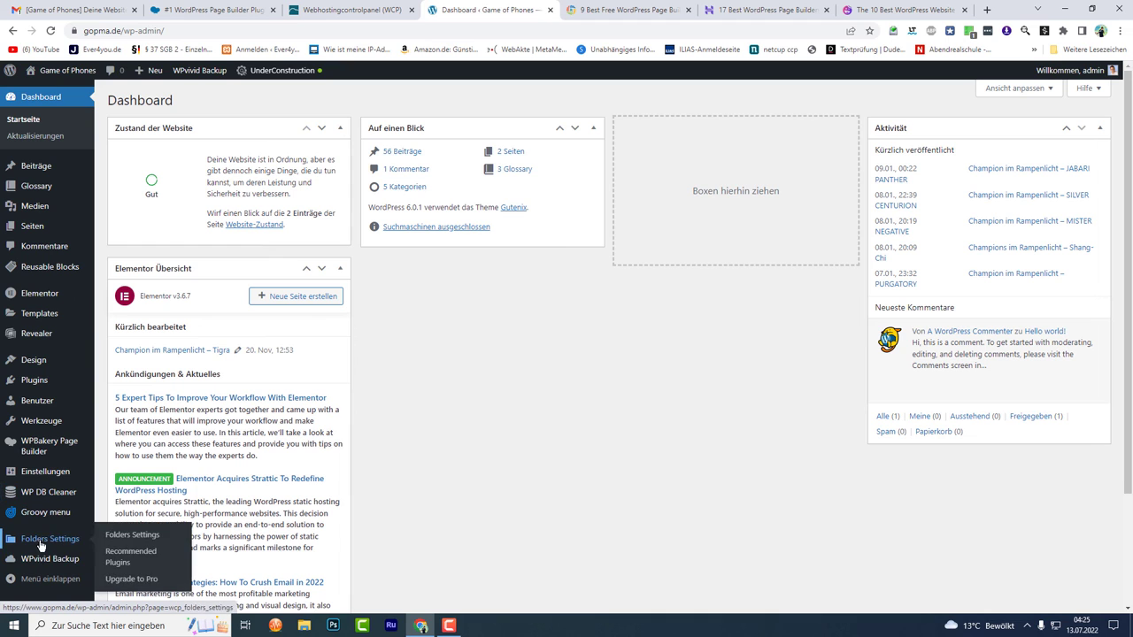
{"action": "left_click", "coordinate": [51, 299]}
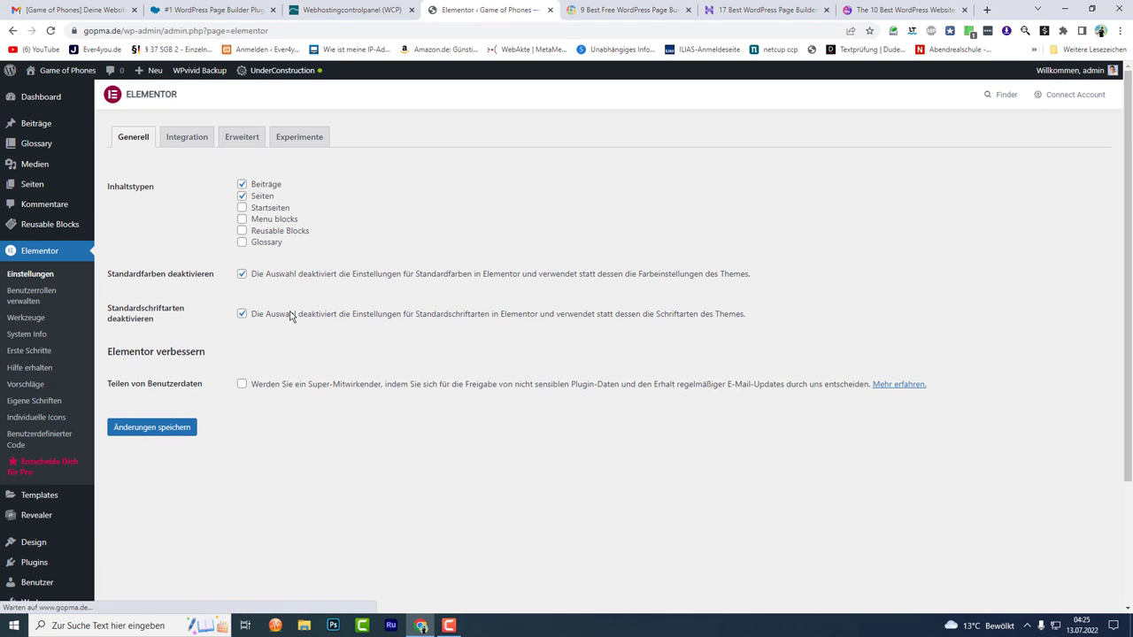